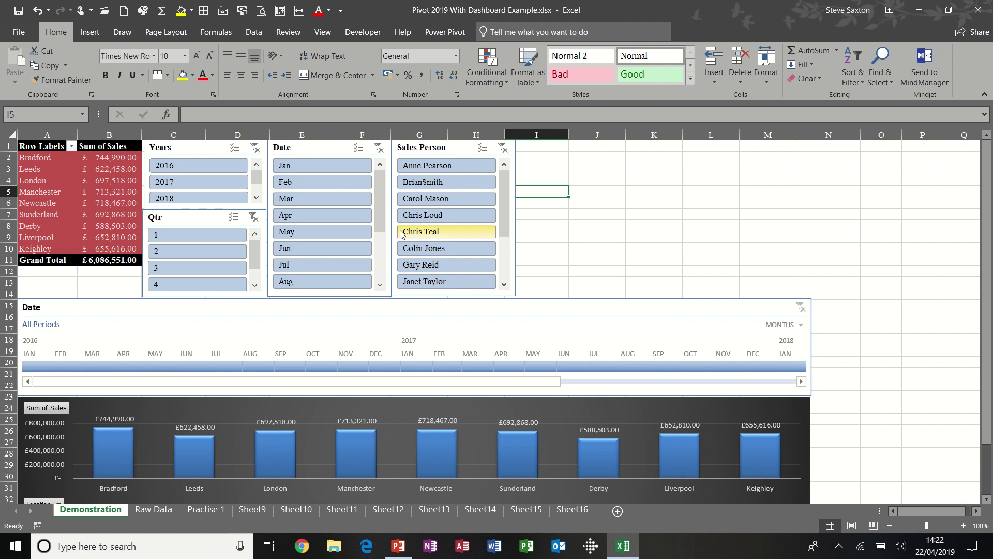
Step: Select a cell in the pivot table, view the Raw Data sheet behind it, and return to the Demonstration sheet
click(118, 179)
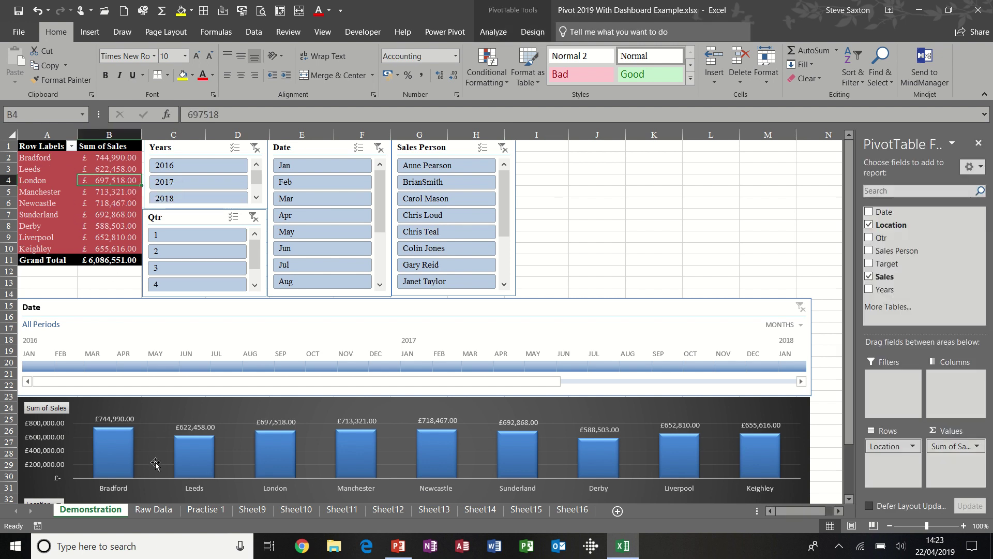
click(153, 510)
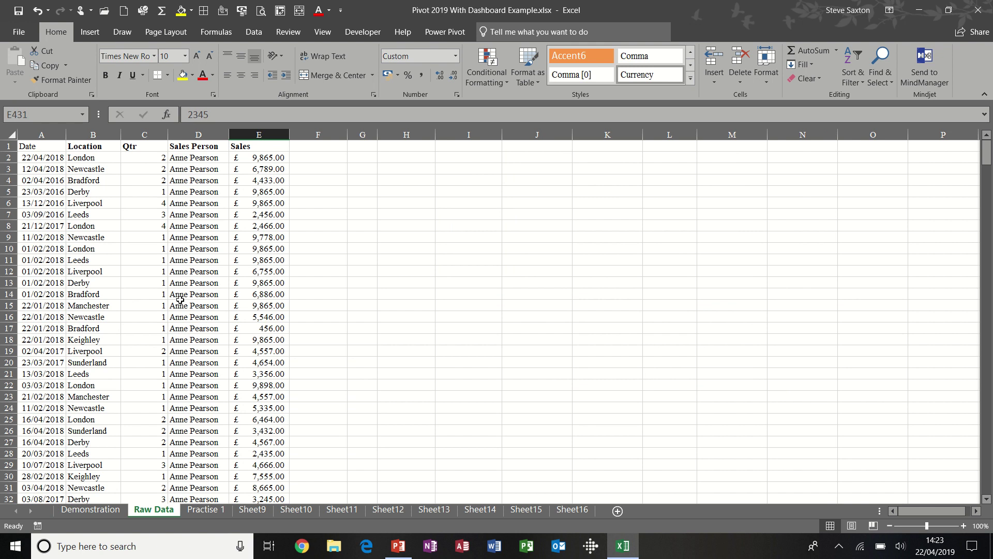
click(91, 510)
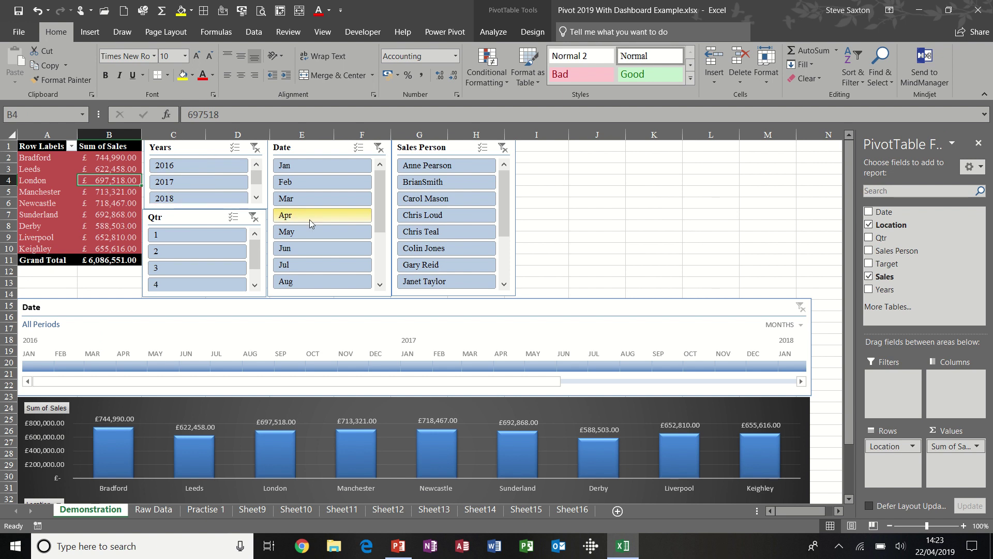
Step: Filter the dashboard by the first sales person and the year 2016, and clear the year filter again
click(427, 166)
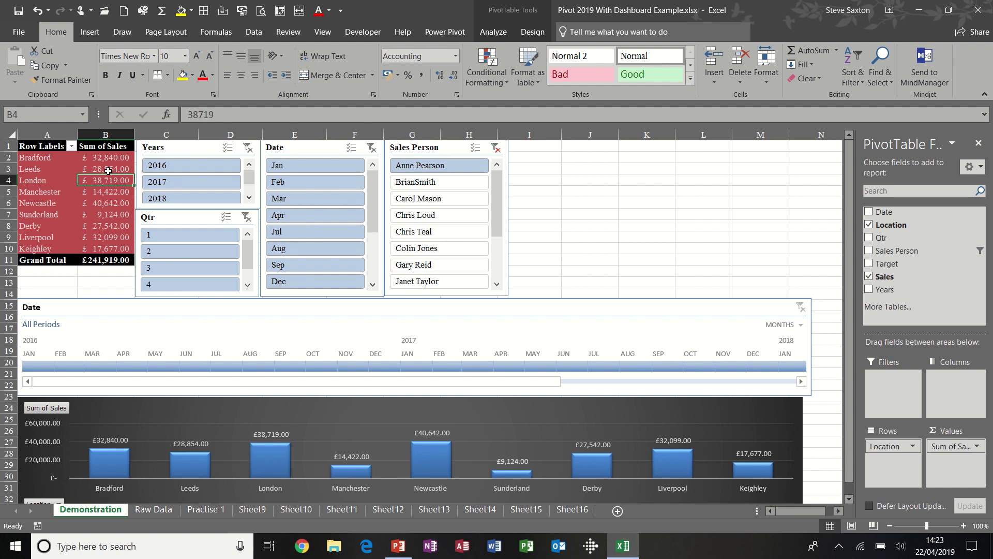
click(178, 167)
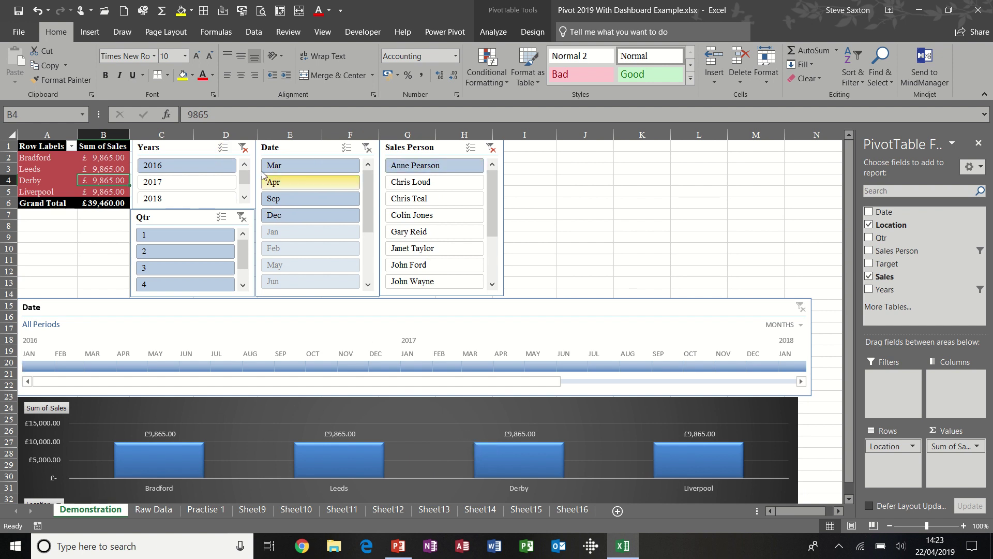
click(244, 148)
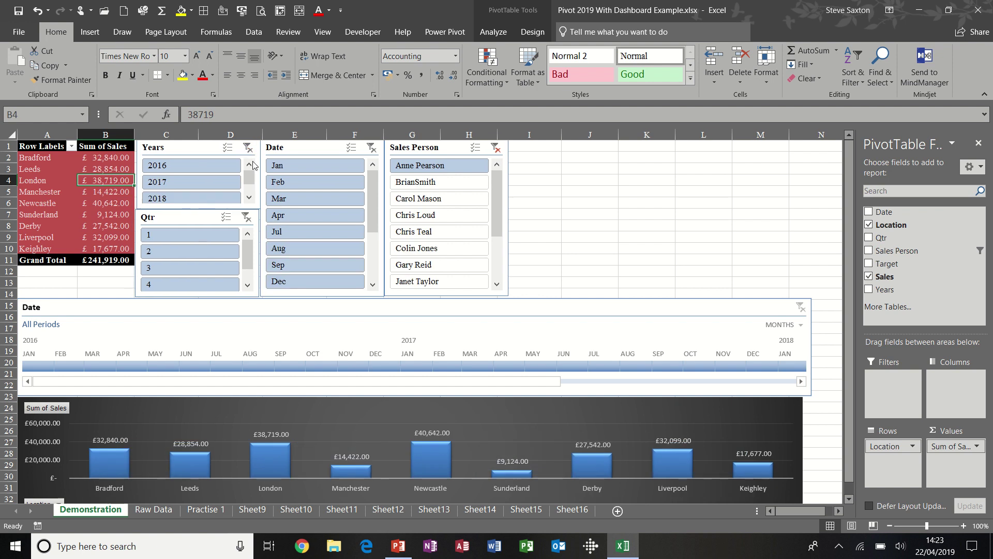
Step: Filter the dashboard to quarter 1, and clear both the Sales Person and Qtr filters
click(185, 232)
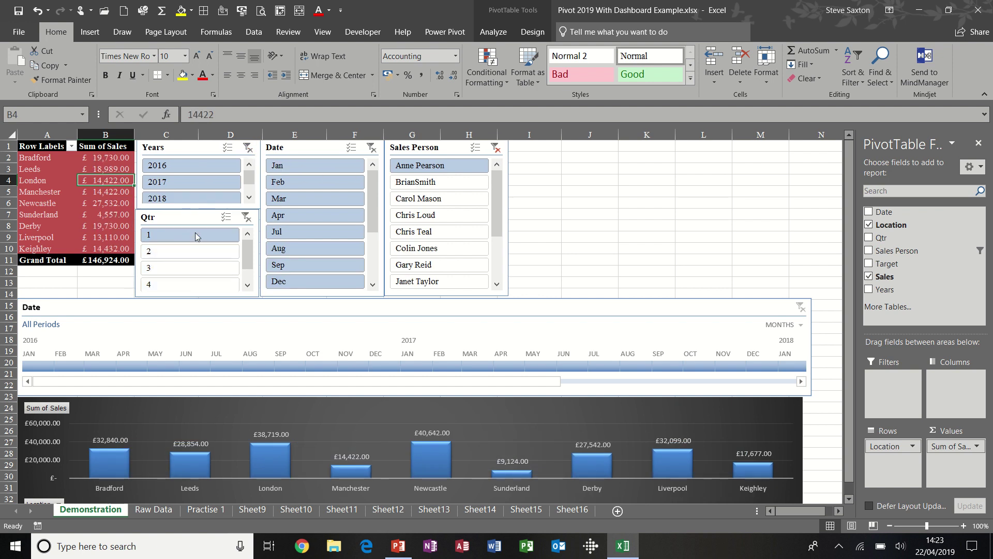
click(495, 148)
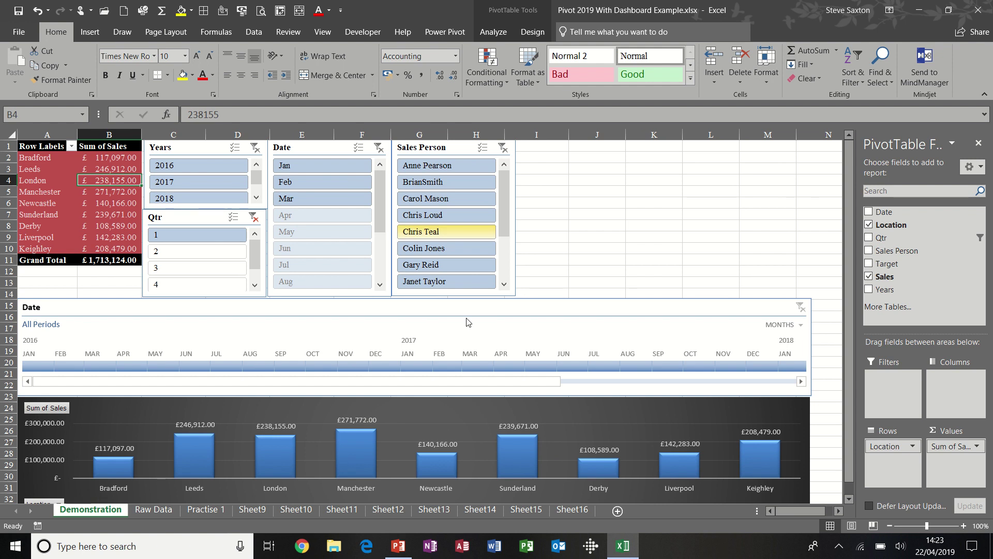
click(253, 217)
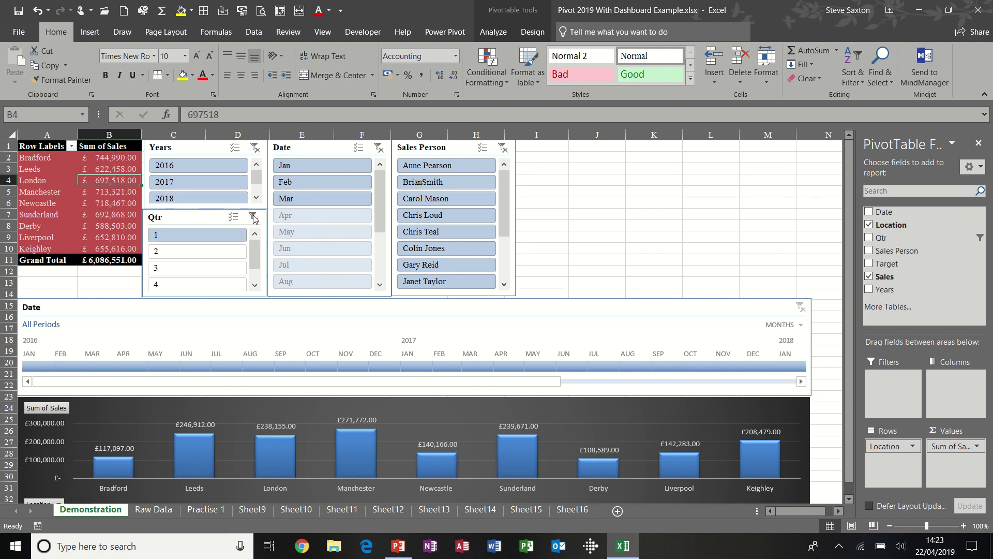
Step: Filter the Date timeline to October 2016 through March 2017, and clear the timeline filter again
click(329, 367)
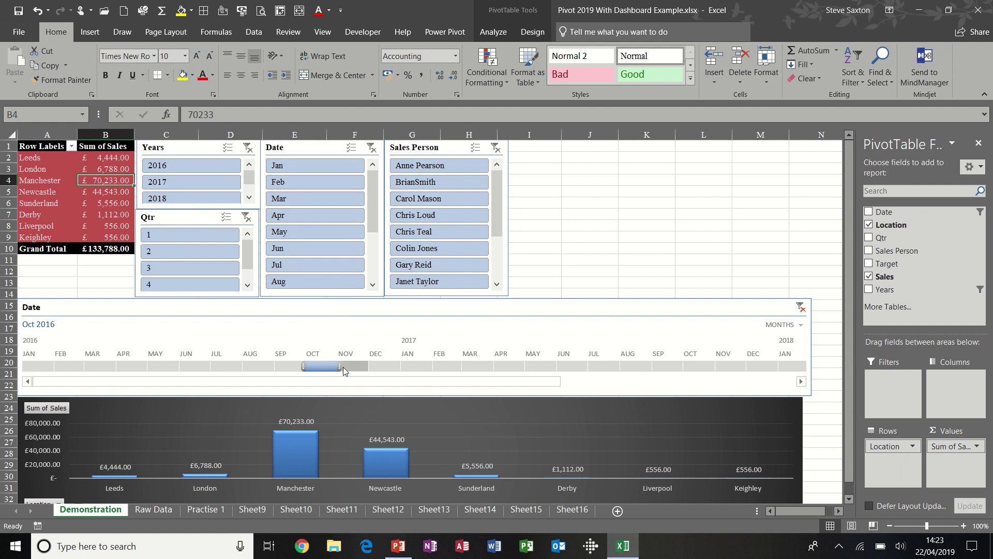
drag(343, 368, 497, 371)
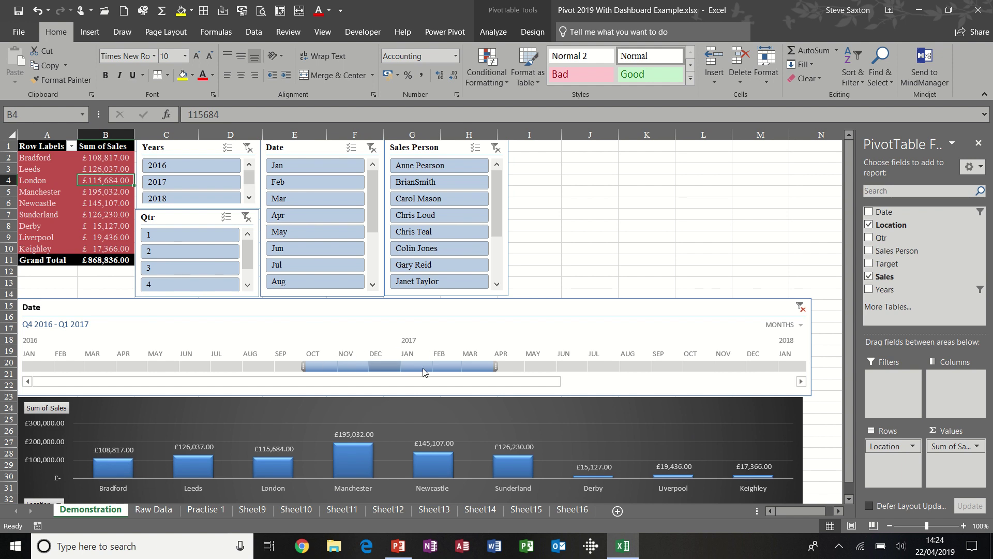
click(801, 307)
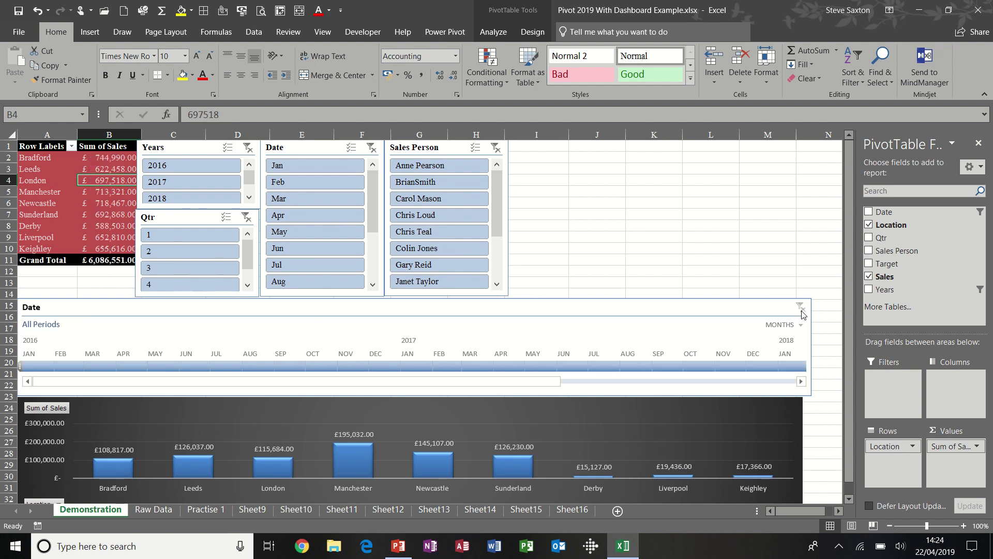
Step: Compare the pivot table with its source records on the Raw Data sheet, and return to the Demonstration sheet
click(106, 194)
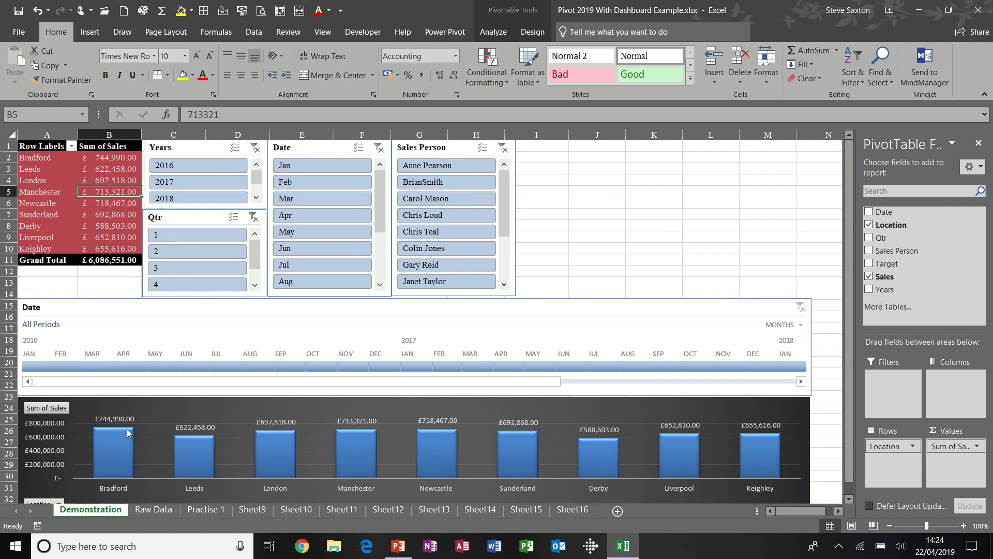
click(150, 510)
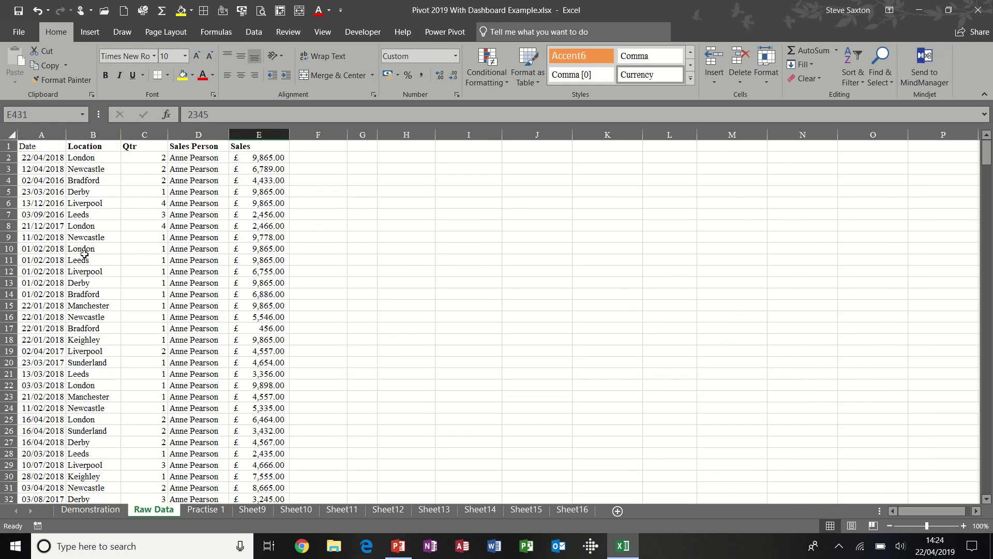
click(91, 510)
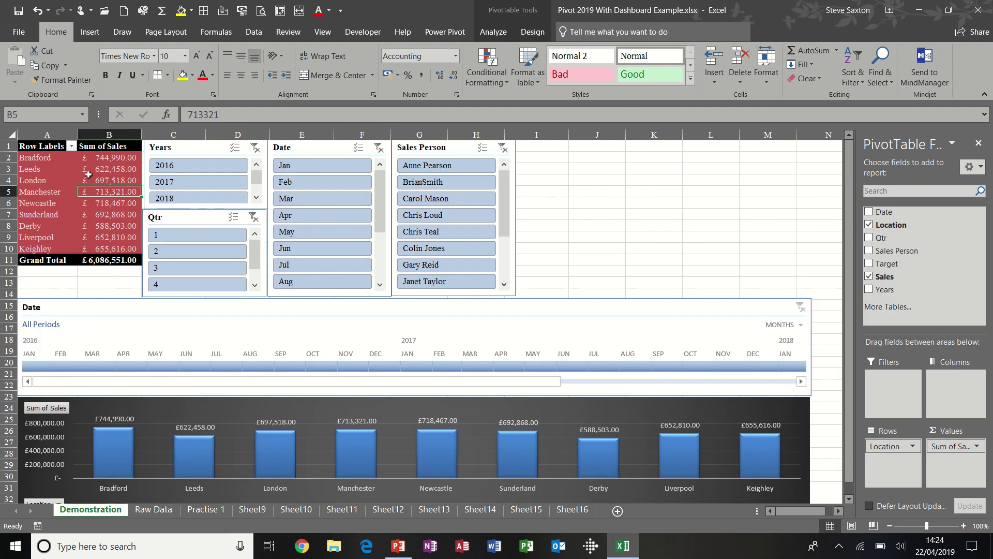
Step: Filter the dashboard to the year 2017 and the month Jan, and clear both slicer filters again
click(174, 184)
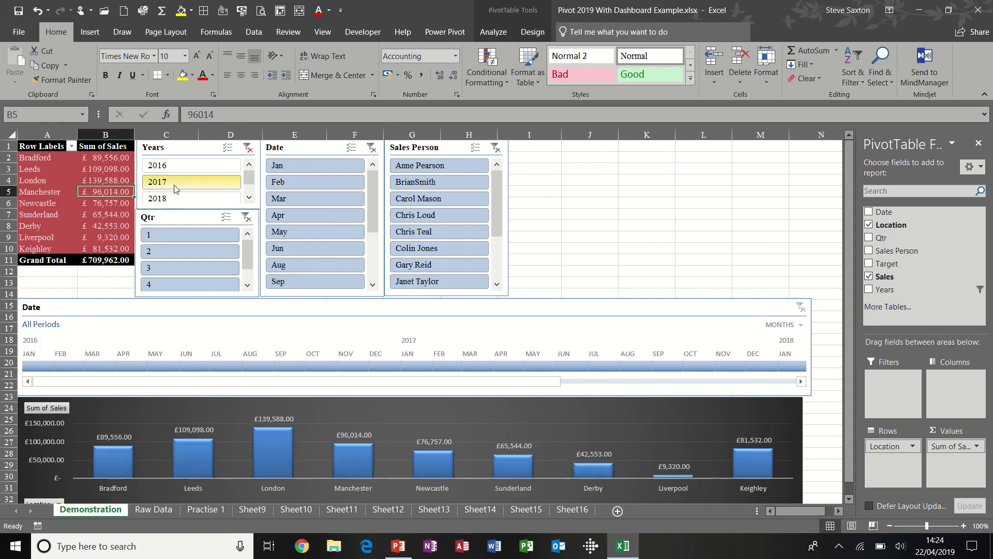
click(319, 169)
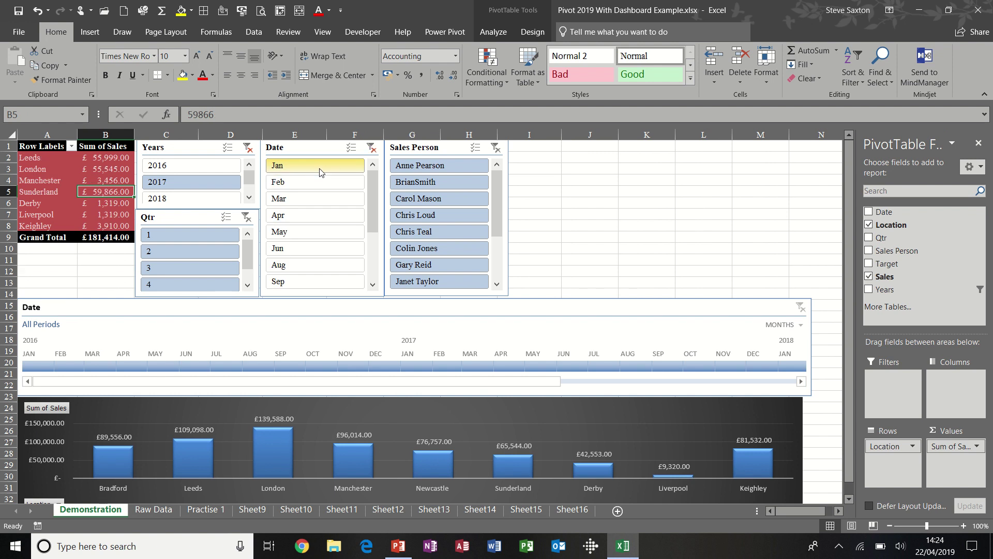
click(372, 149)
click(248, 154)
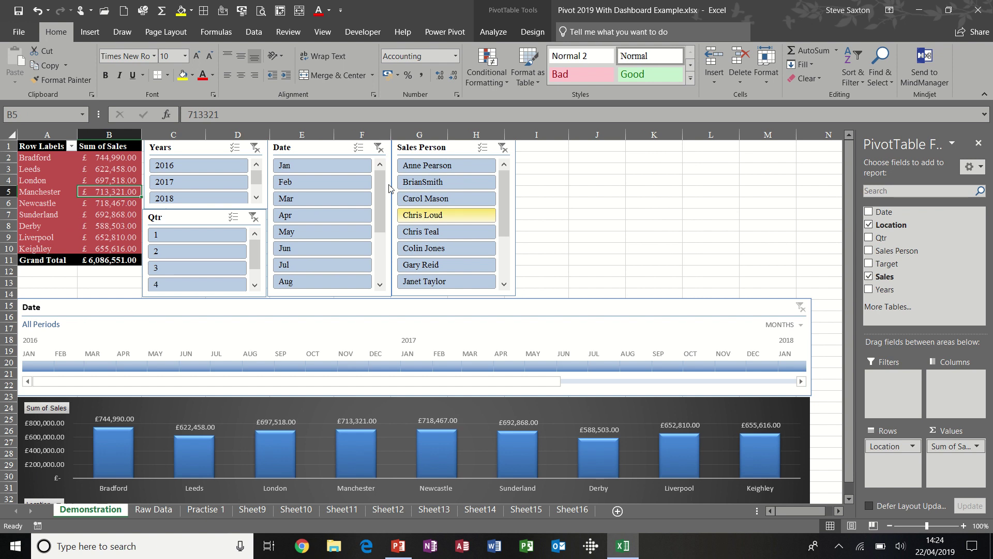
Step: Look over the whole dashboard including the chart's lower part, and check the Raw Data columns before returning to Demonstration
click(849, 501)
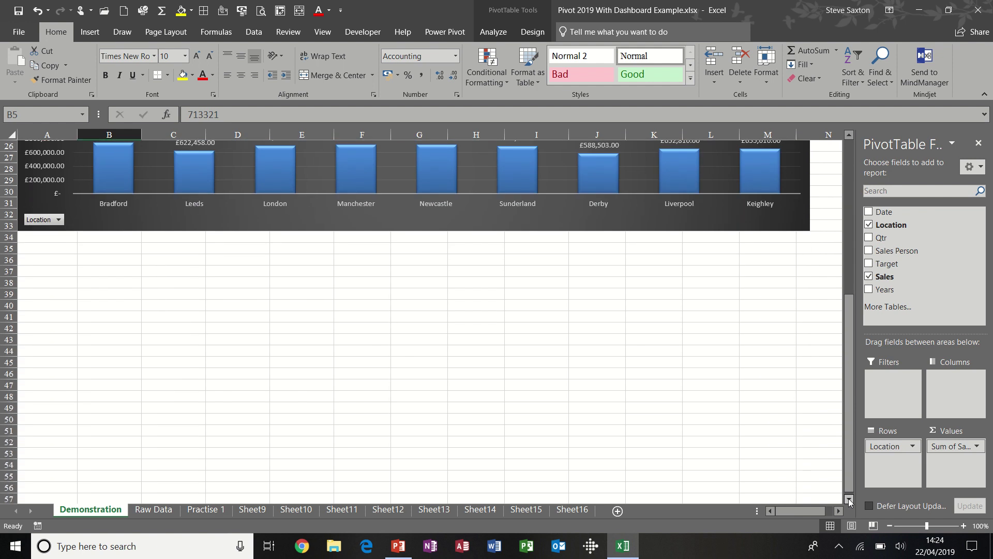
drag(849, 482, 851, 277)
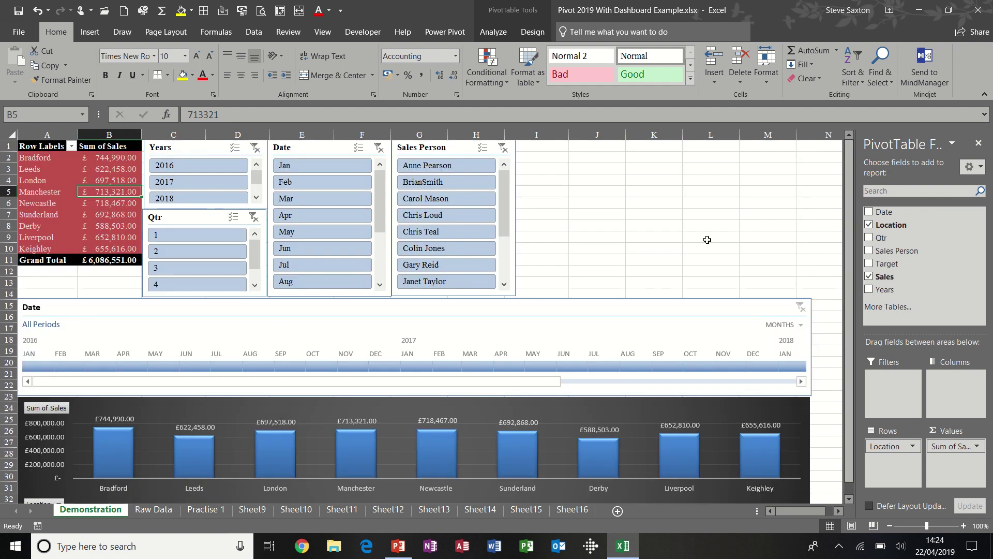
click(85, 184)
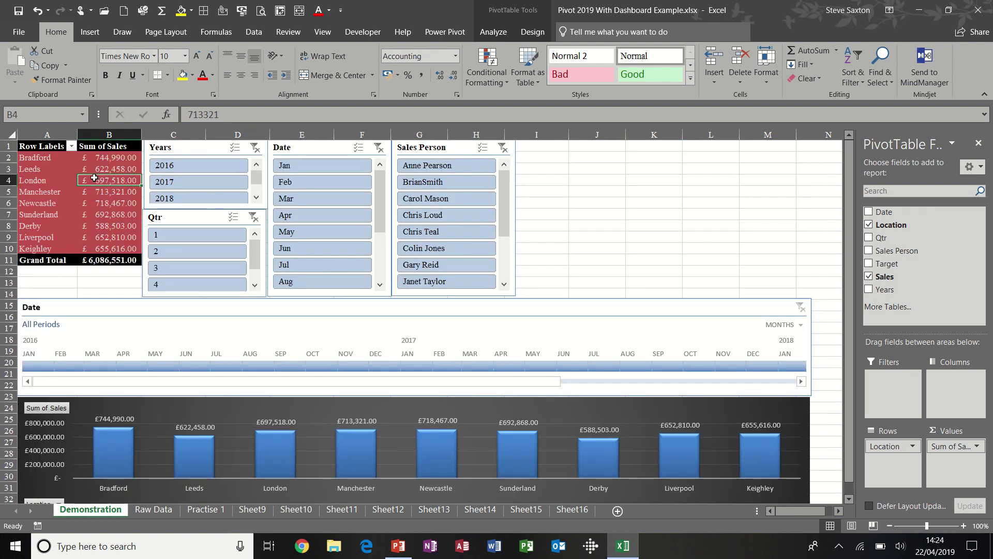
click(153, 510)
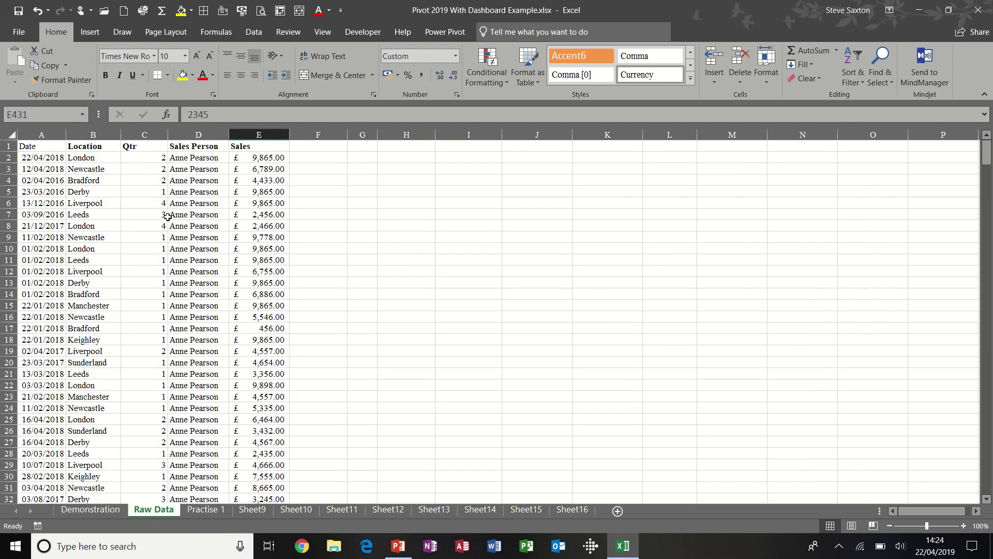
click(91, 509)
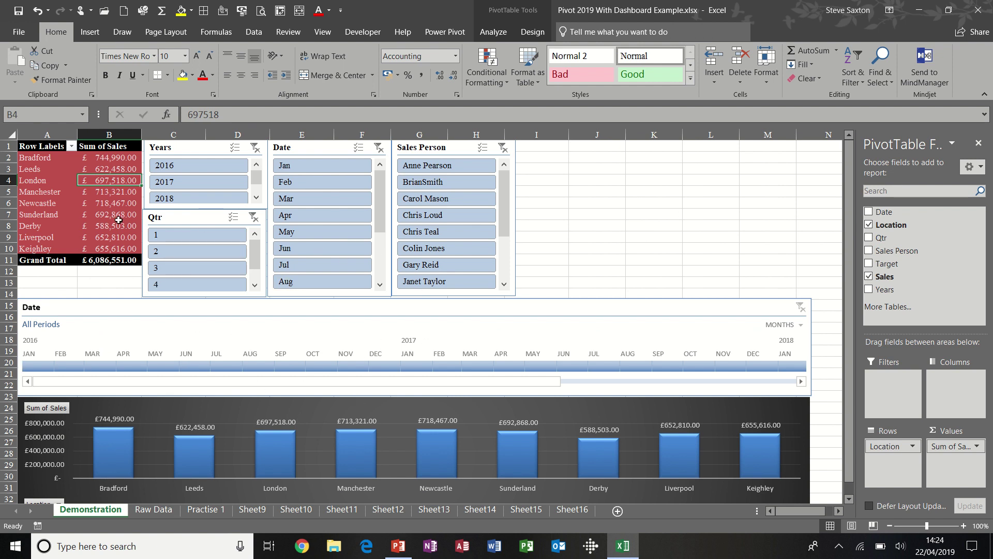
Step: Hide the PivotTable field list by selecting an empty cell outside the table, and show it again from inside the table
click(100, 192)
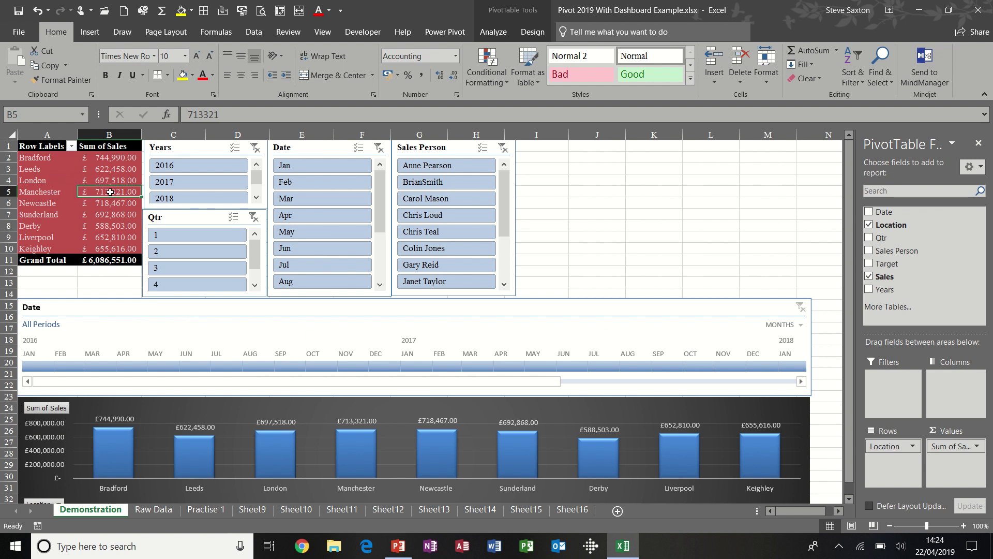
click(596, 179)
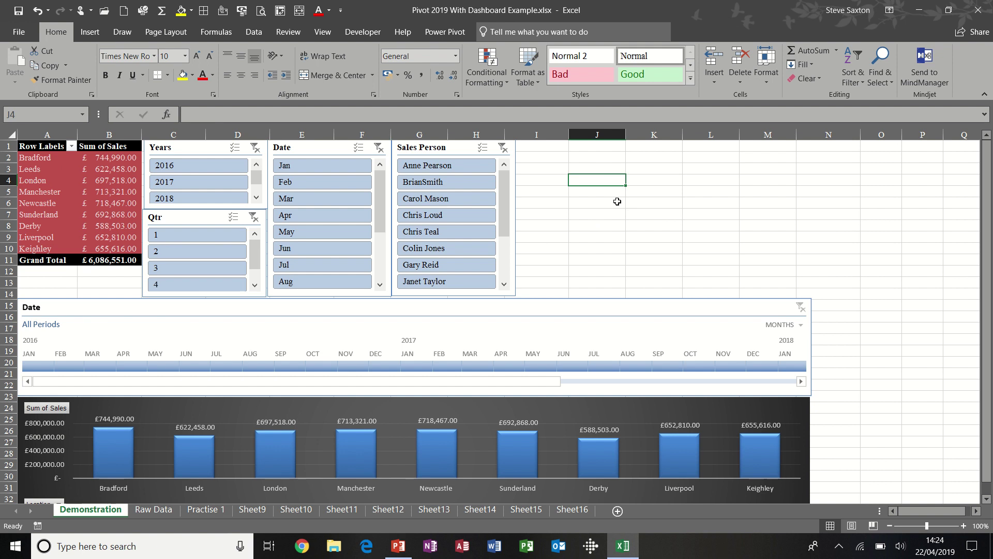
click(110, 189)
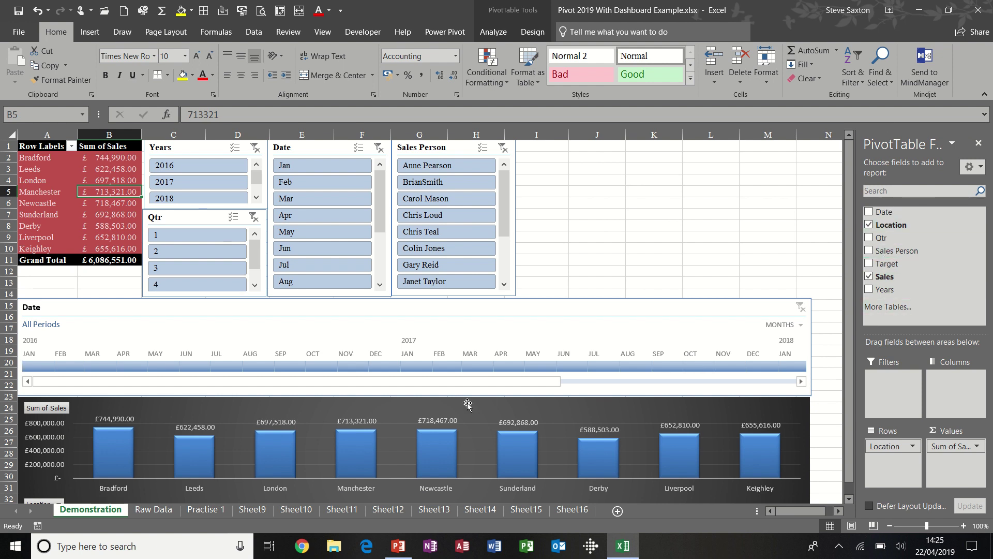
Step: Select the column headings Date to Sales on the Raw Data sheet for review, and return to the Demonstration sheet
click(162, 511)
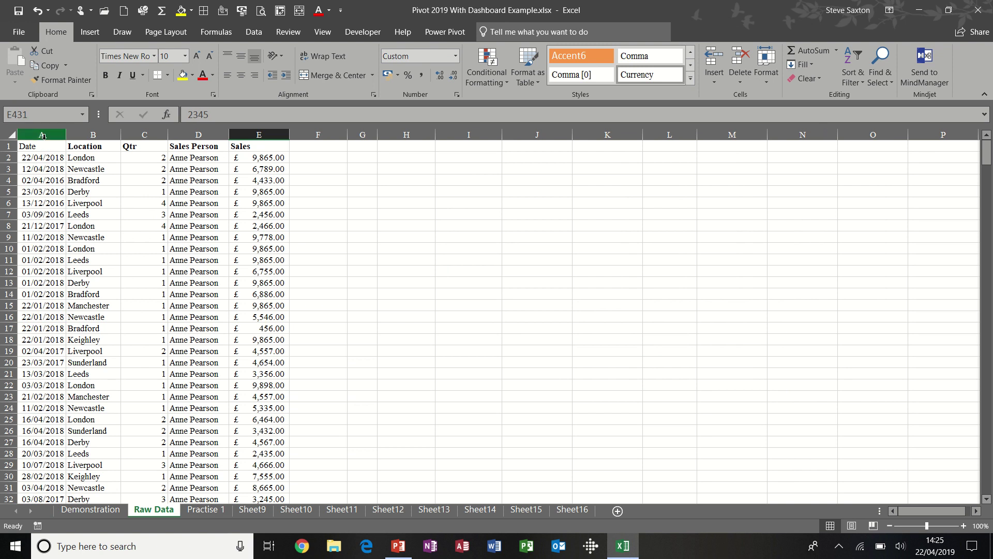
drag(44, 146, 254, 148)
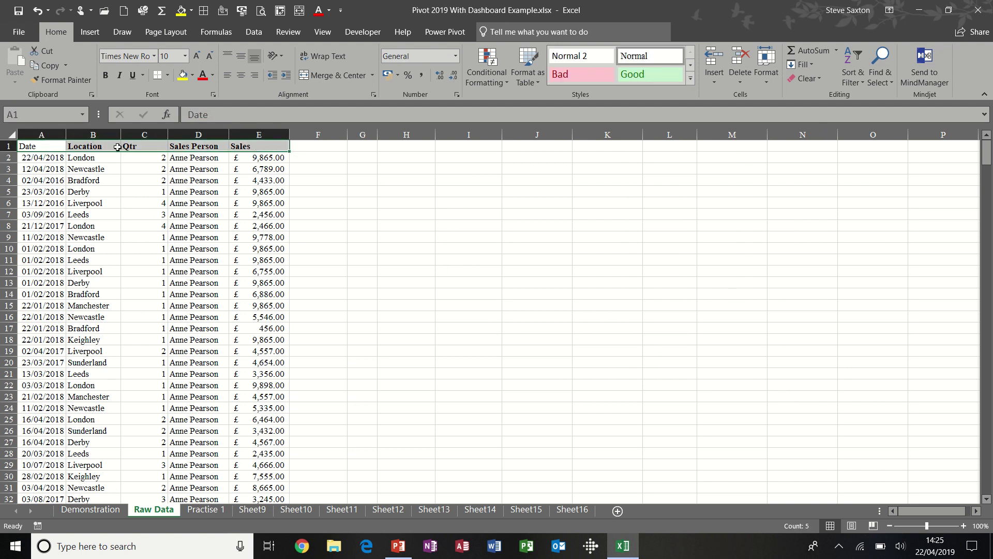
click(97, 510)
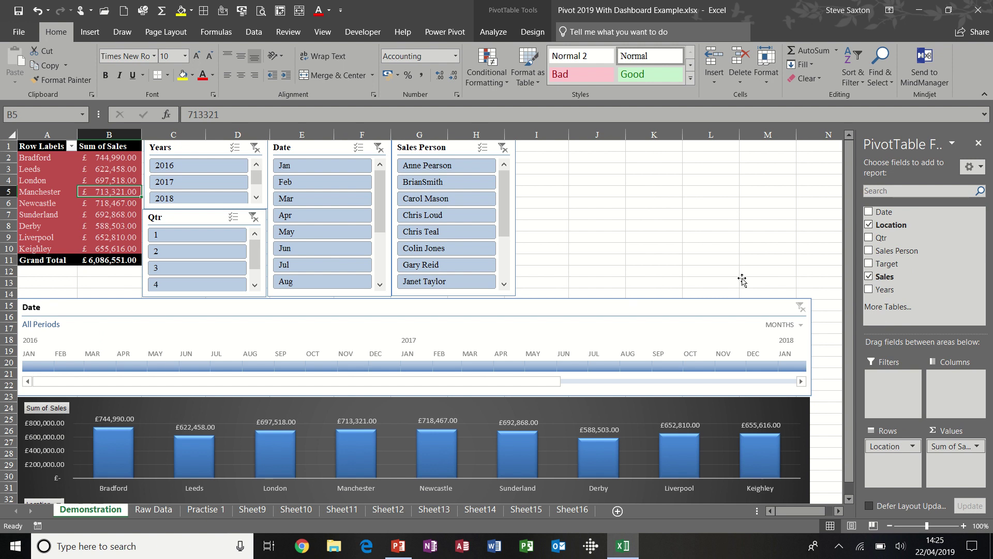
Step: Delete the Years, Qtr, Date and Sales Person slicers and the Date timeline from the Demonstration sheet
click(254, 151)
key(Delete)
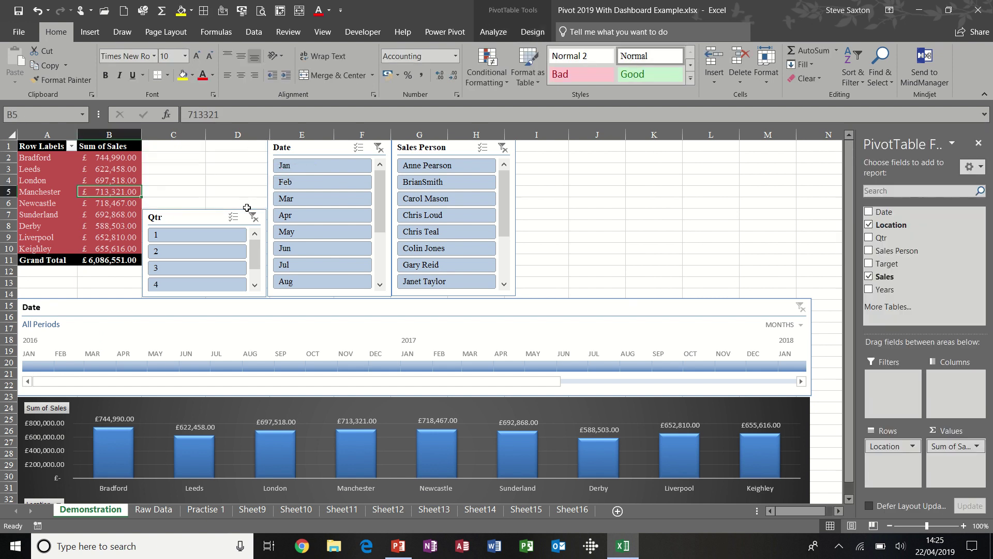
click(247, 218)
key(Delete)
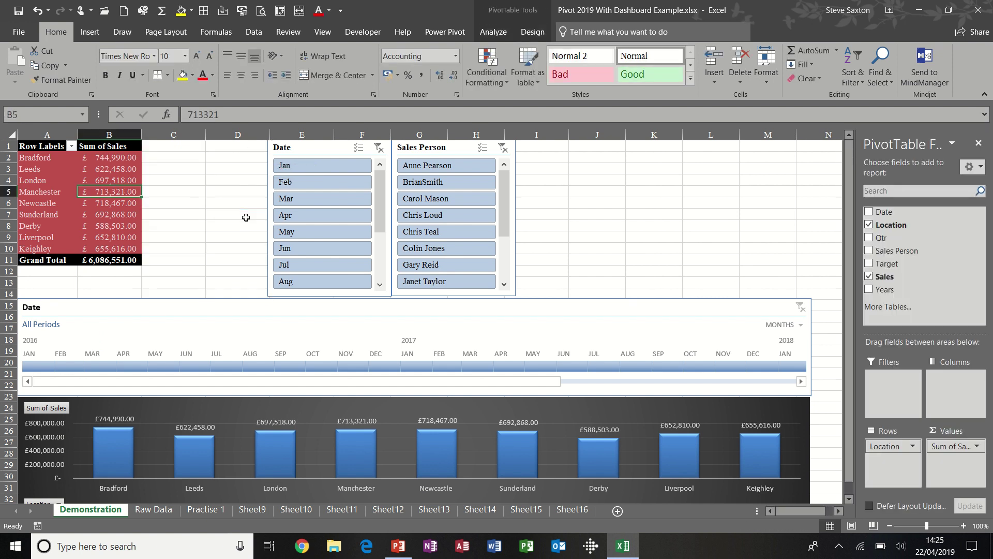
click(344, 151)
key(Delete)
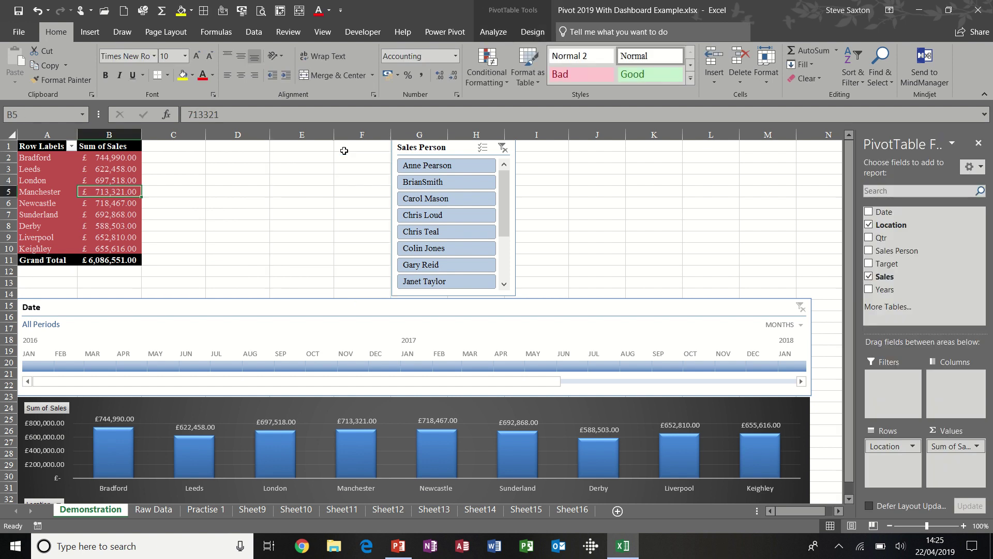
click(430, 150)
key(Delete)
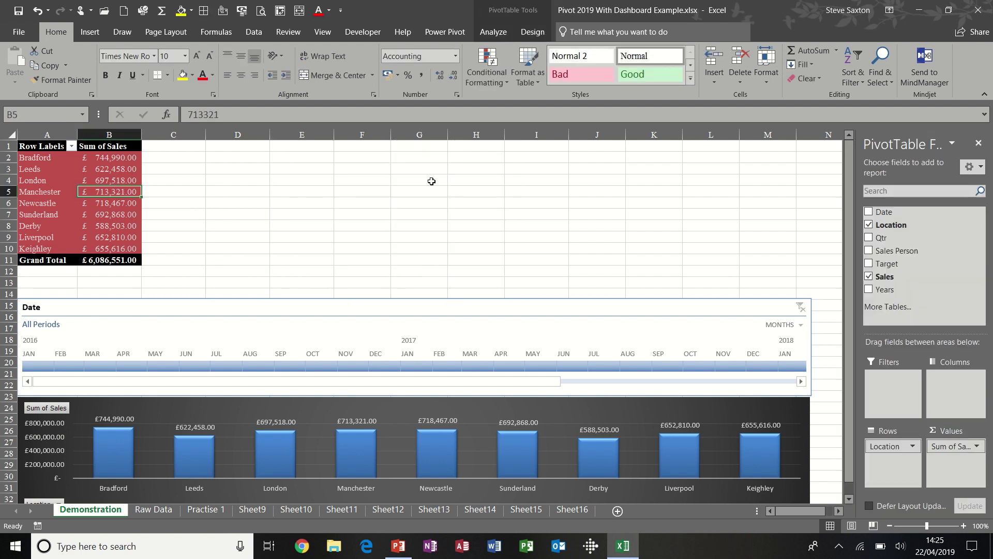
click(407, 302)
key(Delete)
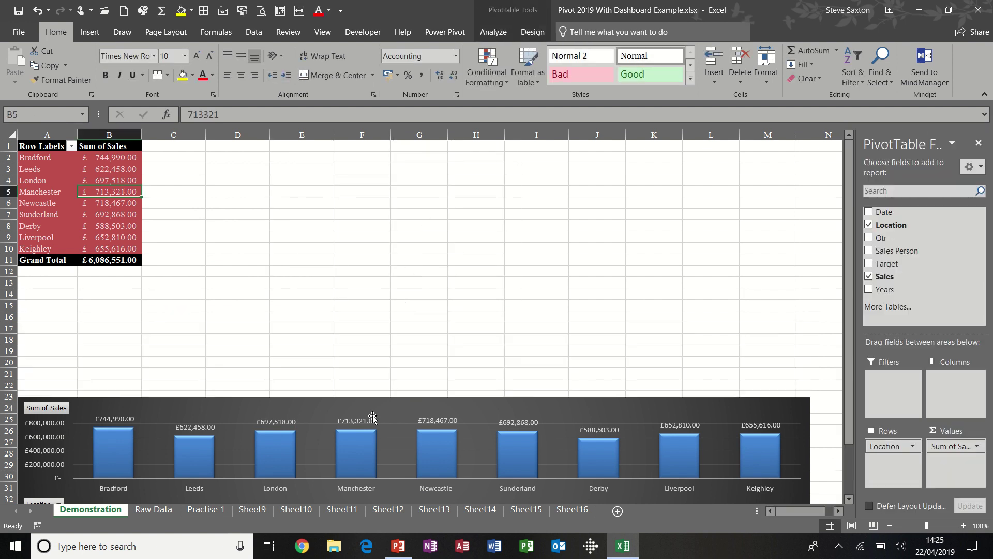
Step: Delete the pivot chart from the Demonstration sheet and select a cell inside the pivot table
click(372, 416)
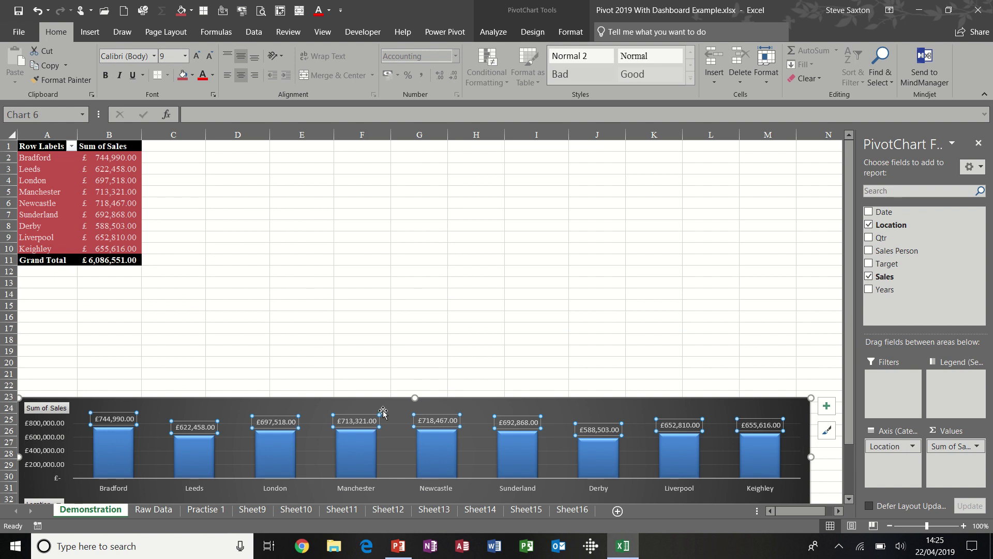
key(Delete)
click(124, 214)
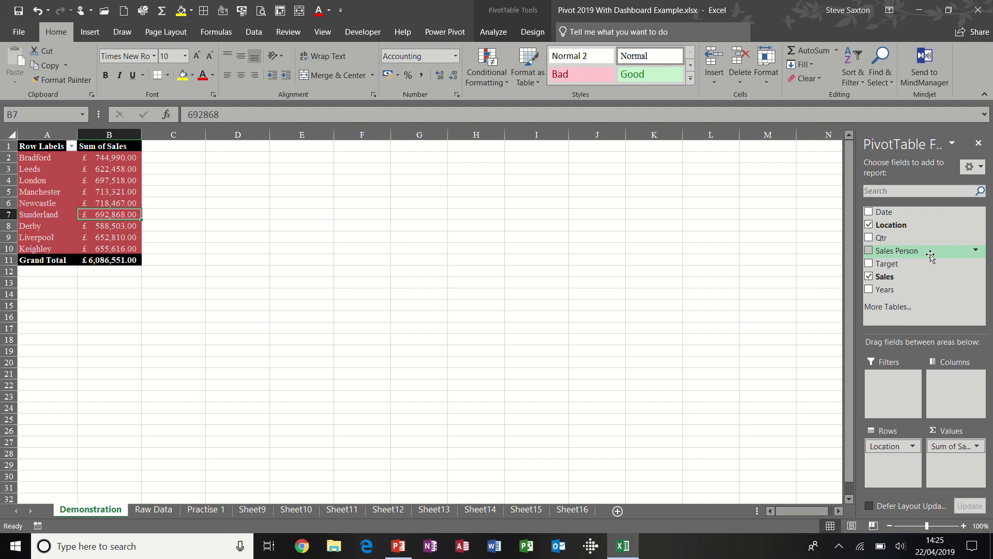
Step: Add the Sales Person field to the pivot table's Columns area and look across the widened table to the Grand Total column
drag(930, 255, 951, 389)
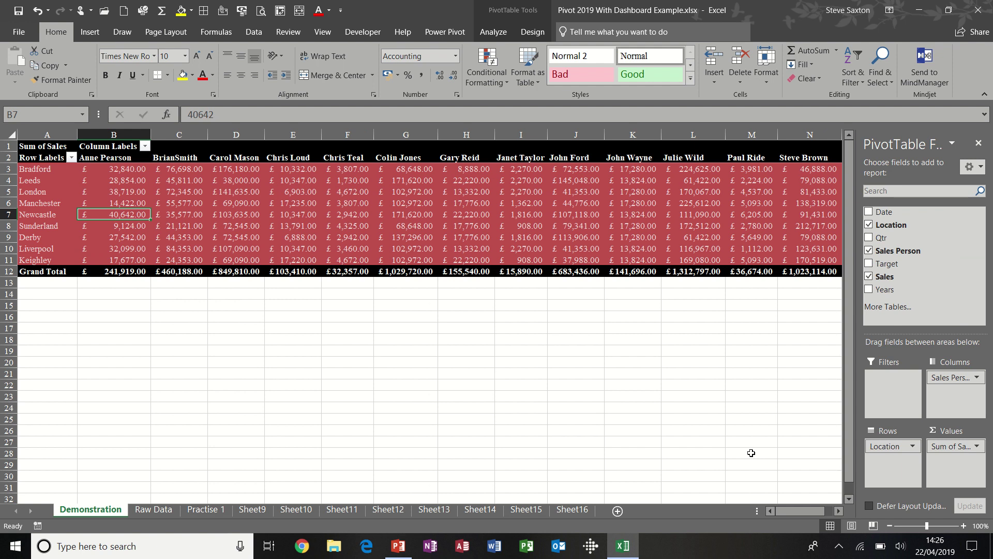
click(839, 511)
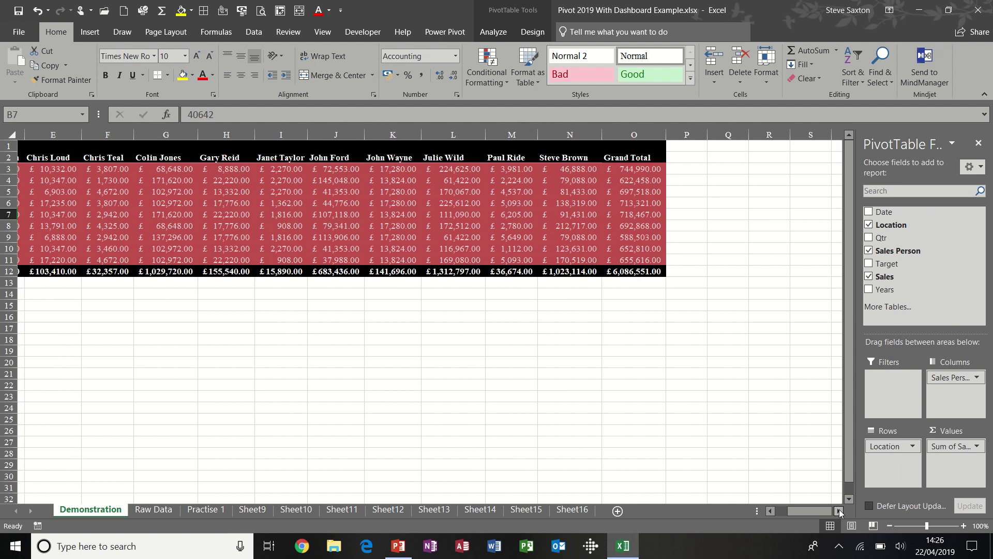
drag(815, 511, 802, 511)
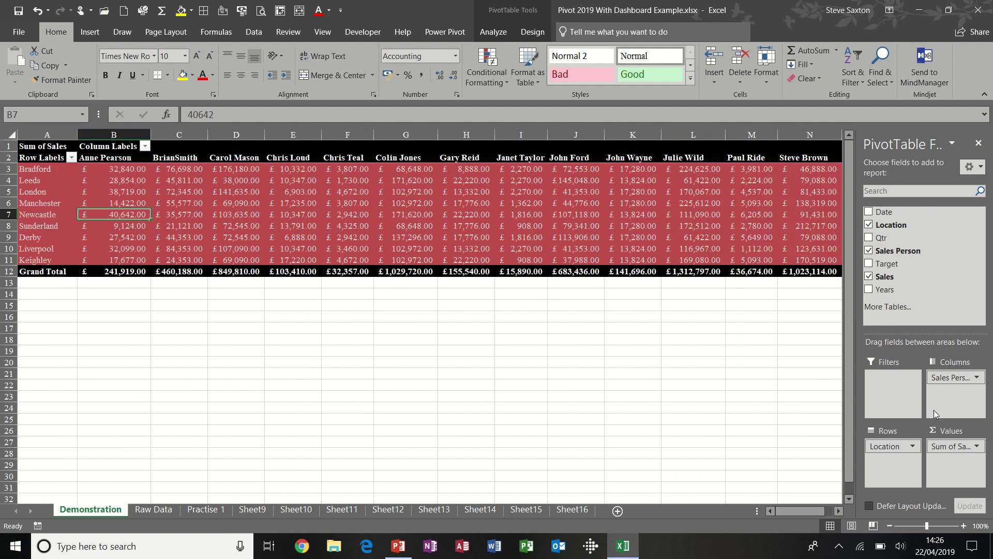
Step: Move the Sales Person field from Columns to Rows beneath Location, and remove it from the pivot table after viewing the breakdown
drag(952, 377, 891, 462)
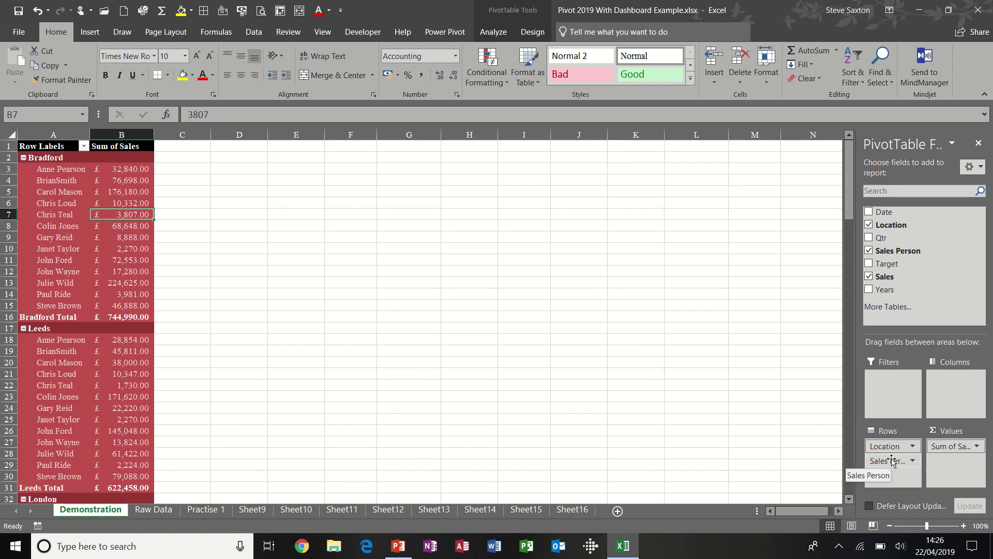
drag(854, 210, 875, 188)
drag(890, 461, 792, 356)
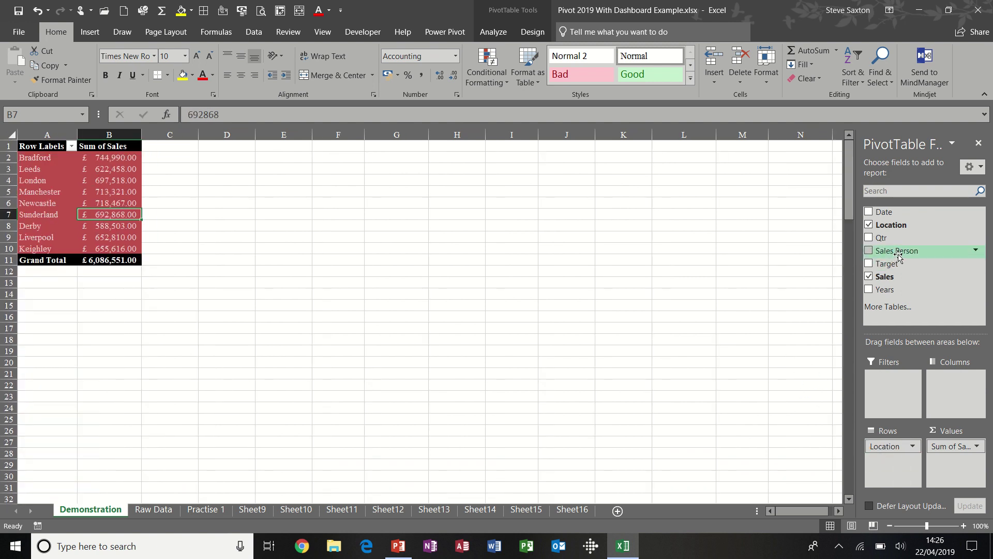
Step: Add Qtr and Sales Person as report filters of the Demonstration pivot table
drag(884, 241, 889, 395)
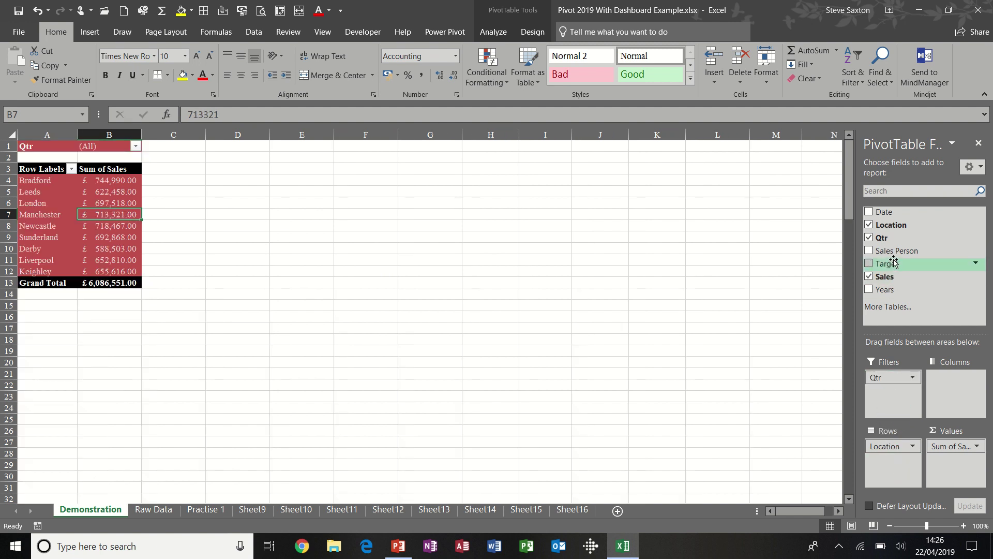
drag(893, 252, 890, 395)
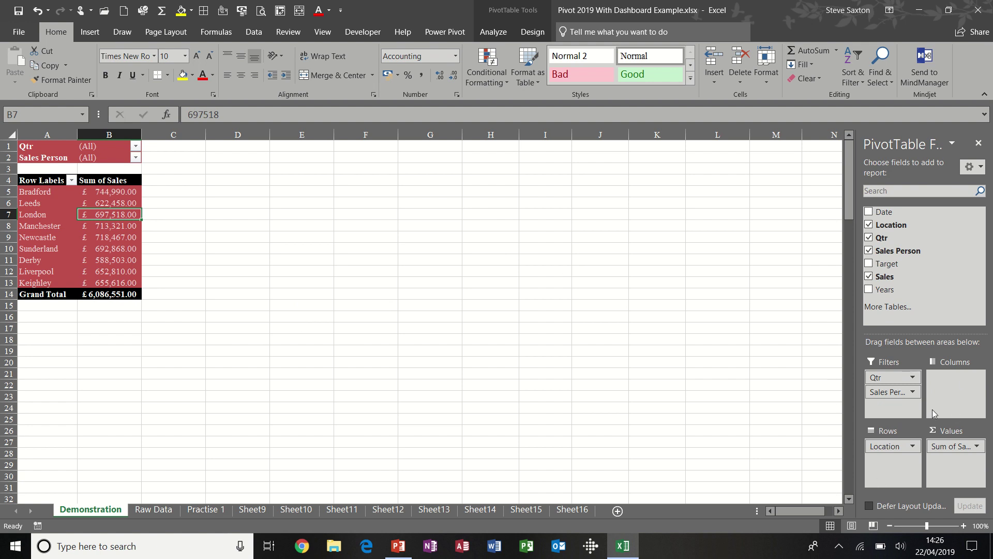
Step: Examine the Qtr formula and the Location entries on the Raw Data sheet, comparing with the Demonstration pivot table before returning to Raw Data
click(154, 510)
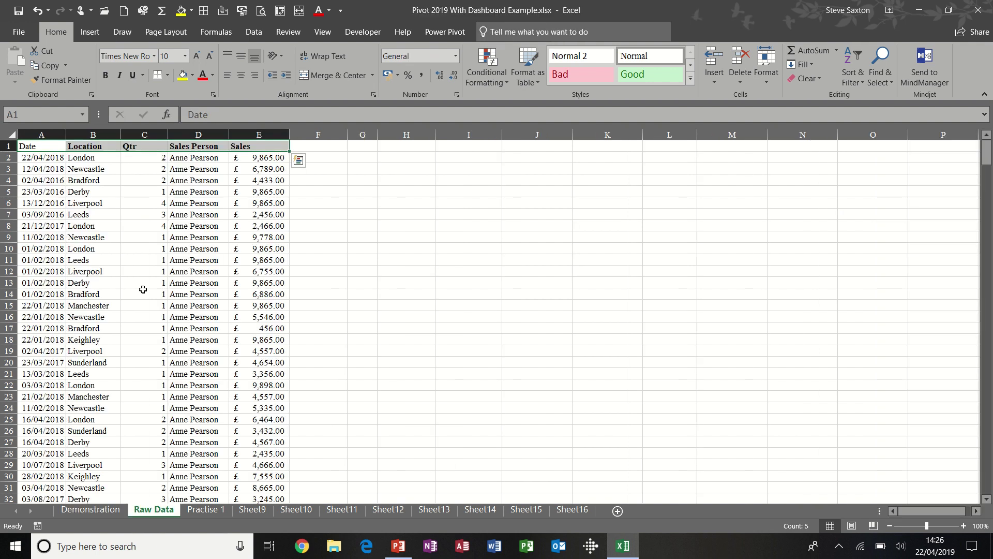
click(126, 196)
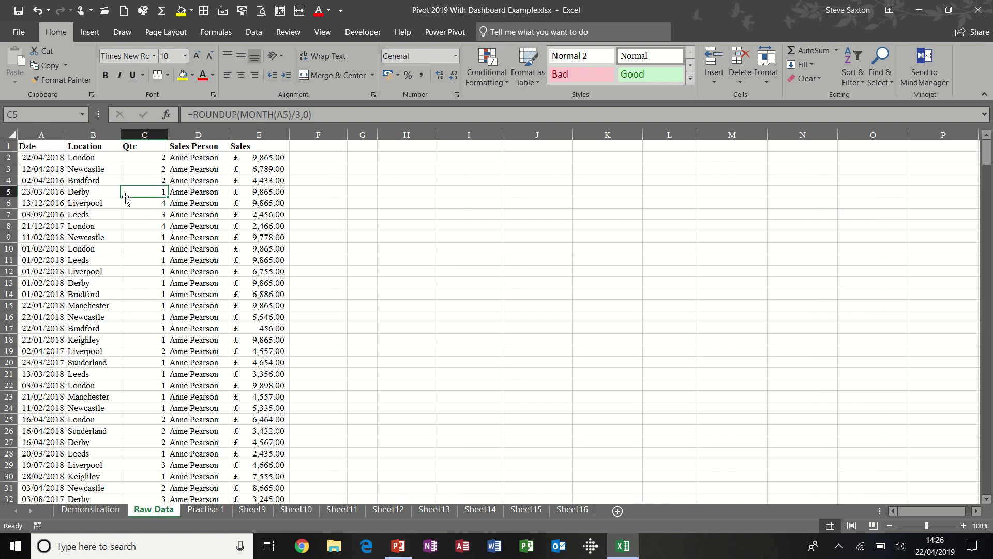
click(92, 192)
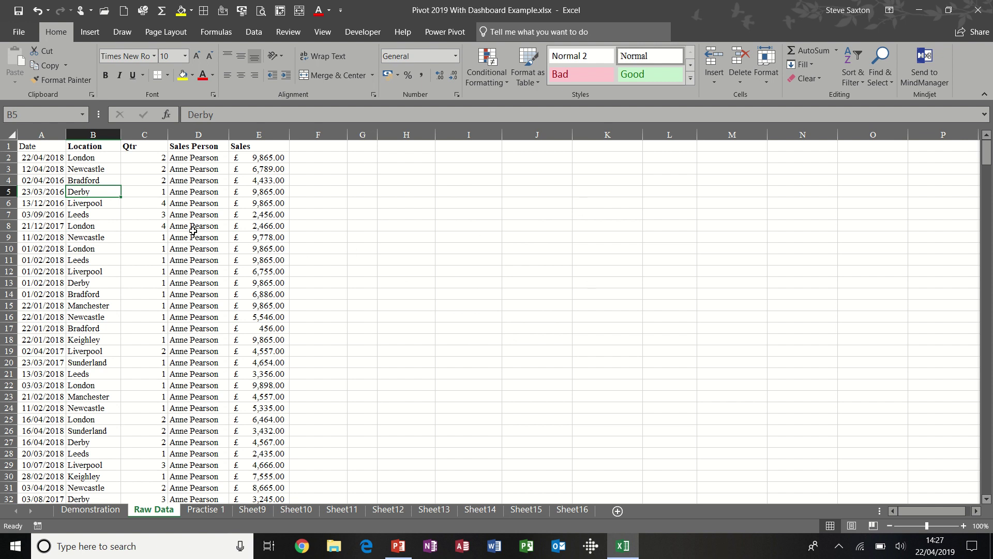
click(119, 508)
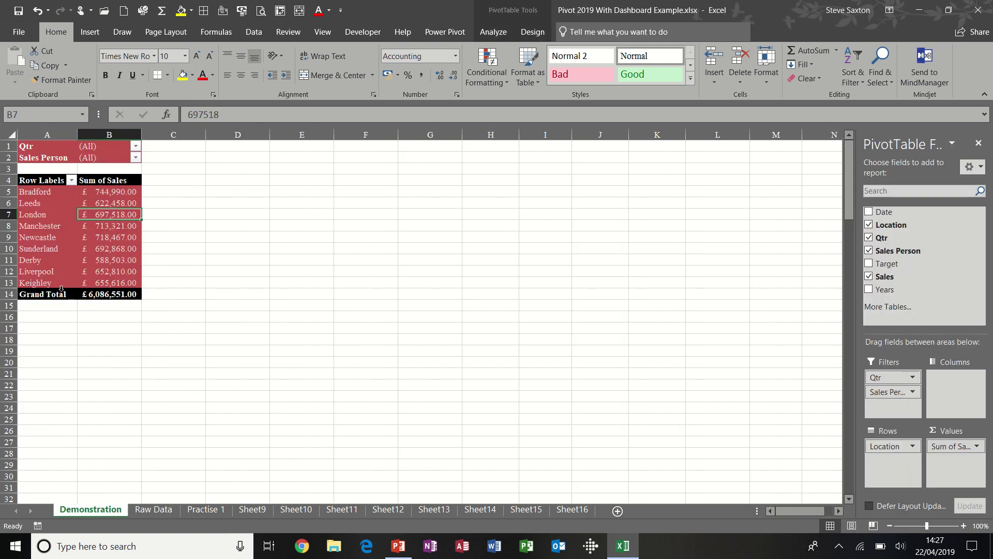
click(158, 511)
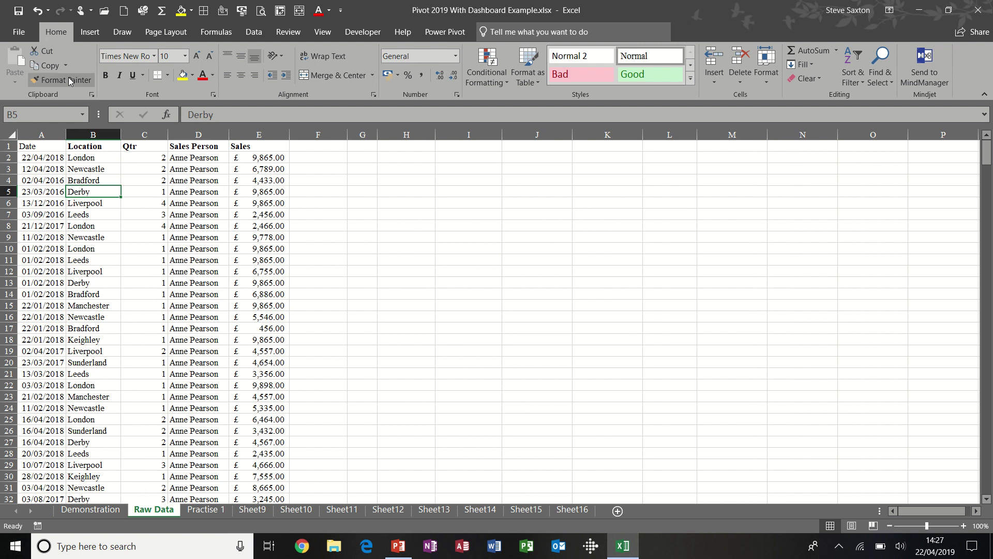
click(68, 237)
click(448, 220)
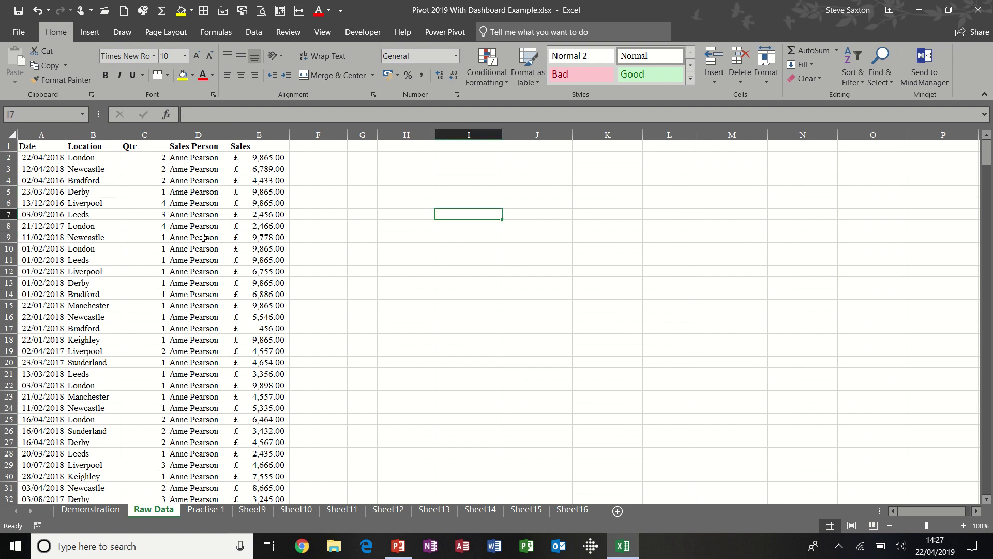
click(202, 237)
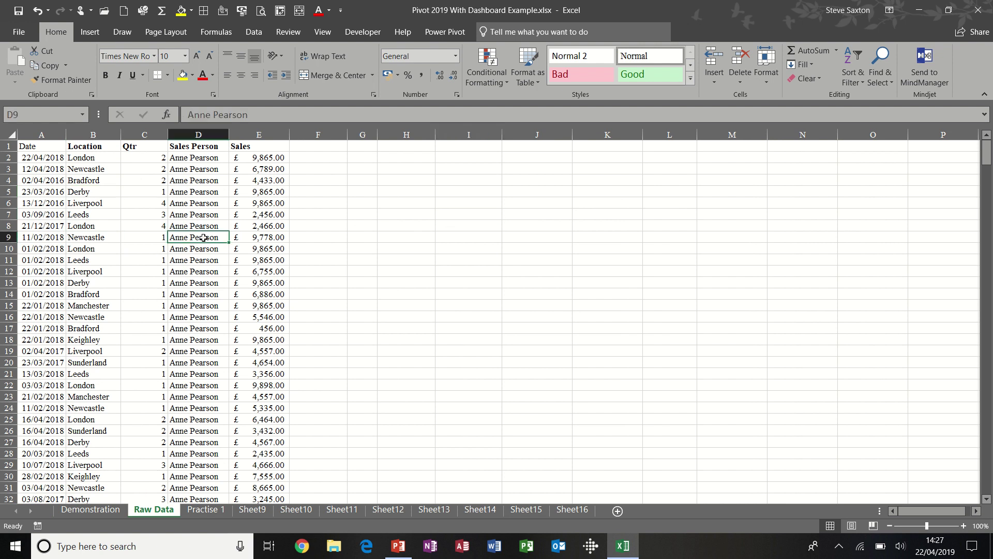
click(90, 32)
click(20, 57)
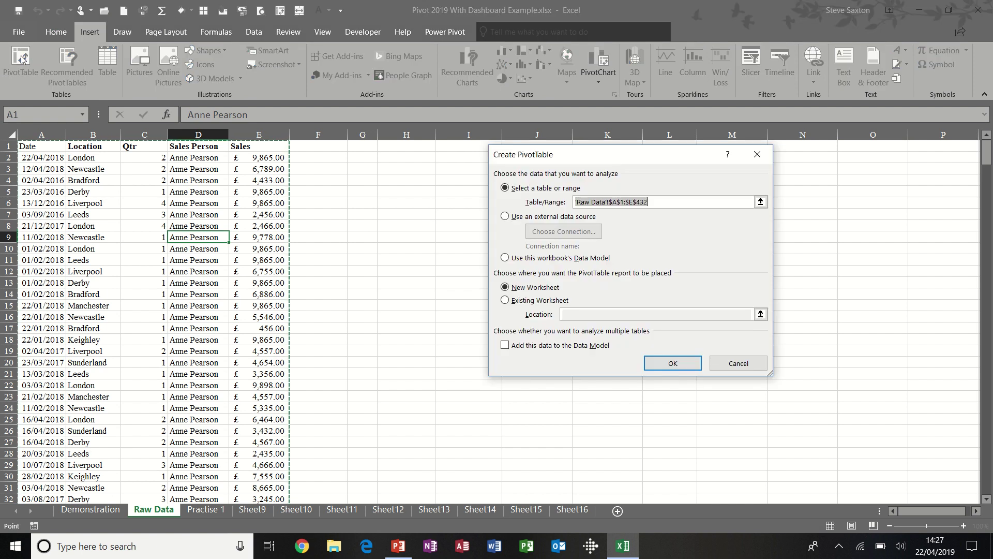
drag(522, 158, 361, 160)
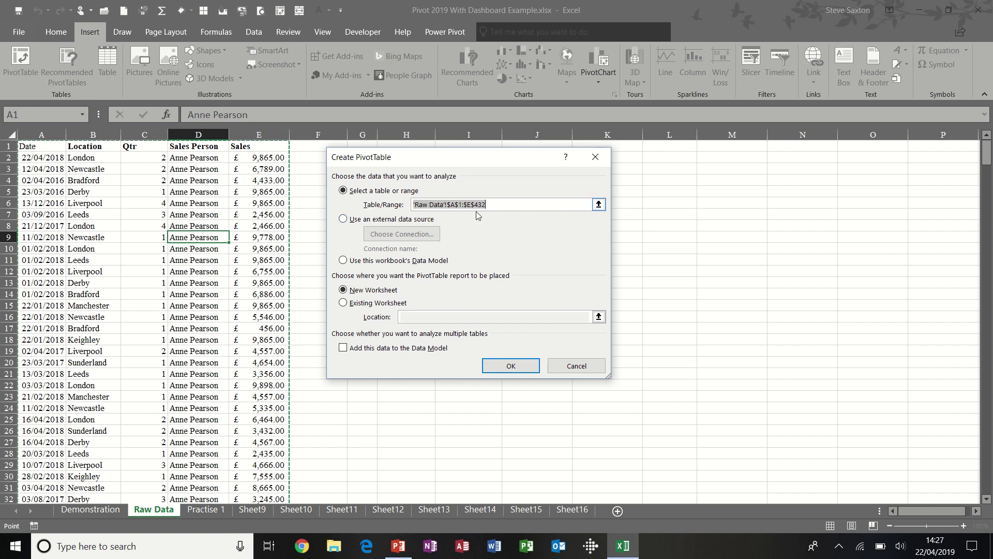
click(564, 363)
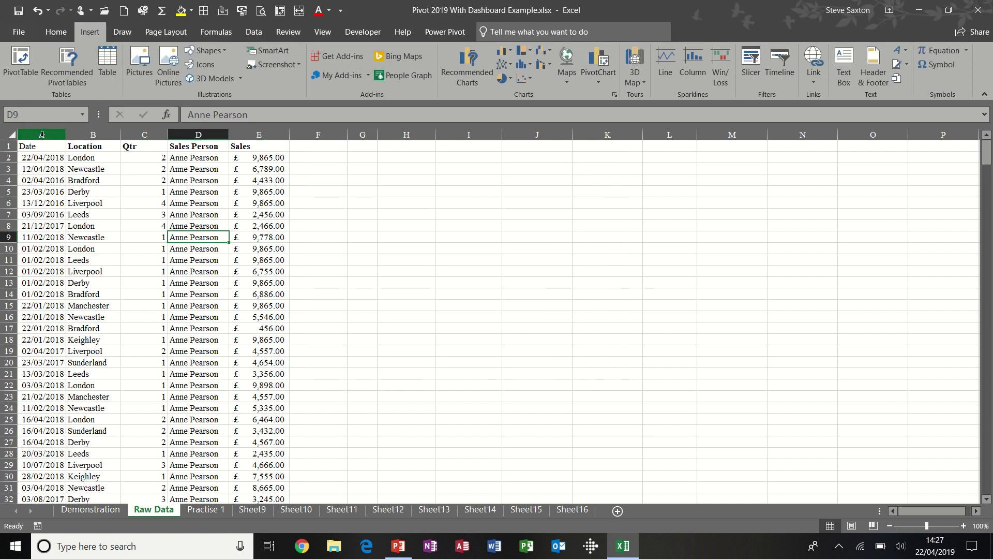
Step: Name the whole columns A to E of the Raw Data sheet "data"
drag(41, 135, 265, 142)
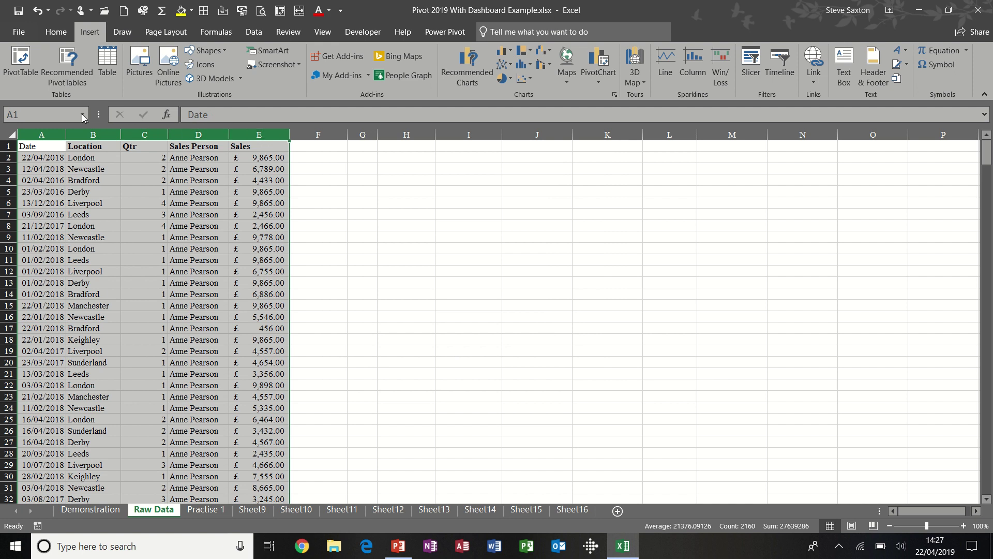
click(47, 109)
text(data)
key(Return)
Step: Insert a pivot table based on the named range =data, placed on the existing Raw Data sheet at cell H4
click(172, 236)
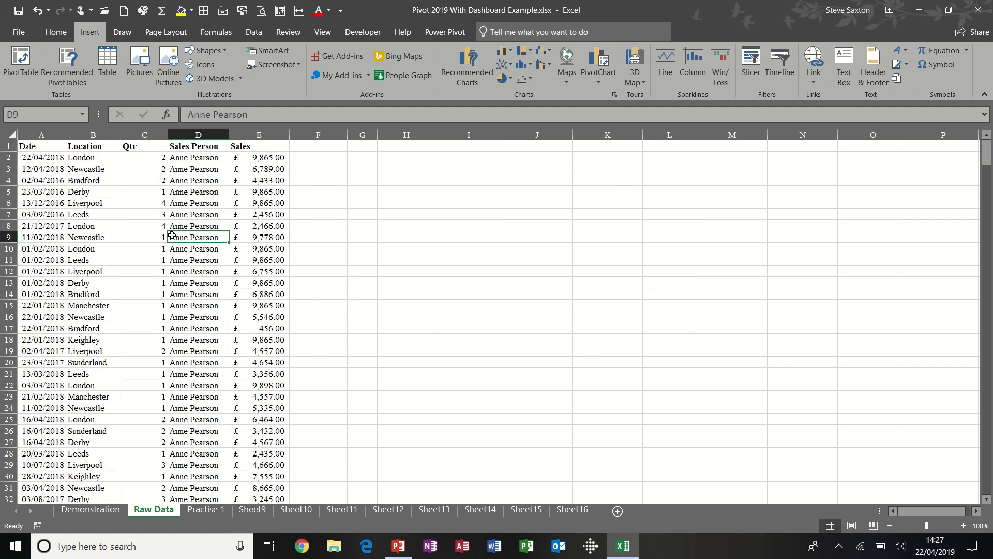
click(20, 57)
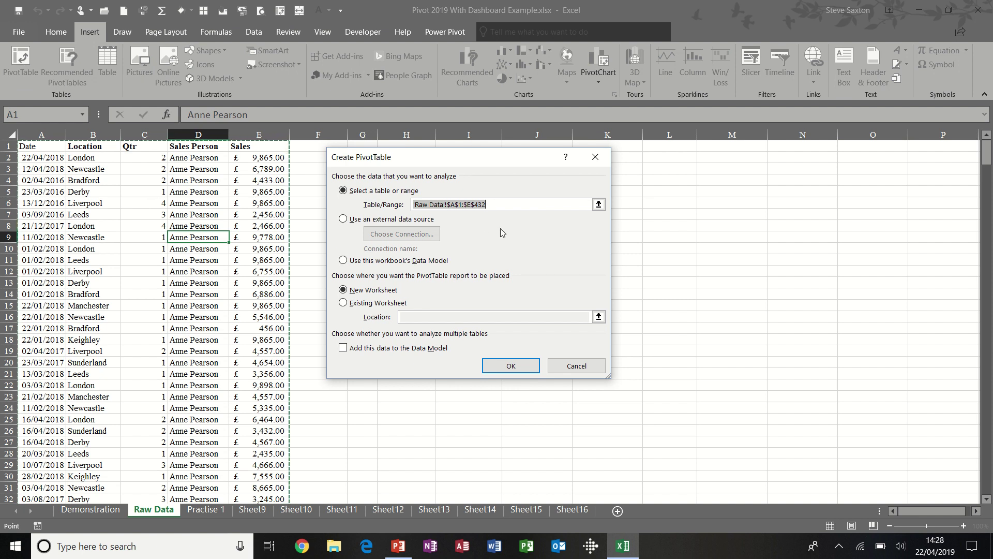
text(=data)
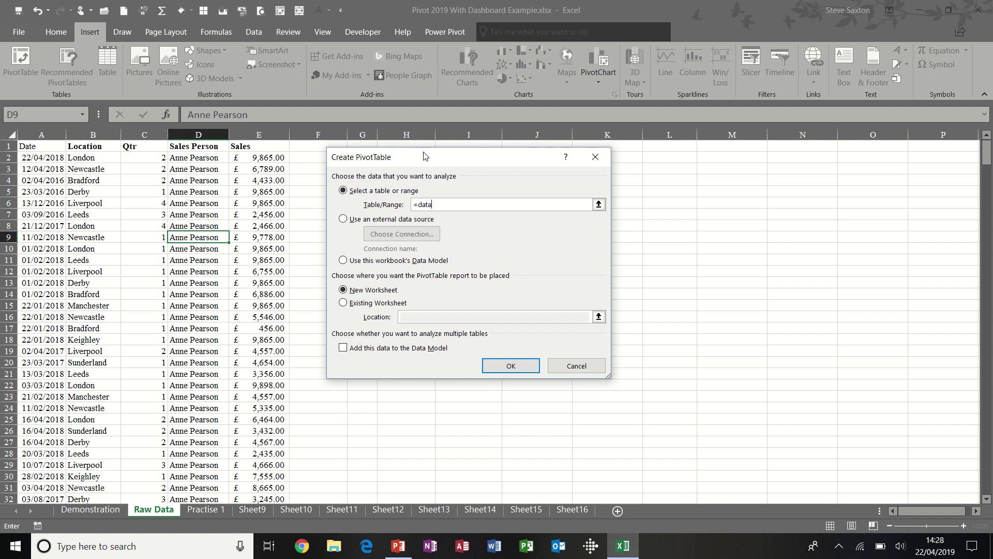
drag(417, 158, 326, 264)
click(319, 333)
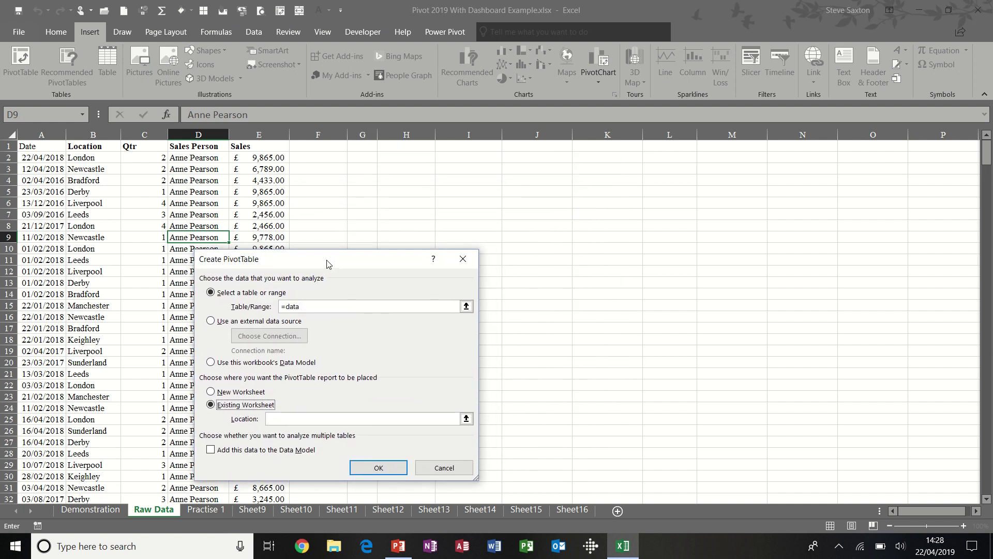
click(292, 418)
click(403, 180)
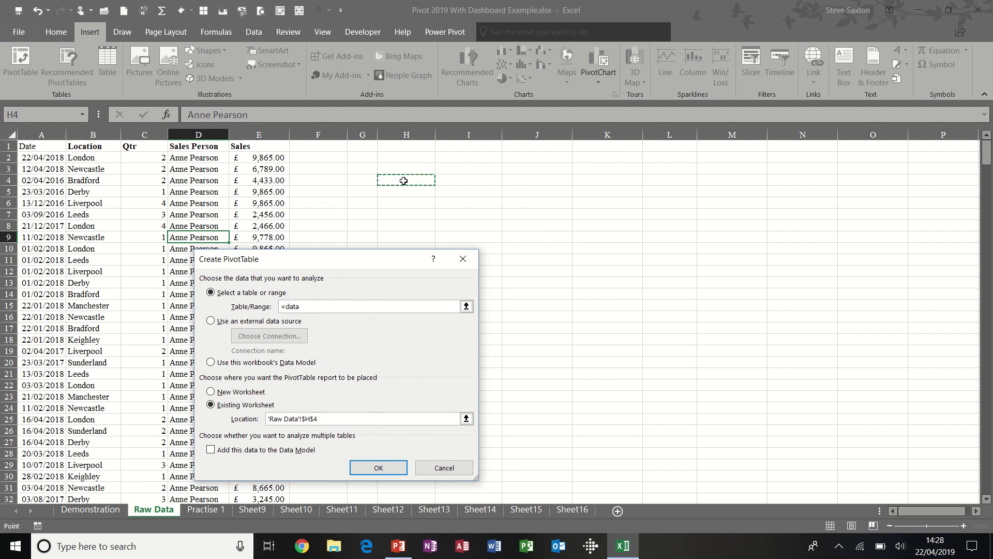
click(378, 468)
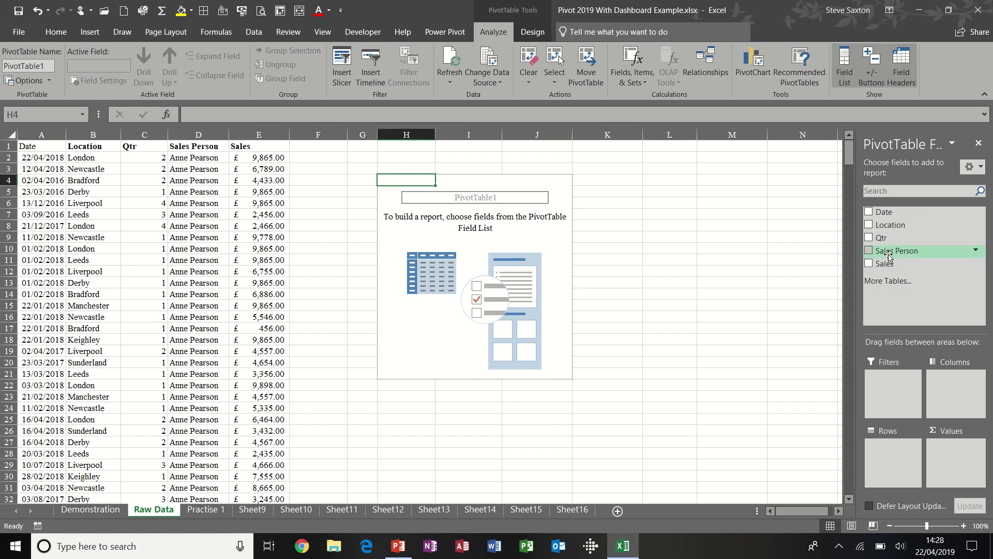
Step: Add Location to the new pivot table's Rows and filter out the (blank) item
drag(891, 226, 897, 453)
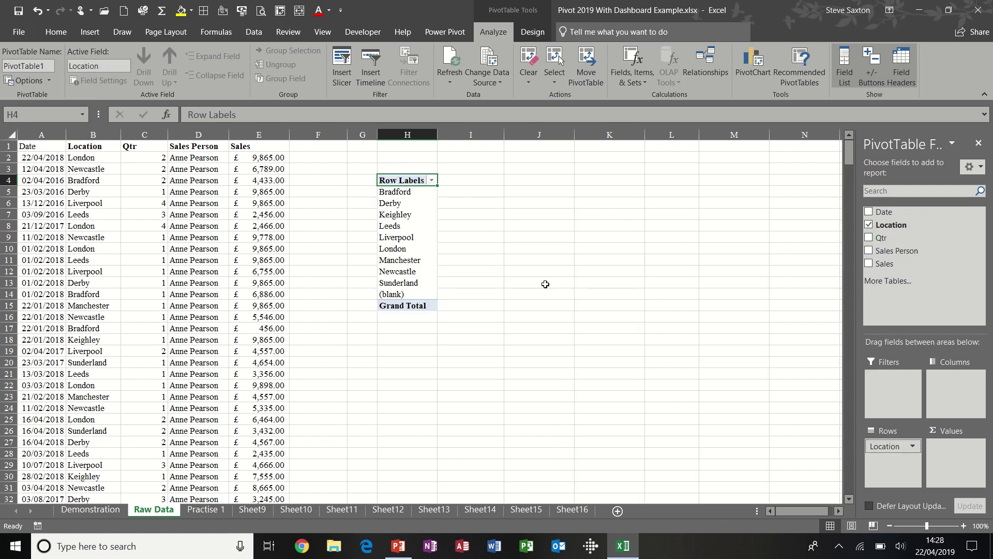
click(401, 295)
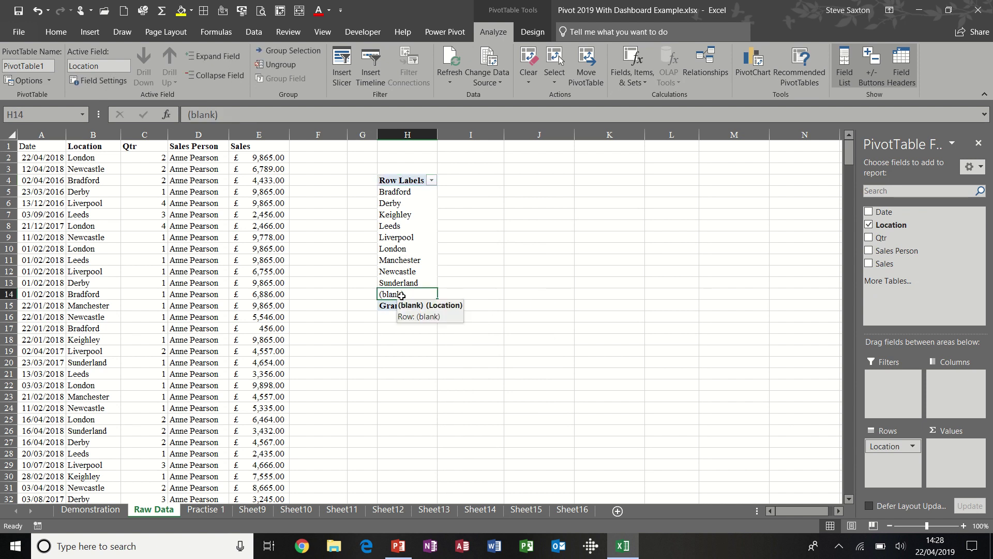
click(431, 180)
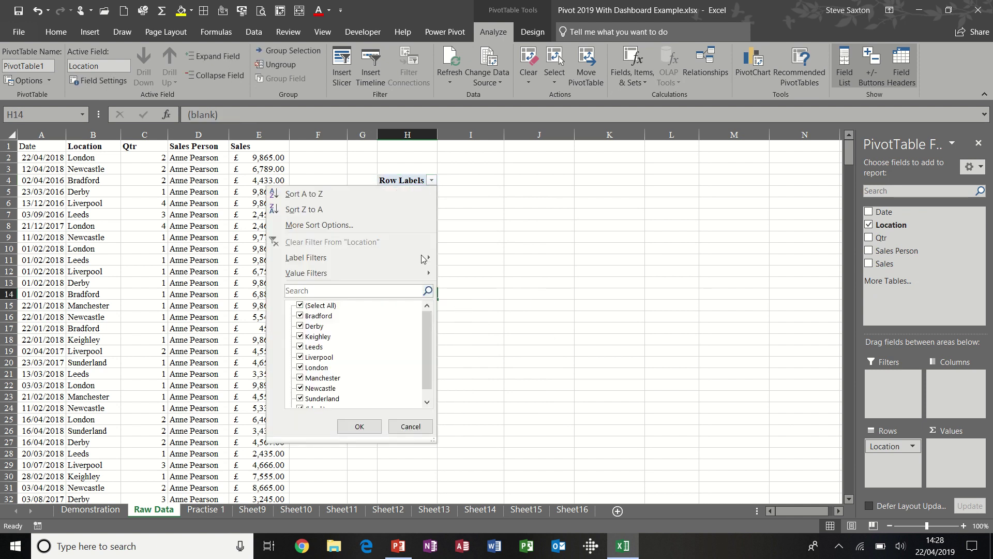
scroll(427, 339, down, 1)
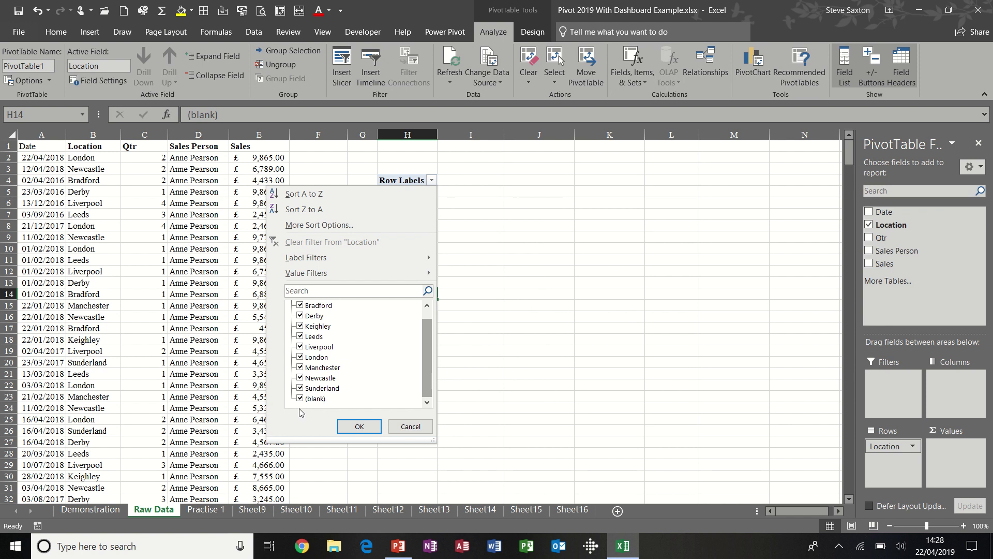
click(350, 425)
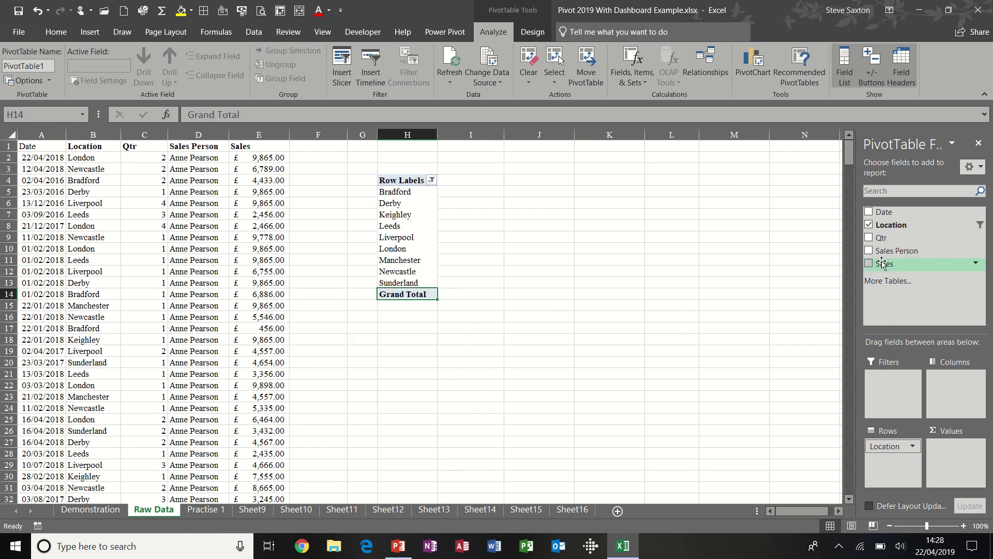
Step: Add Sales to the pivot table's Values and format it as Accounting with the £ symbol and two decimal places
drag(882, 264, 963, 455)
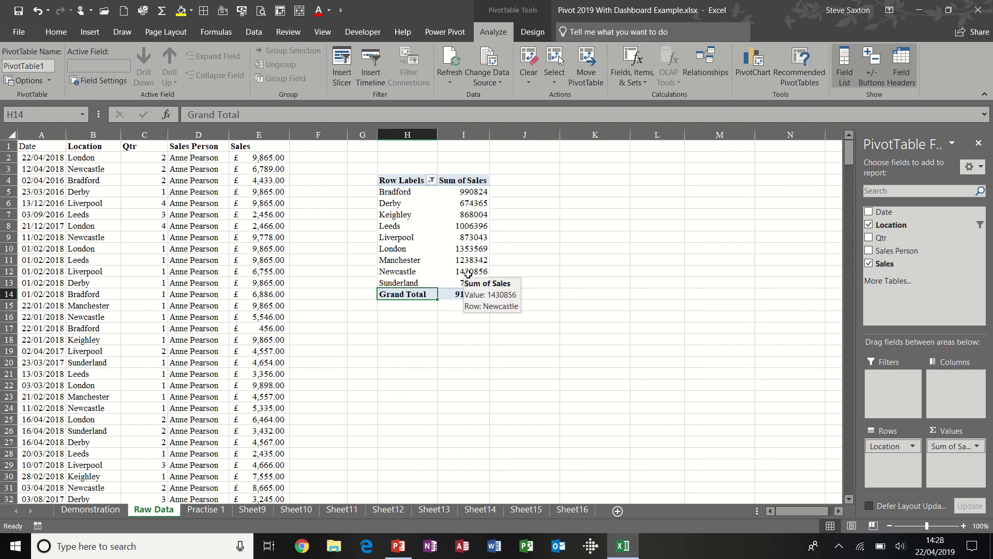
click(957, 448)
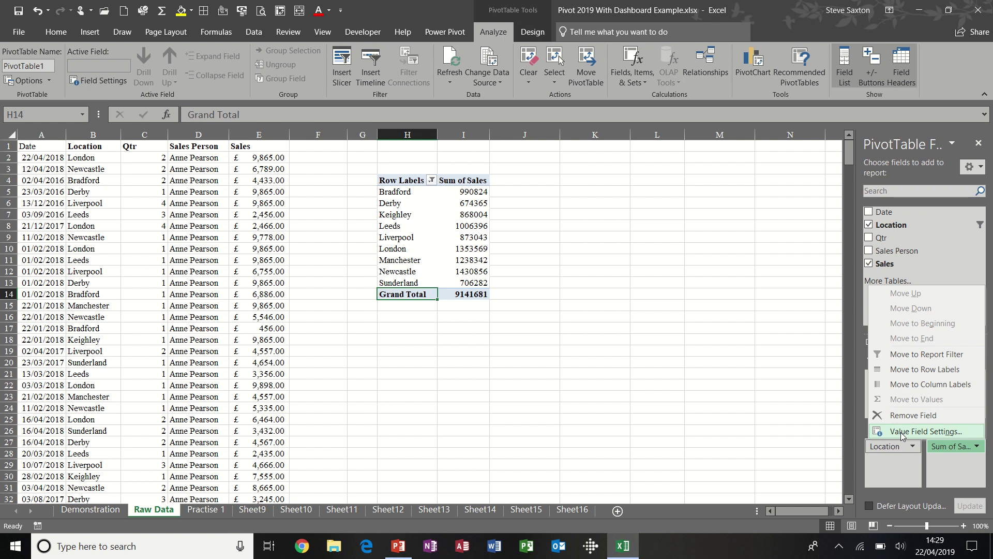
click(902, 432)
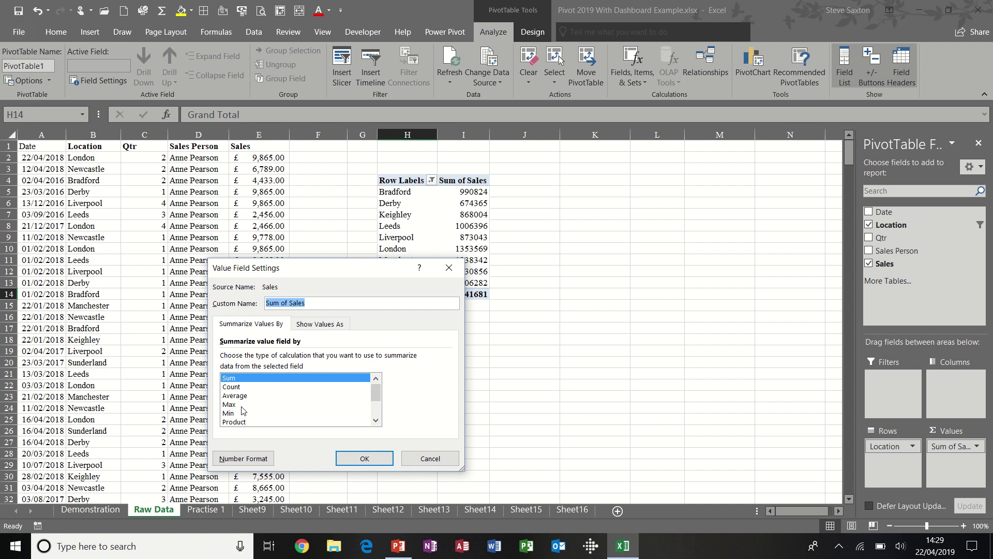
click(248, 458)
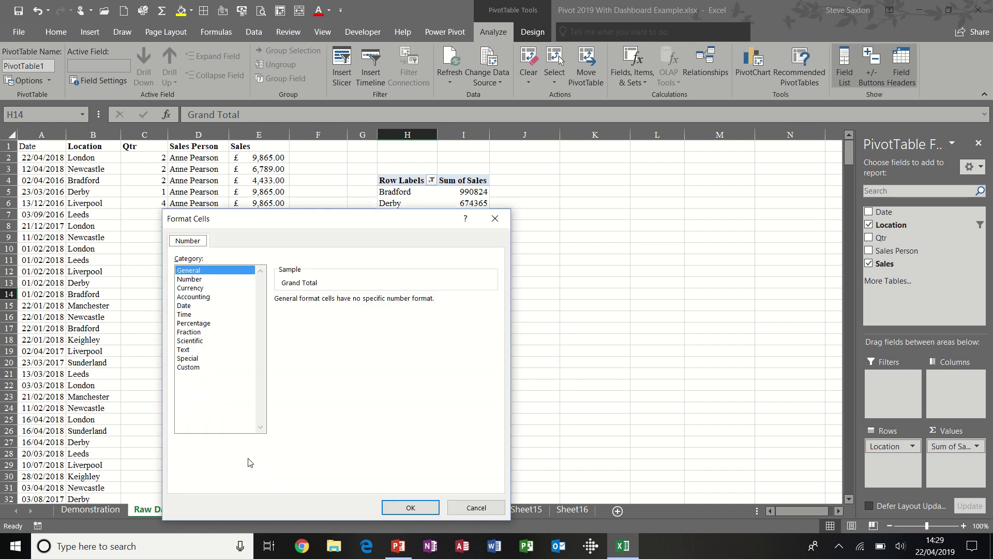
click(207, 297)
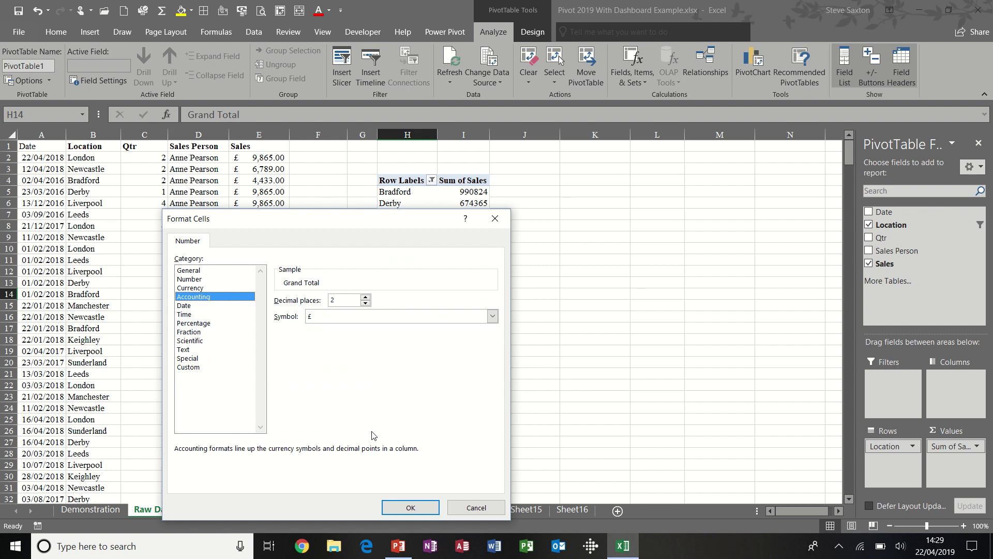
click(404, 509)
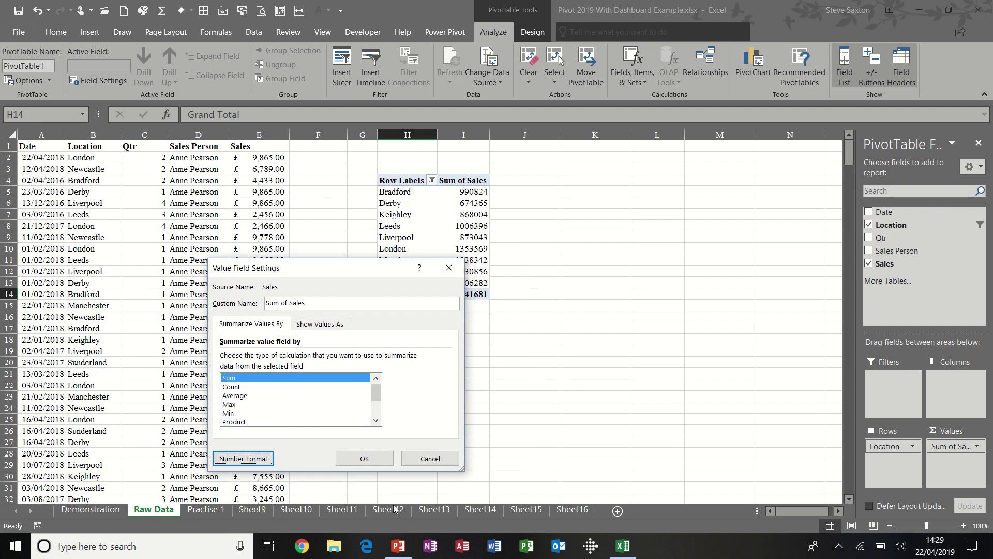
click(364, 458)
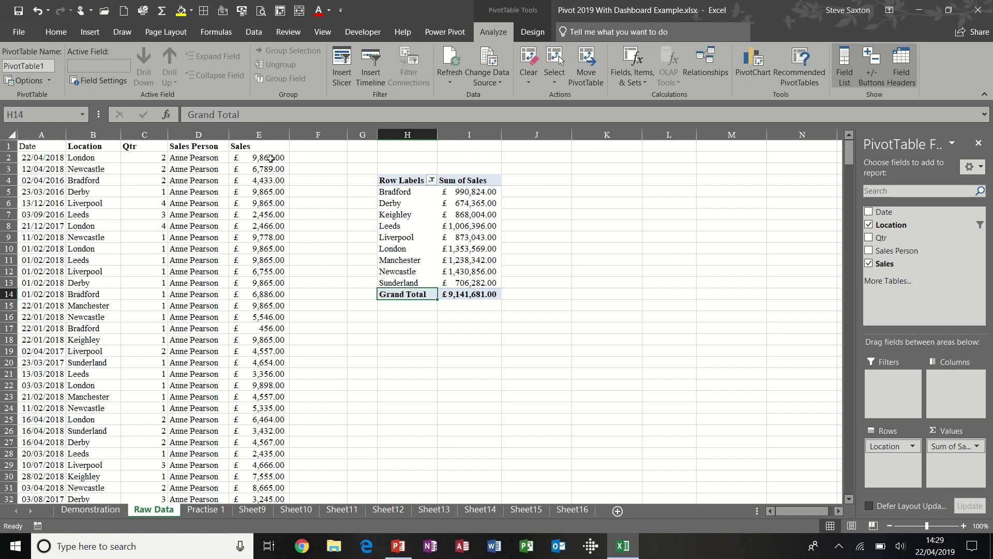
Step: Clear the Sales values in E2:E28 of the raw data and refresh the pivot table
drag(270, 158, 282, 451)
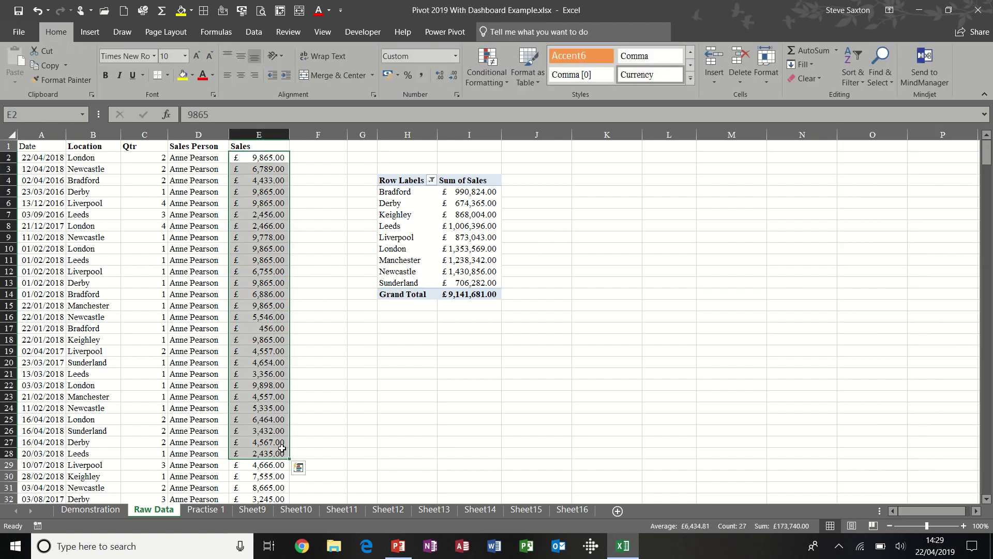
key(Delete)
click(475, 223)
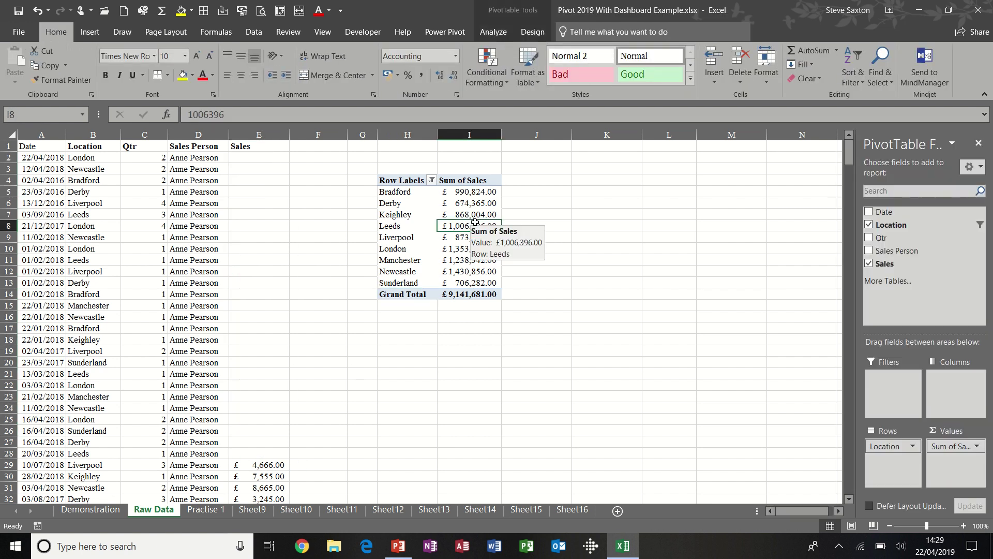
mouse_move(463, 240)
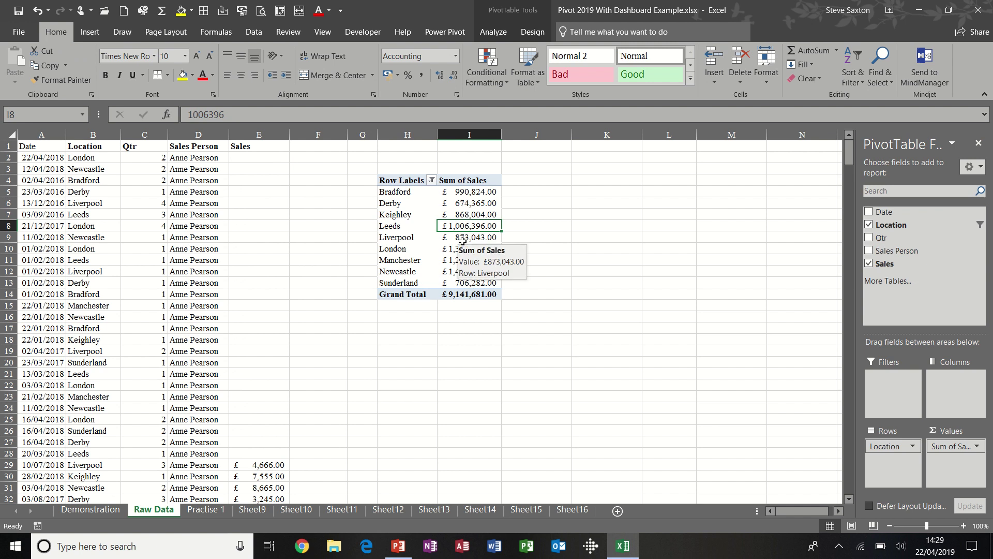
click(497, 35)
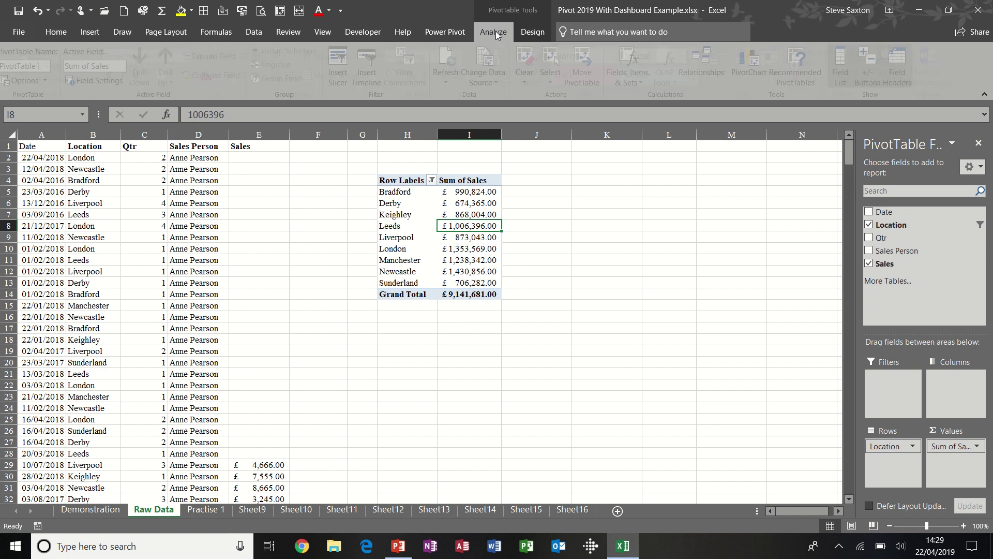
click(458, 60)
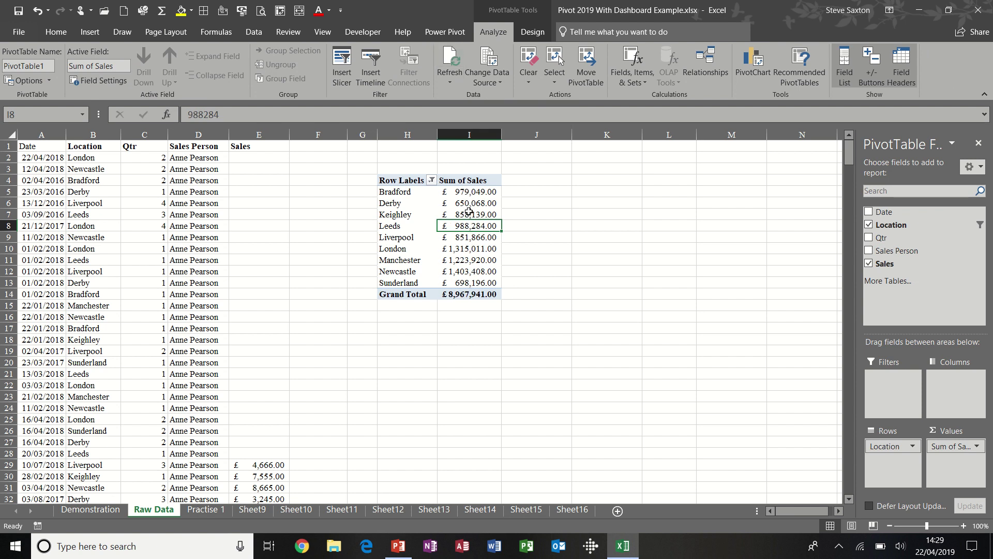
mouse_move(468, 211)
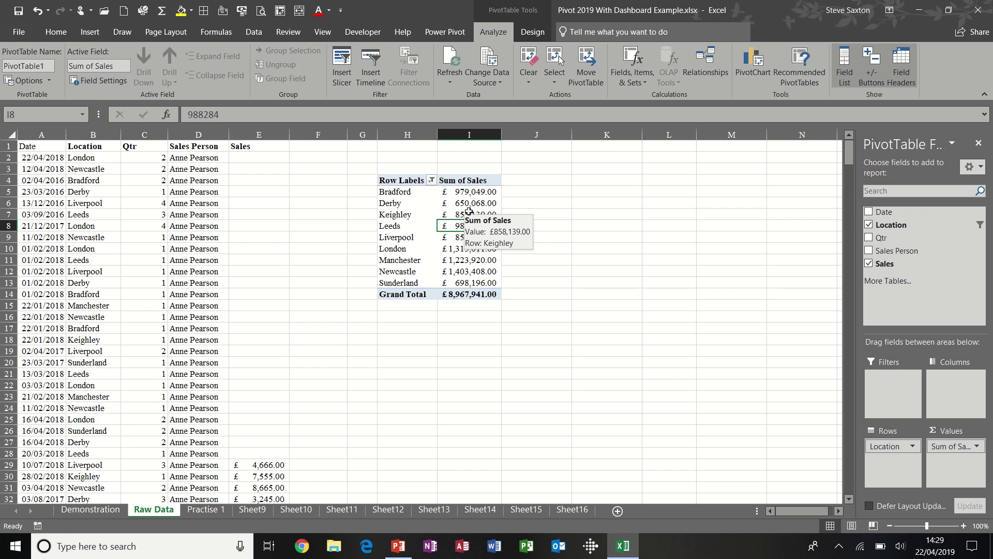
Step: Undo the pivot table refresh and the clearing of the Sales values
key(ctrl+z)
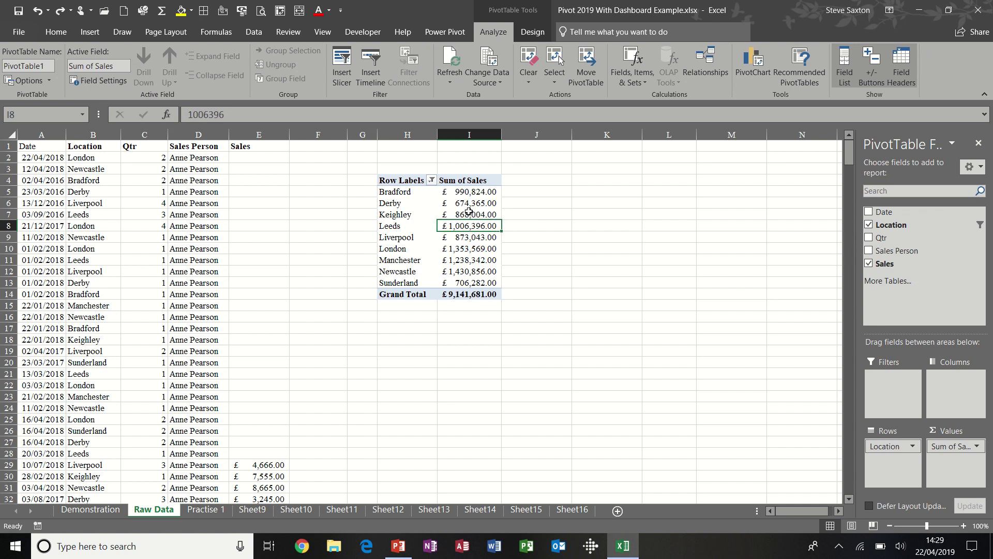
key(ctrl+z)
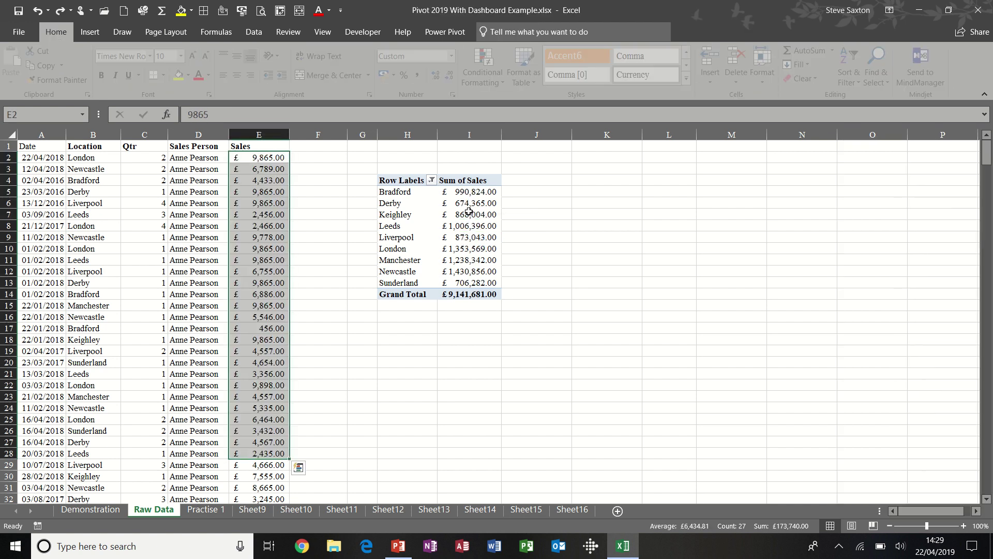
Step: Add Sales Person and Qtr to the pivot table's Filters area
click(451, 214)
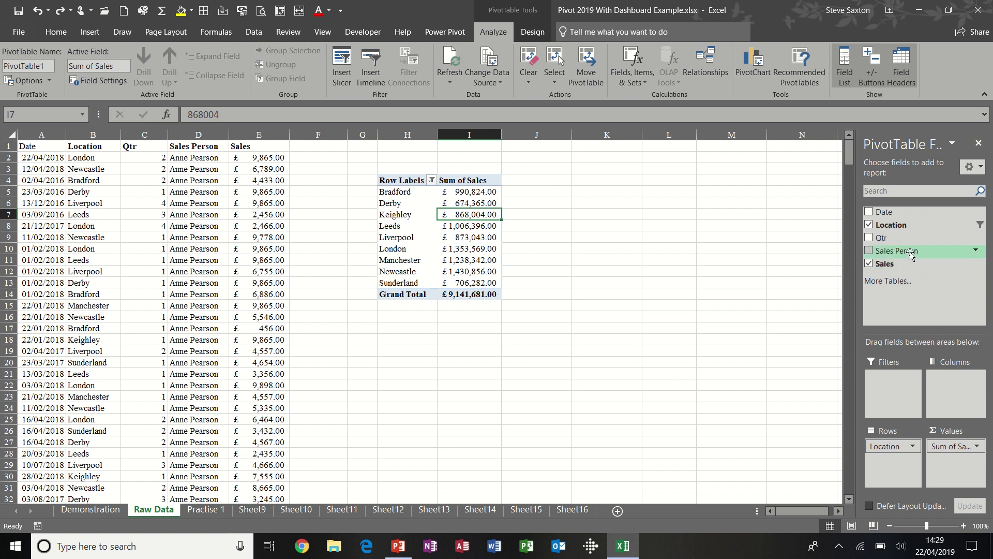
drag(905, 250, 896, 383)
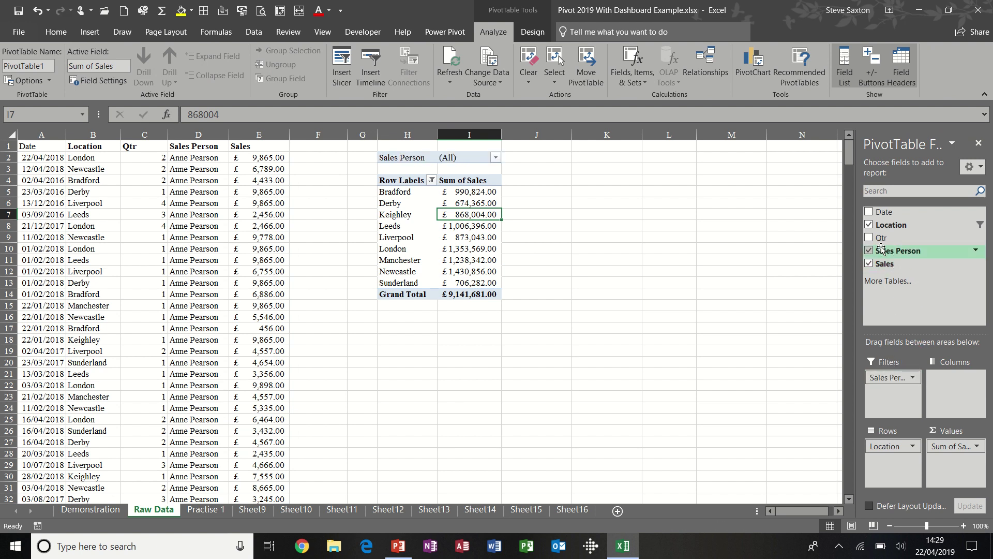
drag(881, 238, 886, 392)
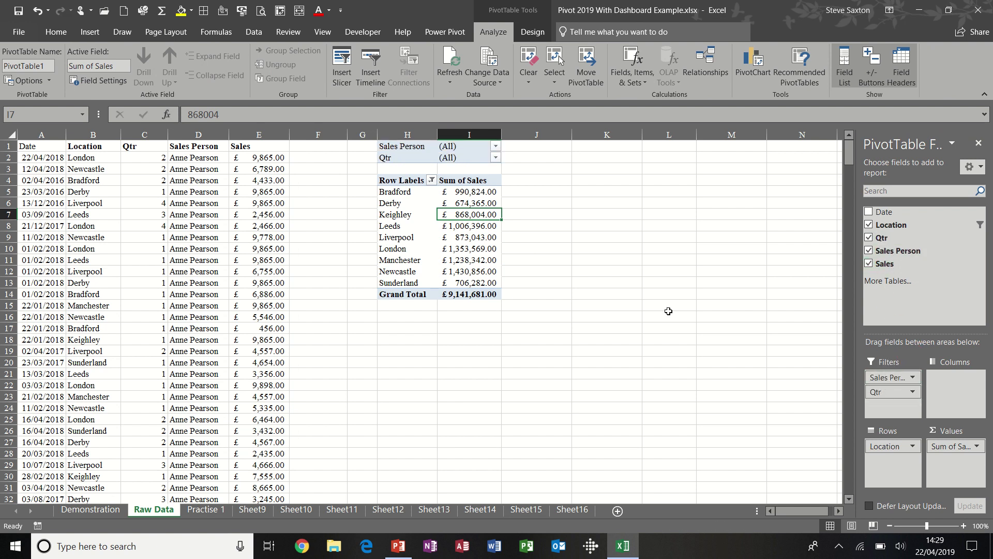
Step: Filter the pivot table to the first listed salesperson and Qtr 1
click(496, 148)
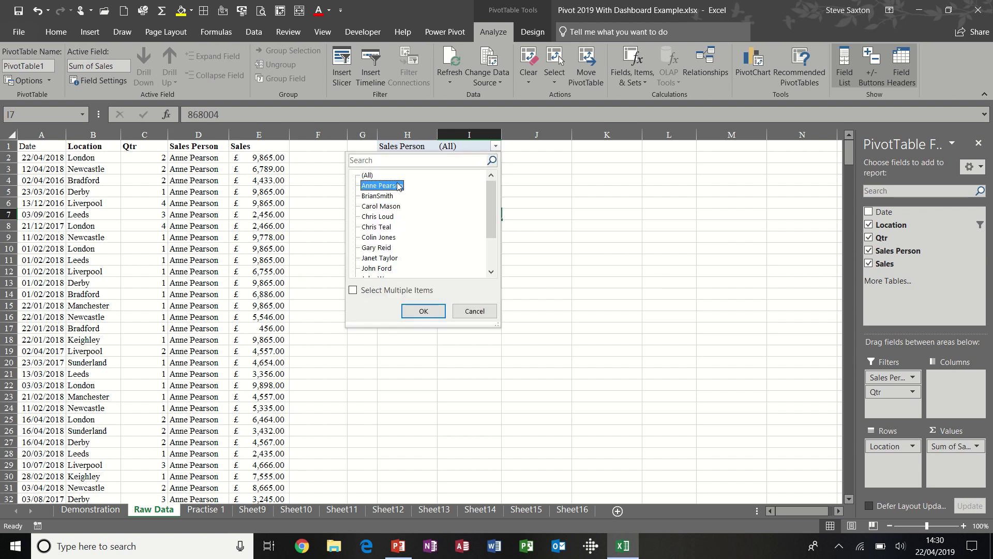
click(416, 310)
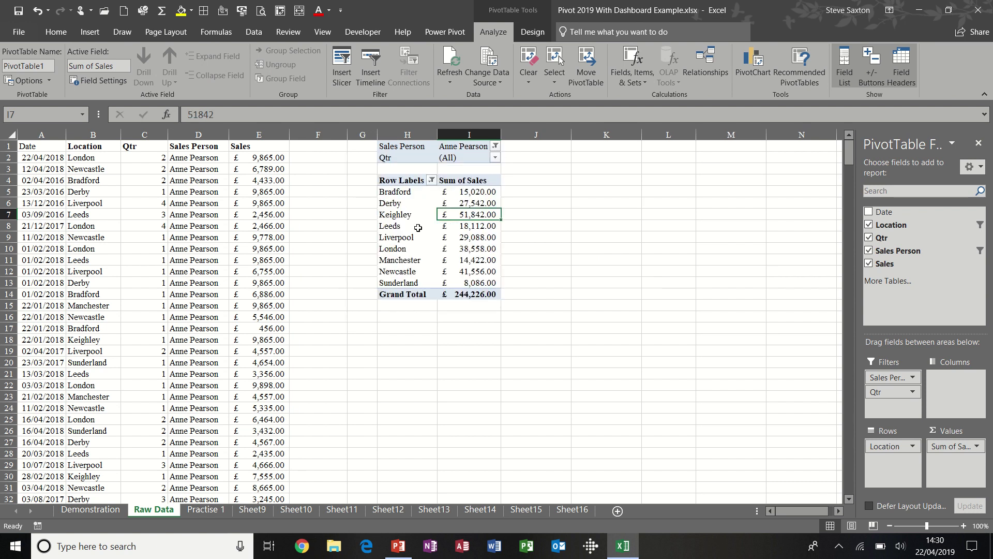
click(495, 157)
click(364, 197)
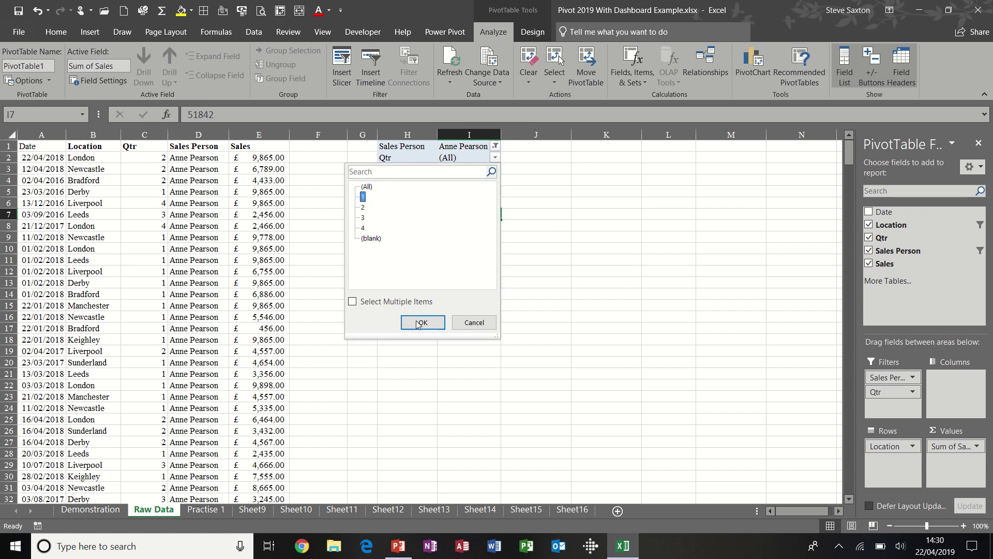
click(423, 322)
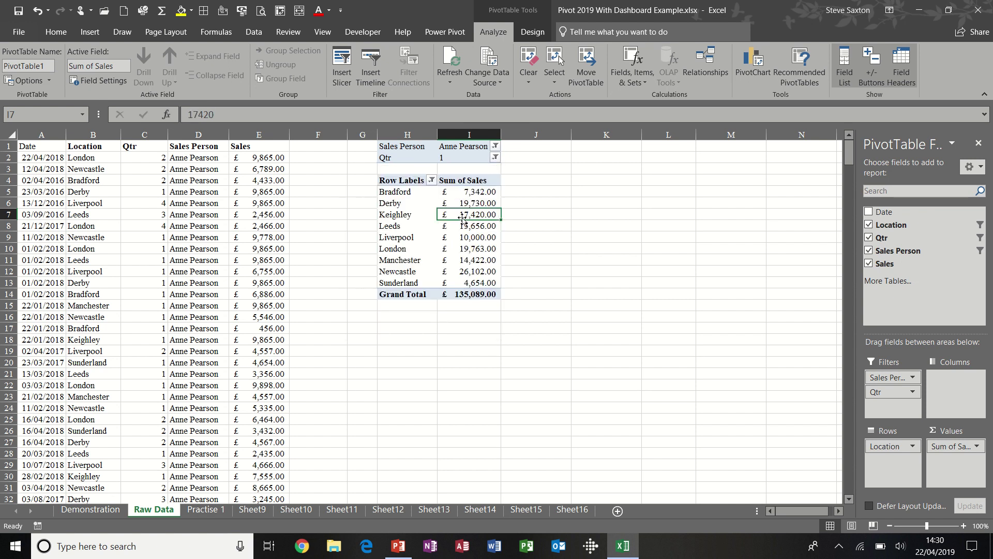
Step: Drill down into the pivot table's Grand Total to list its source records, and widen the Date column to fit
double_click(468, 294)
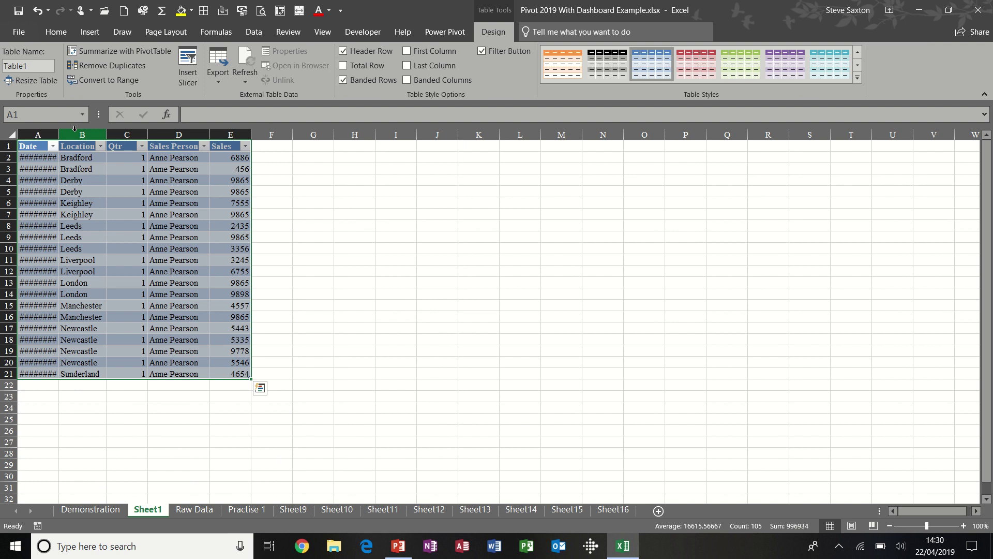
double_click(58, 135)
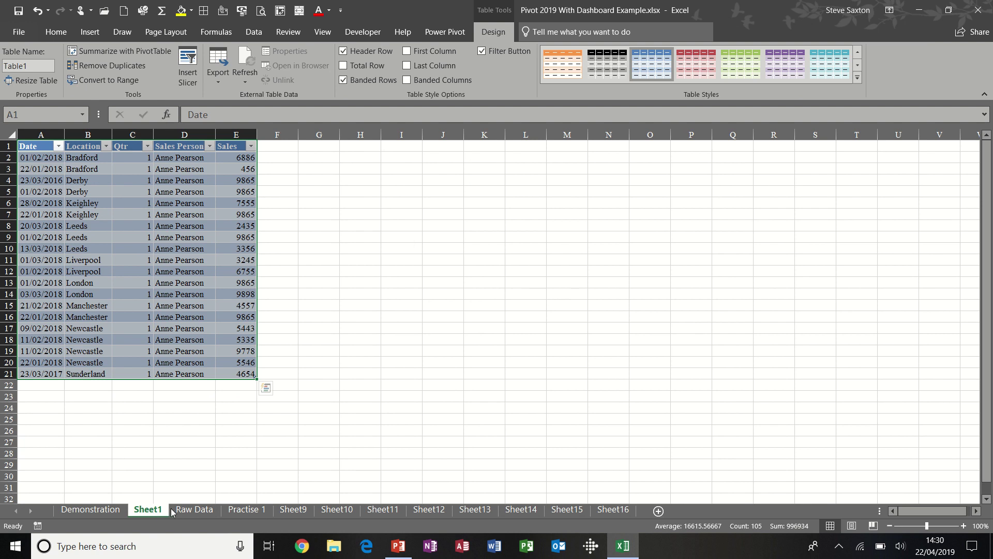
Step: Return to the Raw Data sheet and reset the pivot table's Sales Person and Qtr filters to (All)
click(189, 510)
click(457, 213)
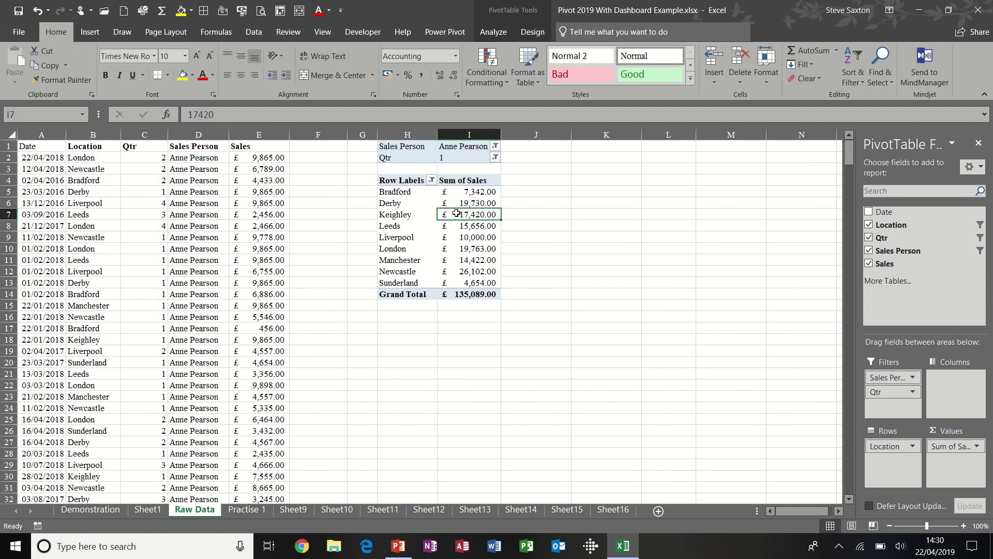
click(495, 147)
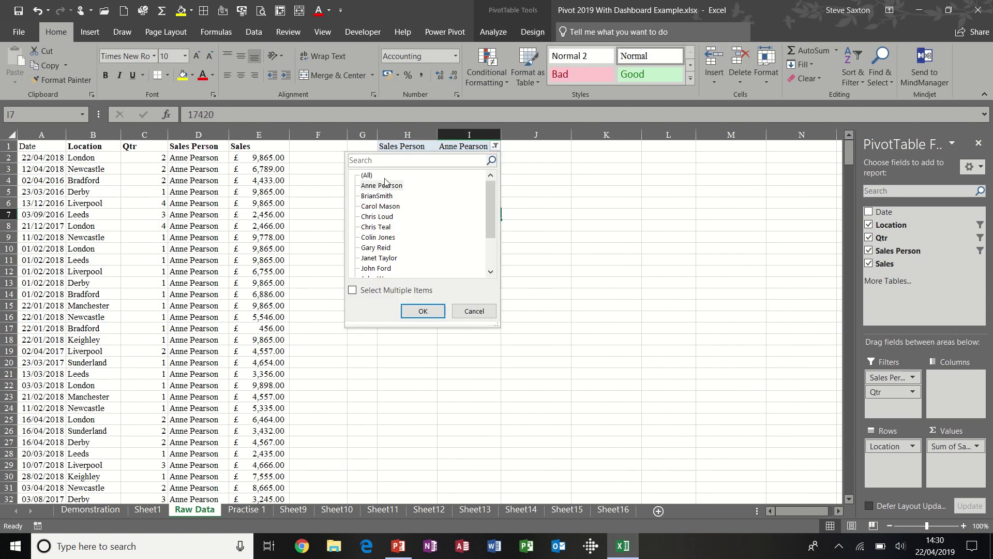
click(367, 175)
click(423, 310)
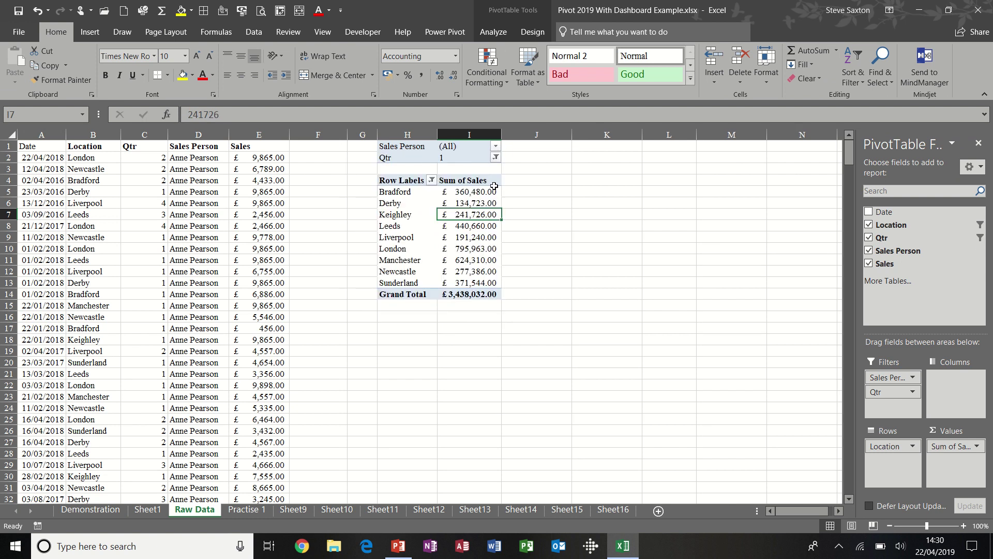
click(495, 158)
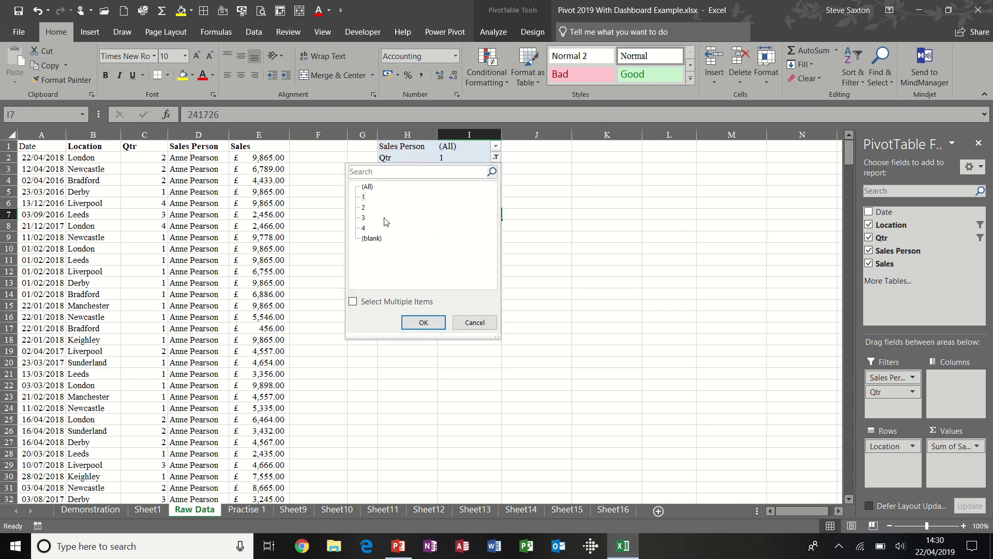
click(367, 187)
click(424, 323)
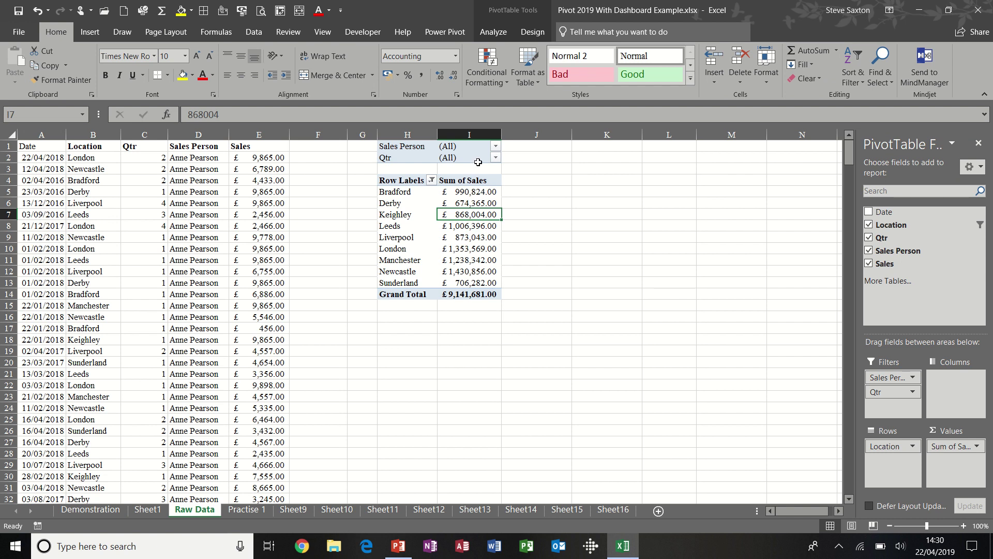
Step: Insert slicers for Sales Person and Qtr on the pivot table
click(480, 274)
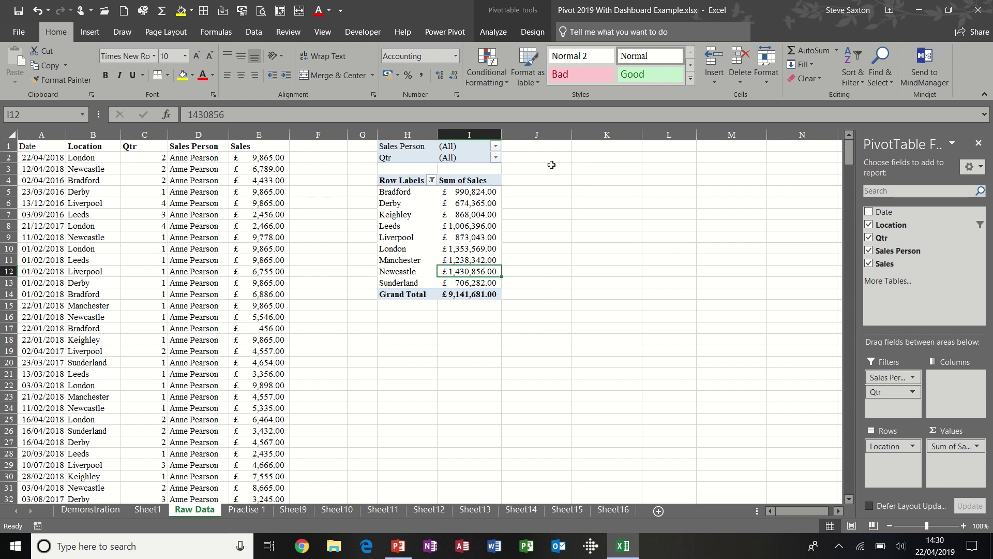
click(498, 34)
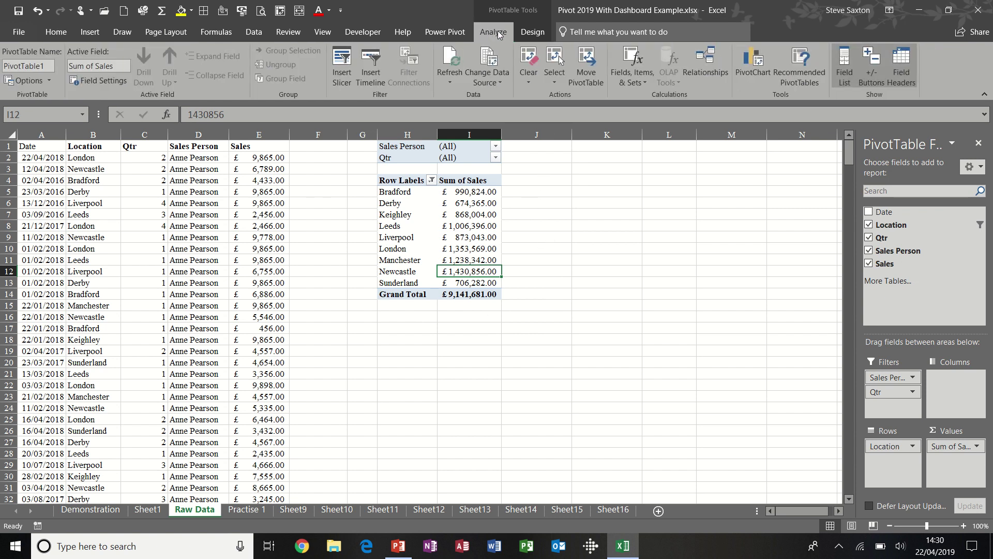
click(342, 59)
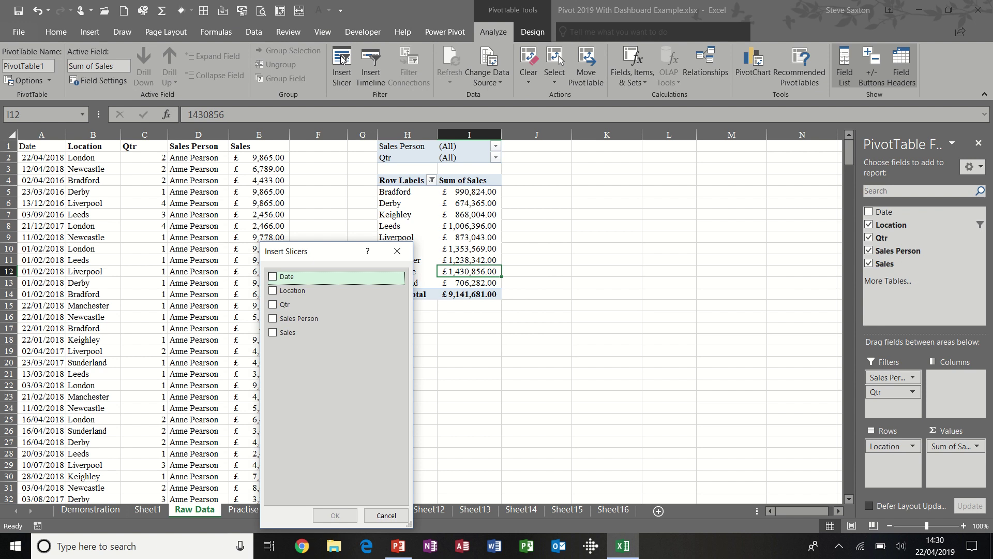
click(273, 320)
click(273, 305)
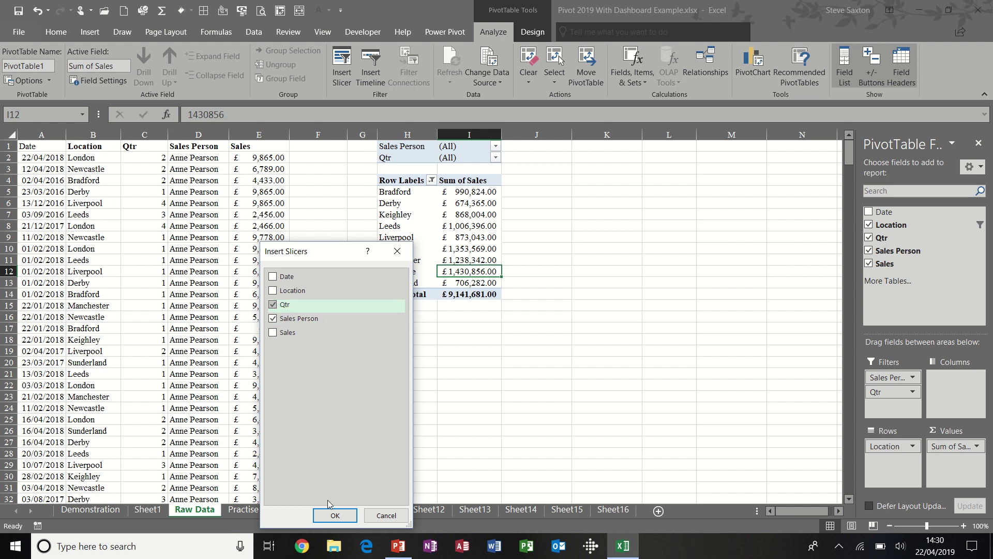
click(331, 515)
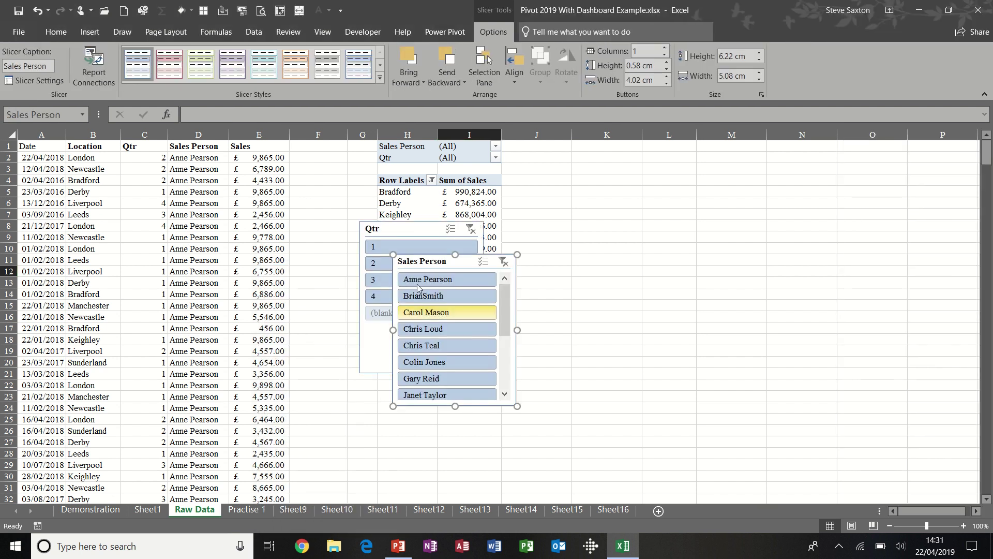
Step: Place the Sales Person and Qtr slicers on either side of the pivot table, and hide items with no data in the Qtr slicer
drag(426, 262, 536, 149)
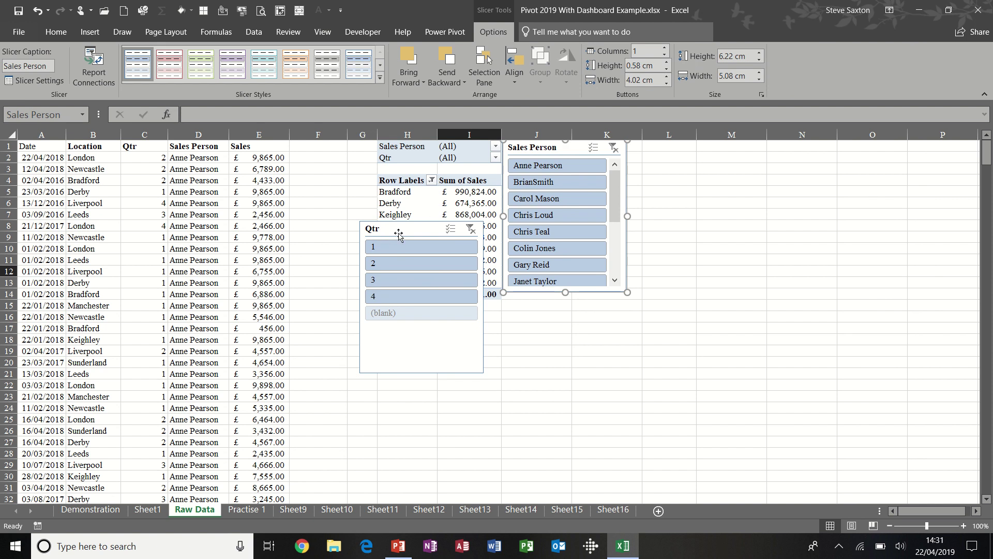
drag(398, 233, 292, 146)
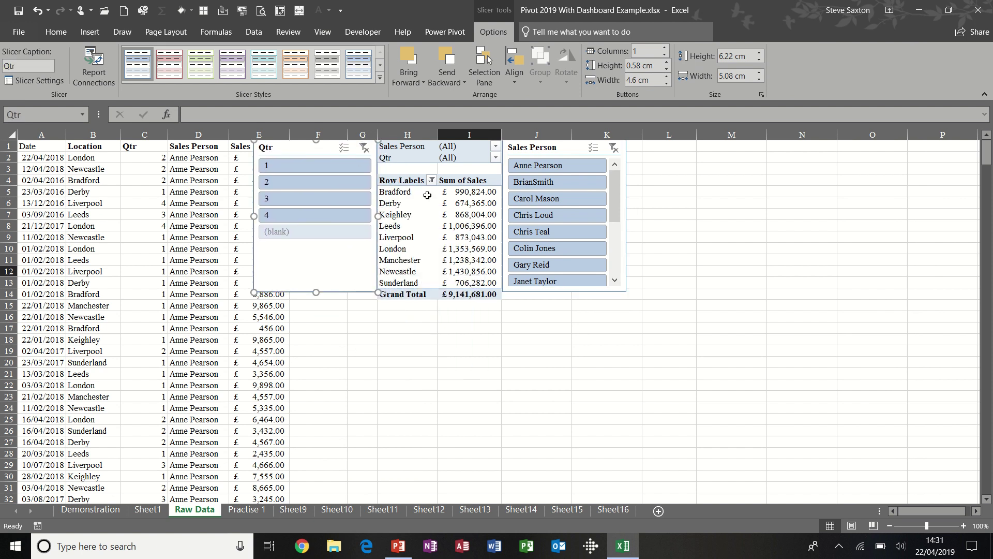
right_click(327, 259)
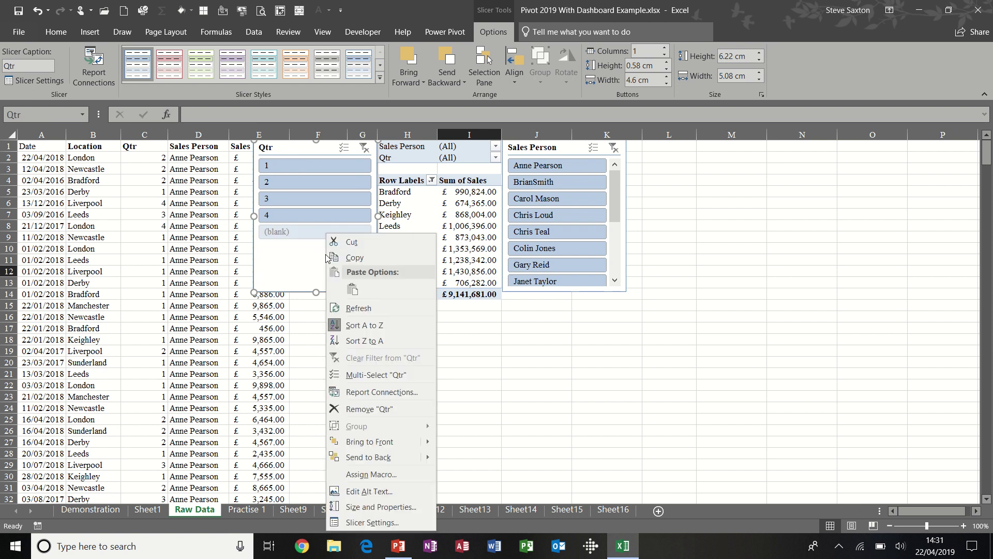
click(378, 525)
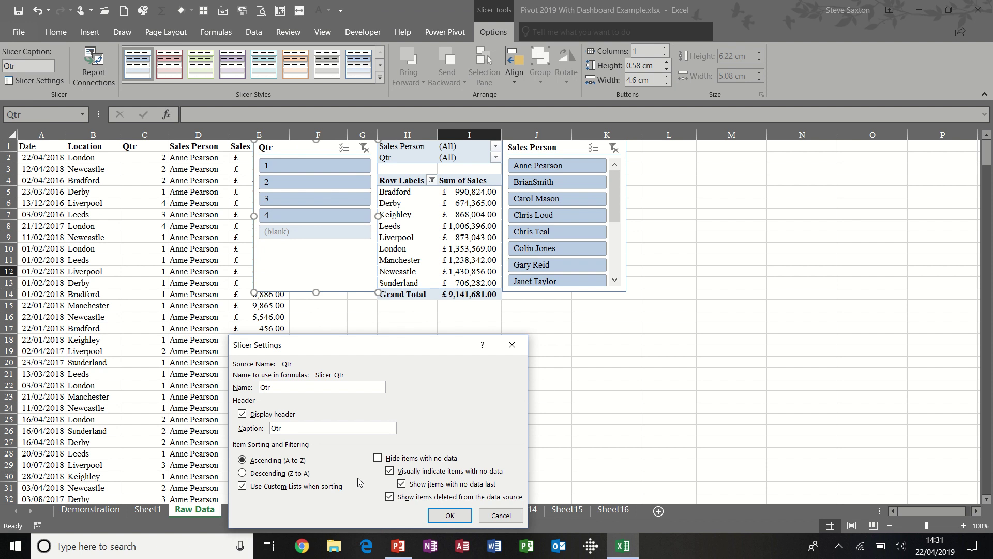
click(379, 459)
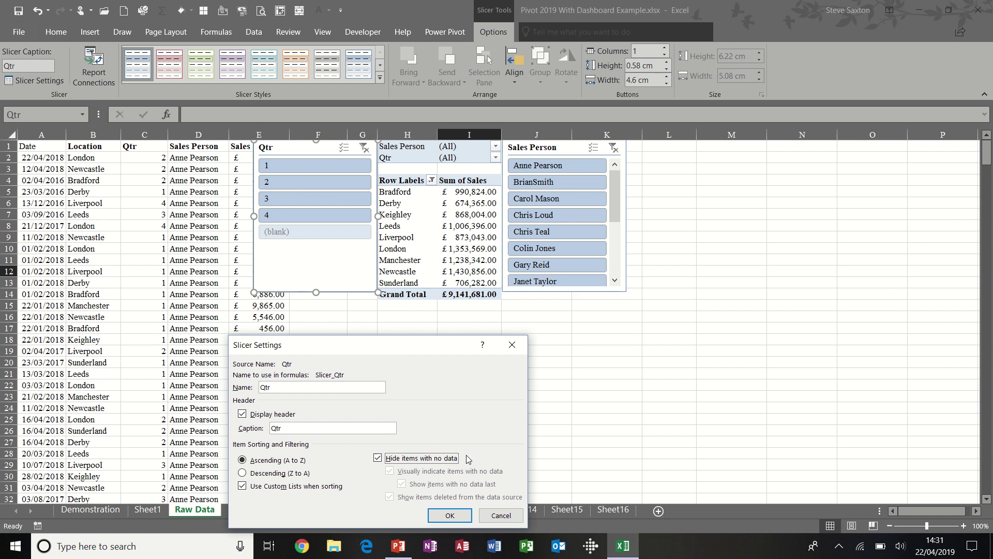
click(444, 516)
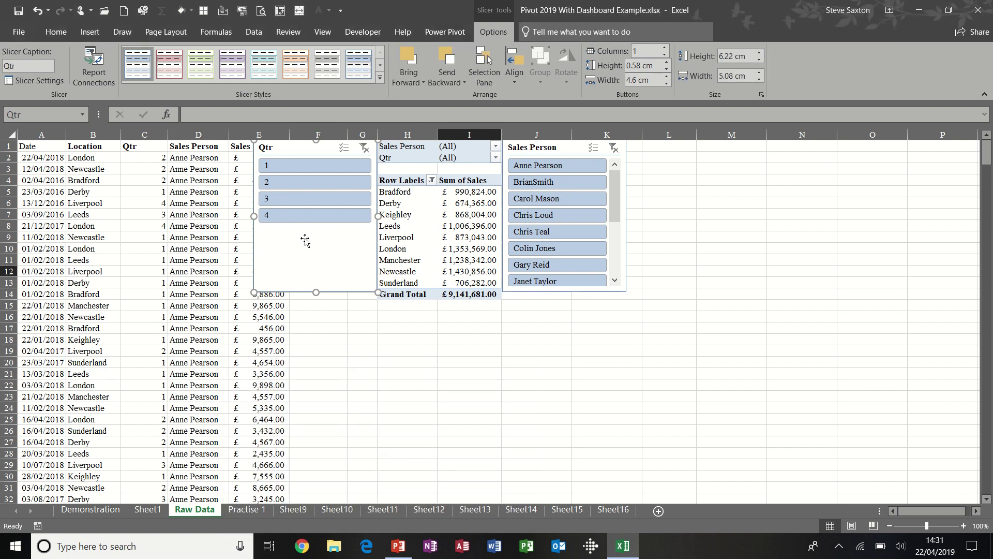
Step: Filter the pivot table with the slicers to Qtr 1 and the first, third and fifth listed salespeople
click(421, 219)
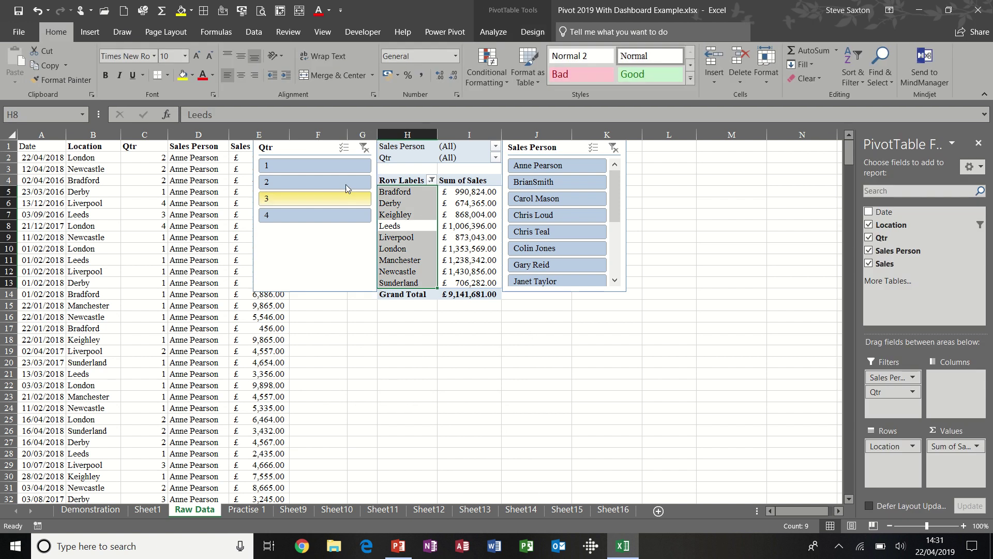
click(320, 165)
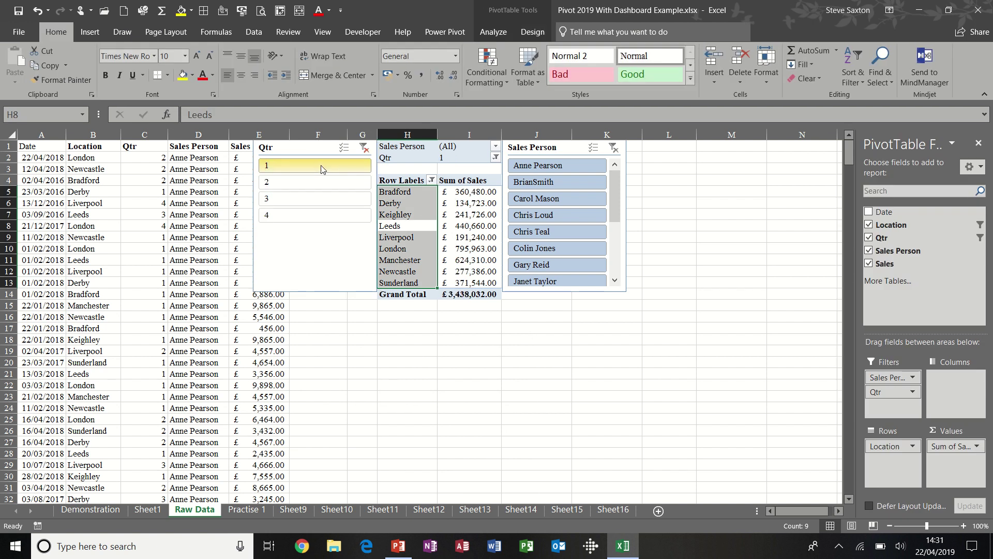
click(548, 166)
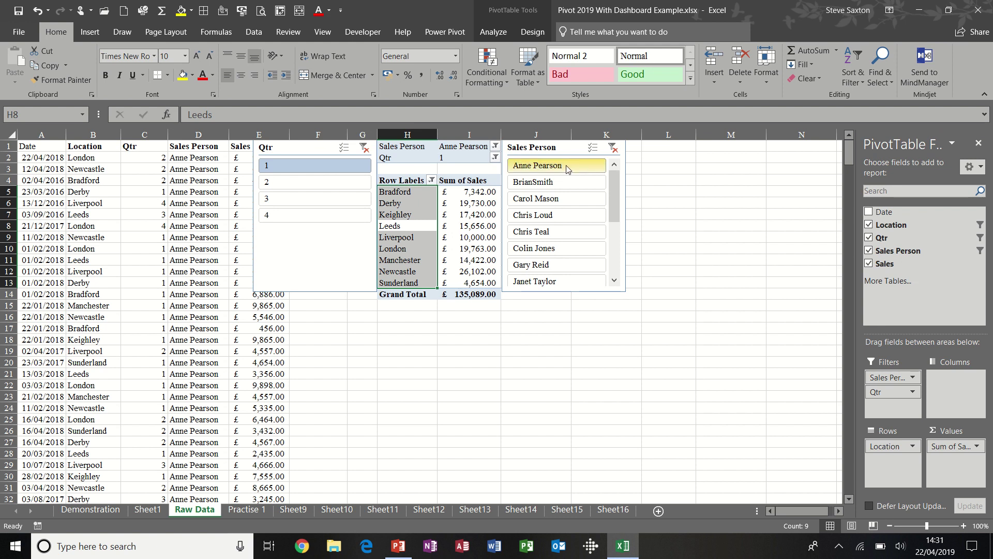
ctrl+click(558, 202)
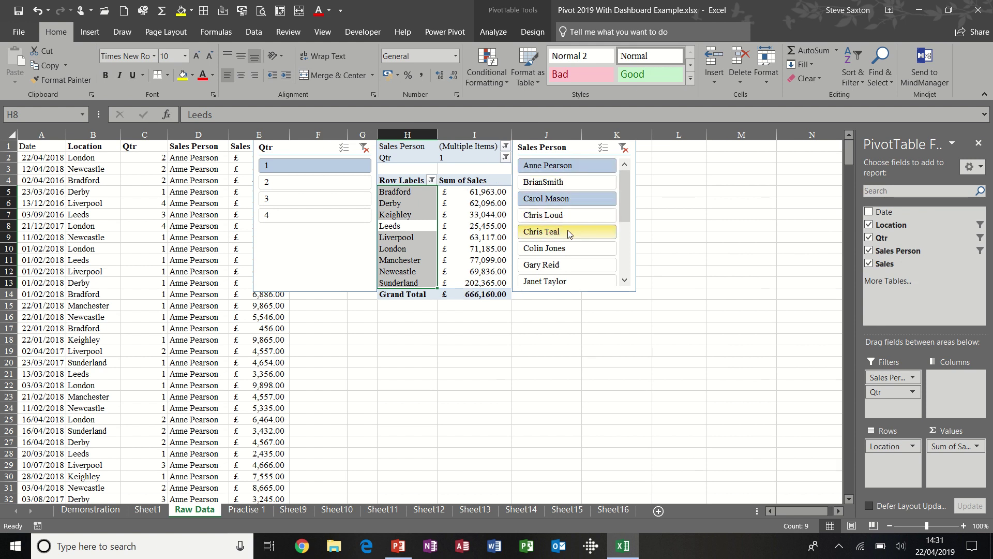
ctrl+click(568, 232)
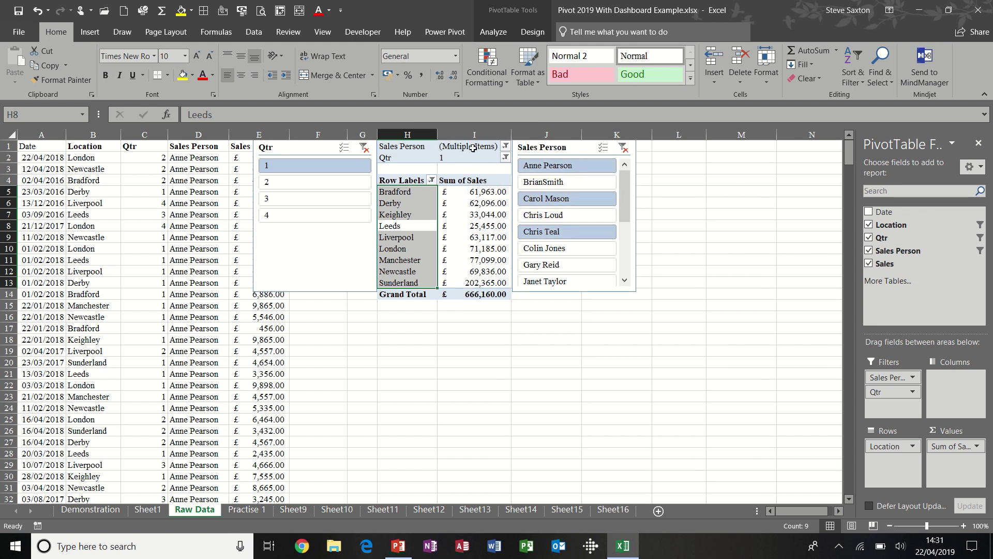
Step: Review the selected items in the pivot table's Sales Person filter, and clear the filters of both slicers
click(505, 148)
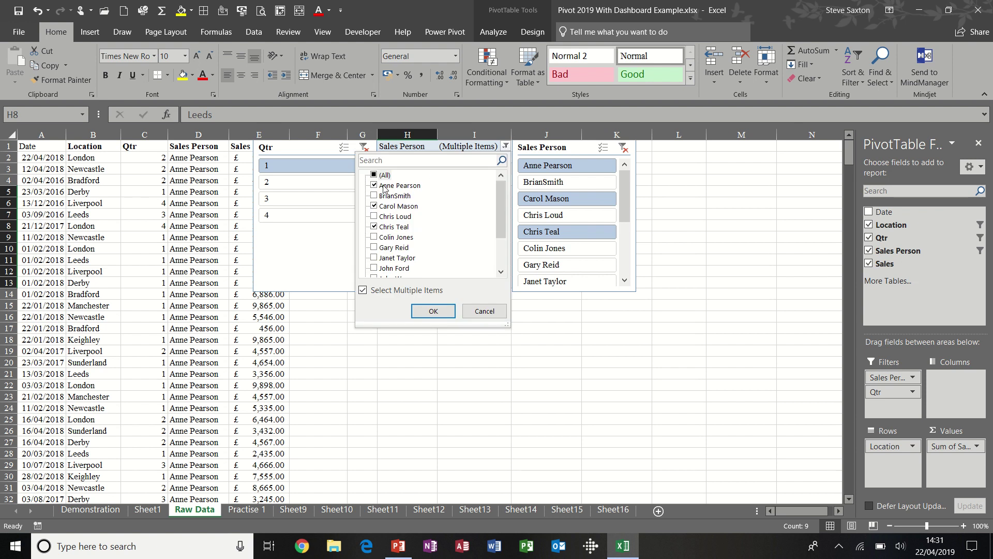
click(485, 311)
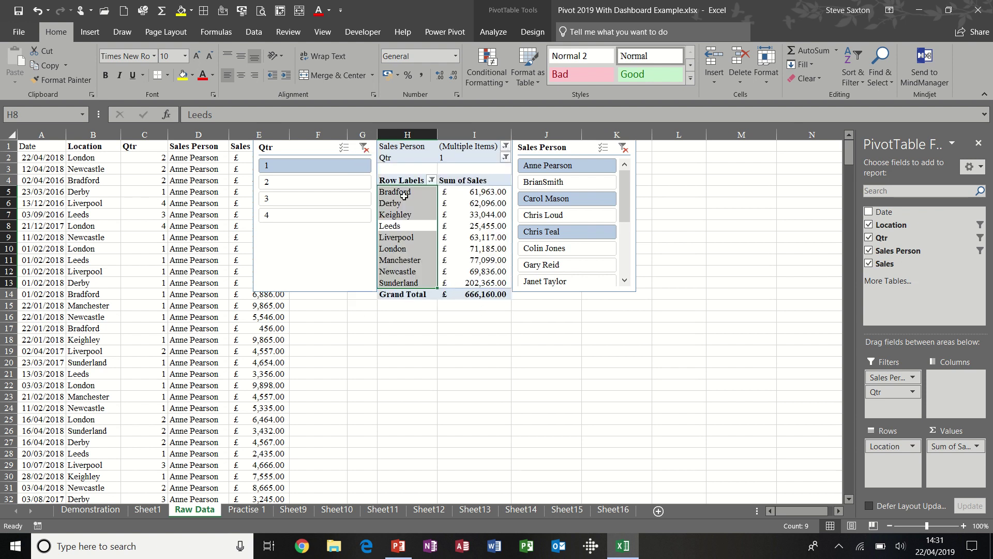
click(364, 148)
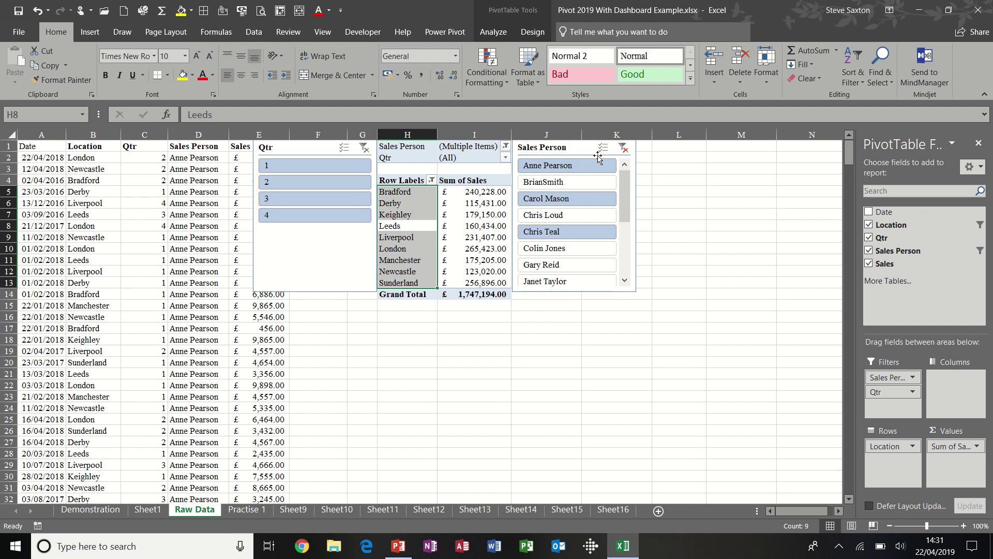
click(624, 148)
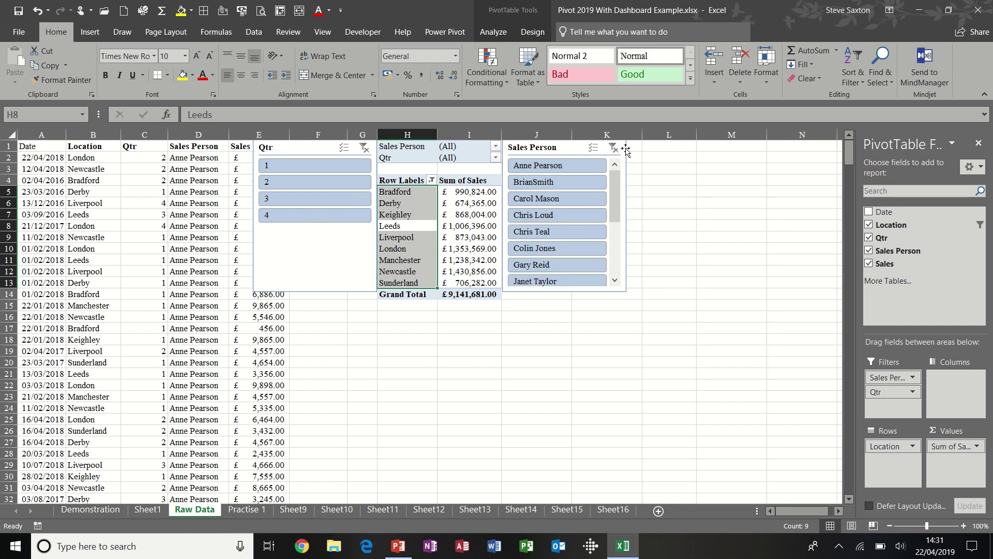
Step: Insert a column PivotChart from the pivot table and place it just below the table on the sheet
click(455, 204)
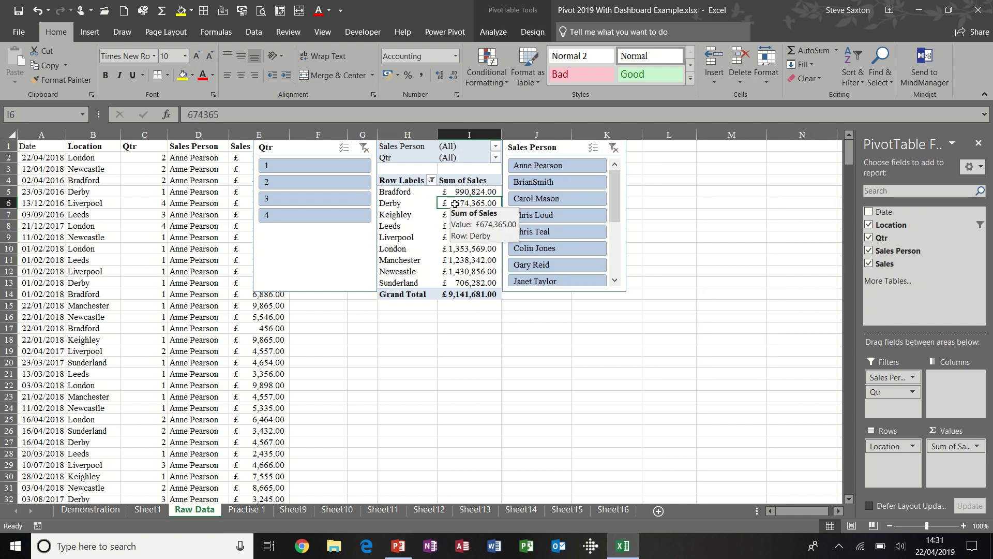
mouse_move(441, 217)
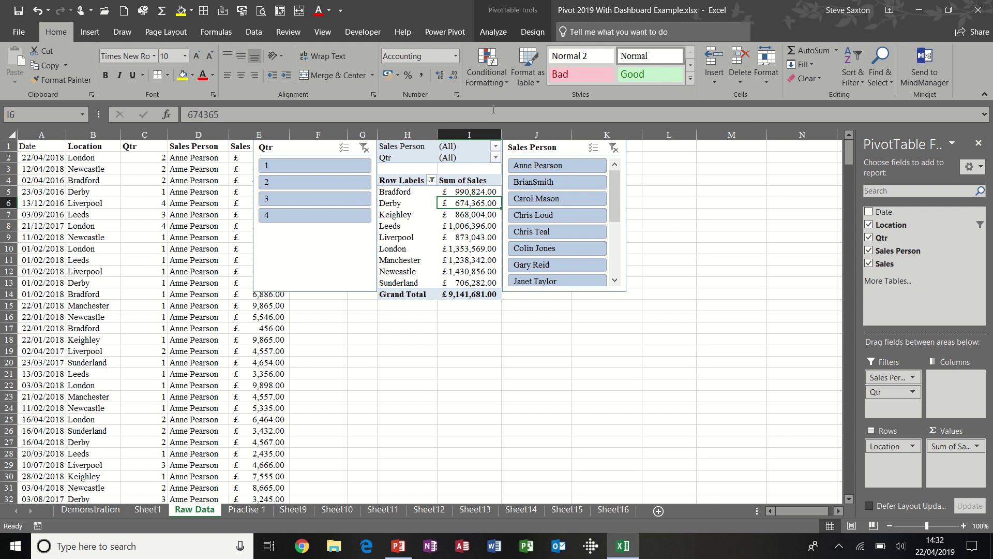
click(493, 32)
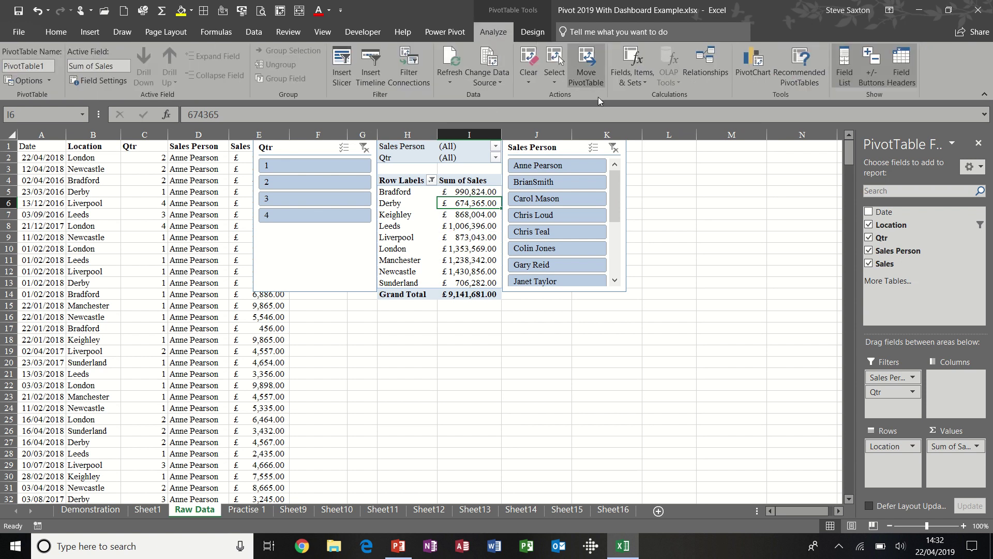
click(750, 62)
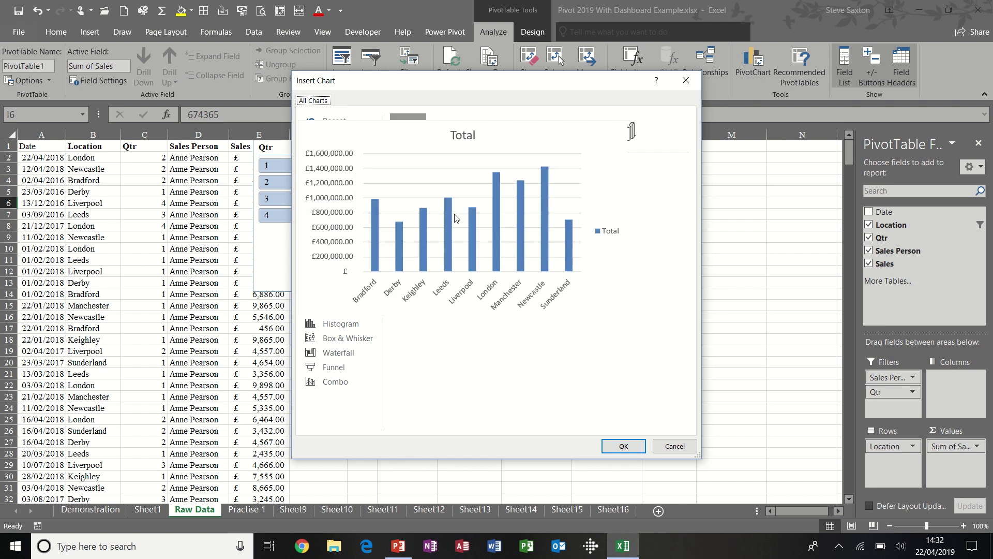
double_click(457, 218)
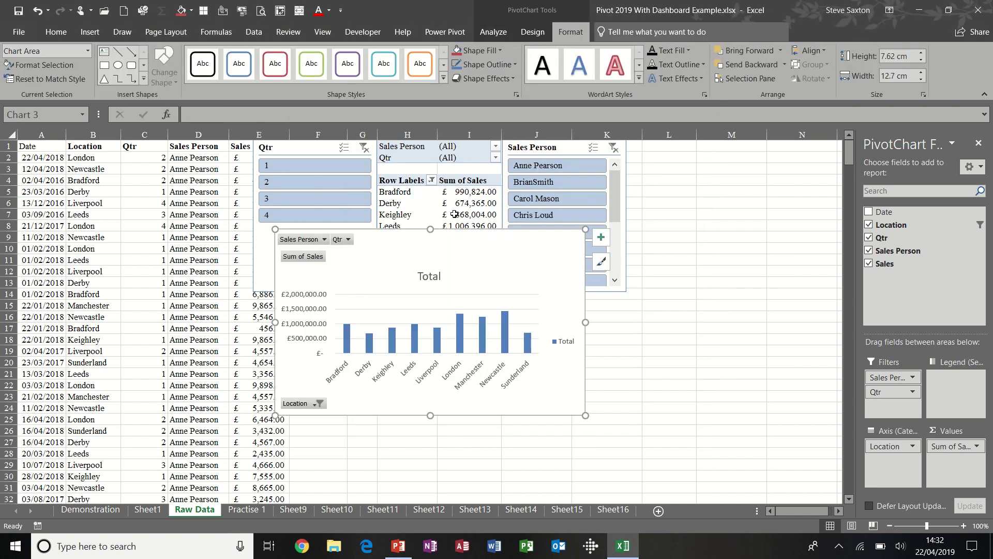
drag(470, 237, 461, 303)
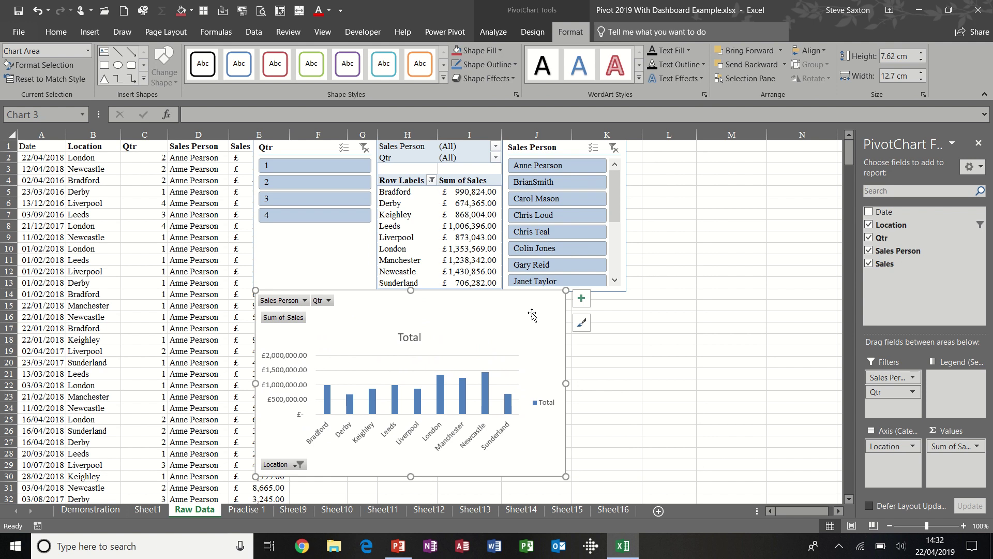
Step: Move the PivotChart to a new sheet named Chart1
right_click(532, 313)
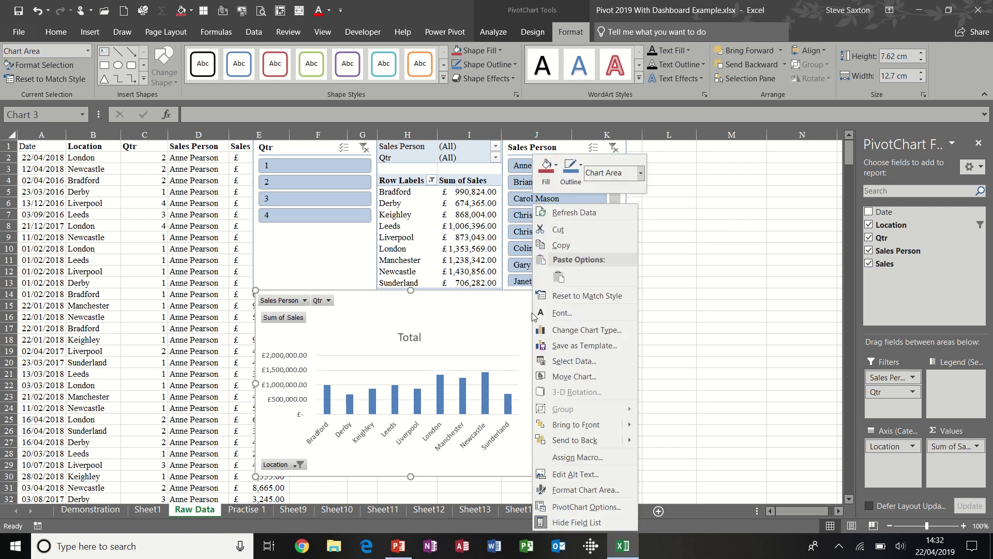
click(558, 375)
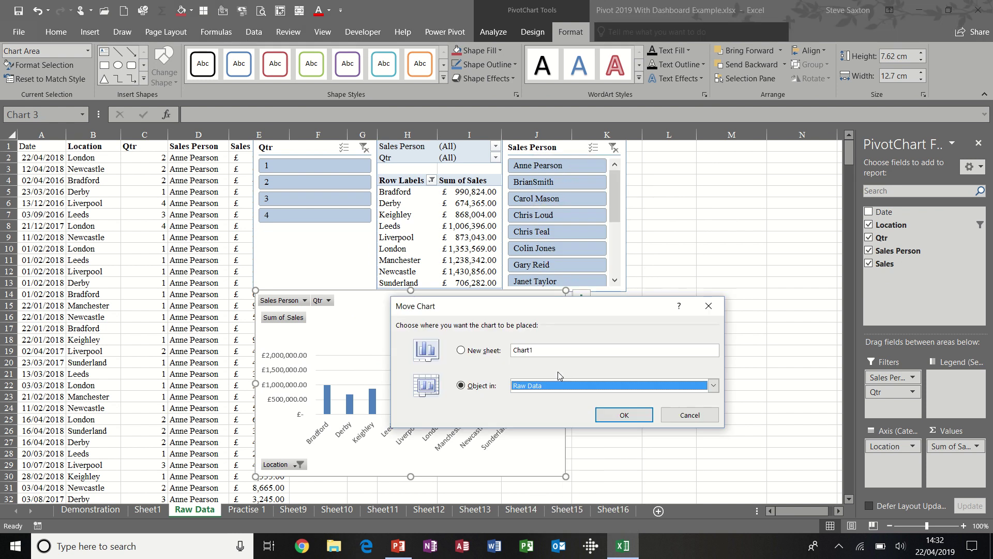
click(461, 350)
click(613, 415)
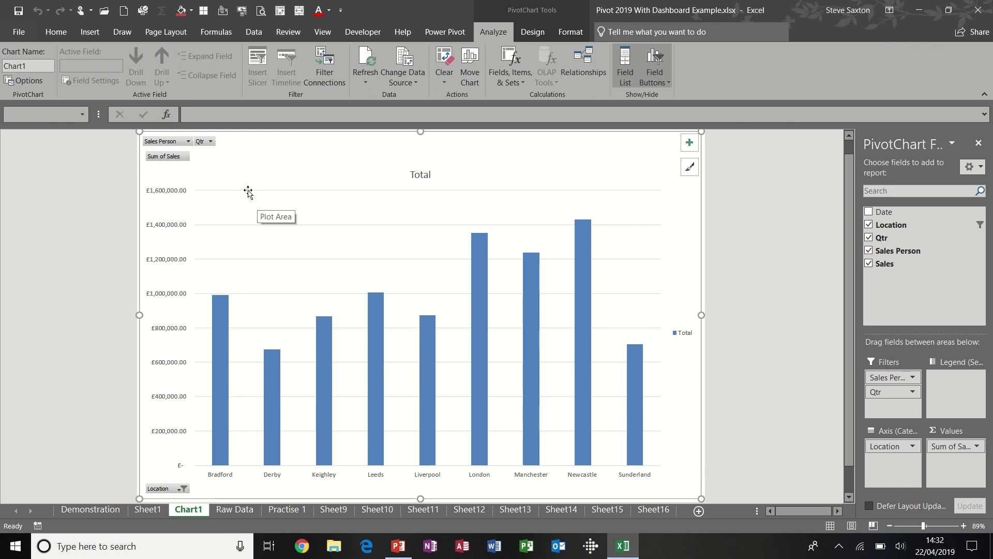
Step: Filter the PivotChart on Chart1 to the first listed salesperson only
click(188, 142)
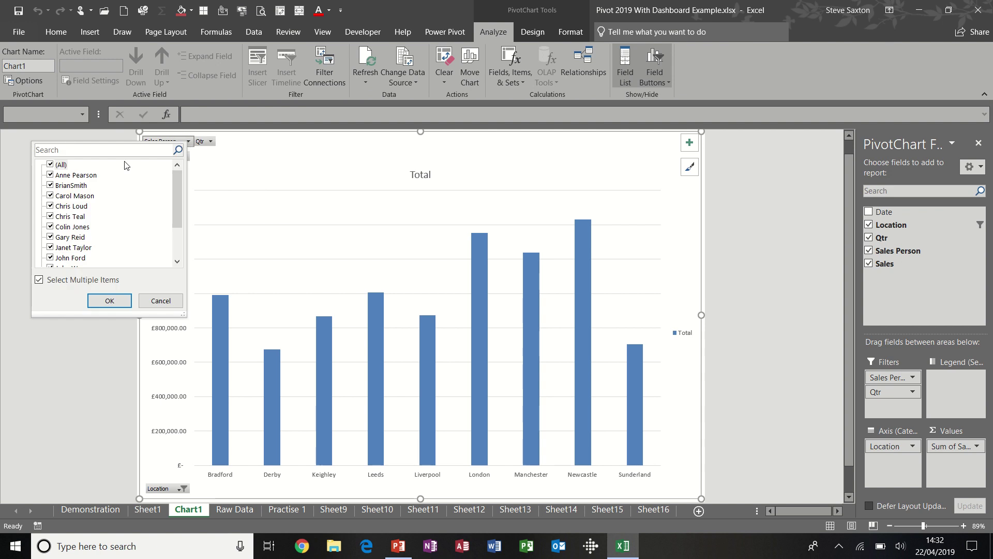
click(50, 165)
click(51, 176)
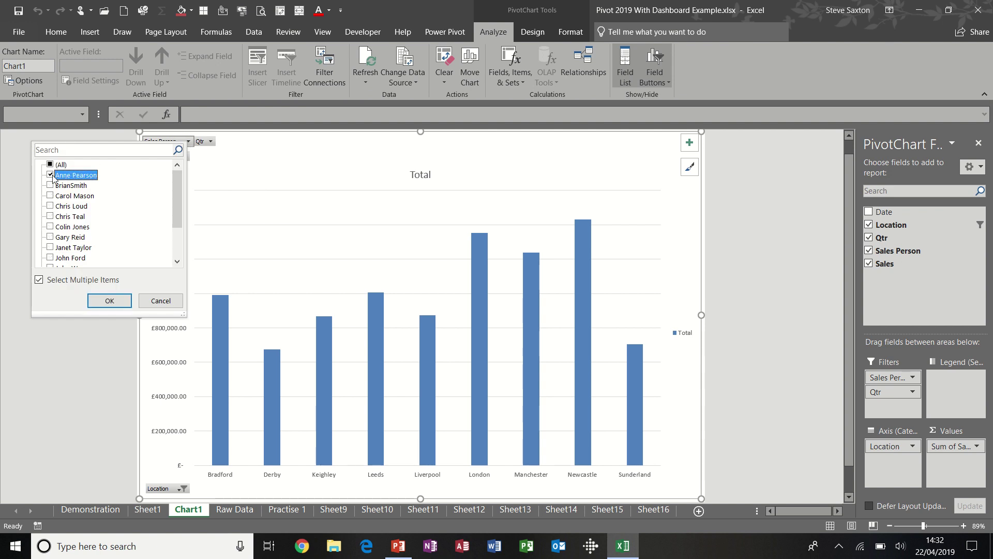
click(103, 299)
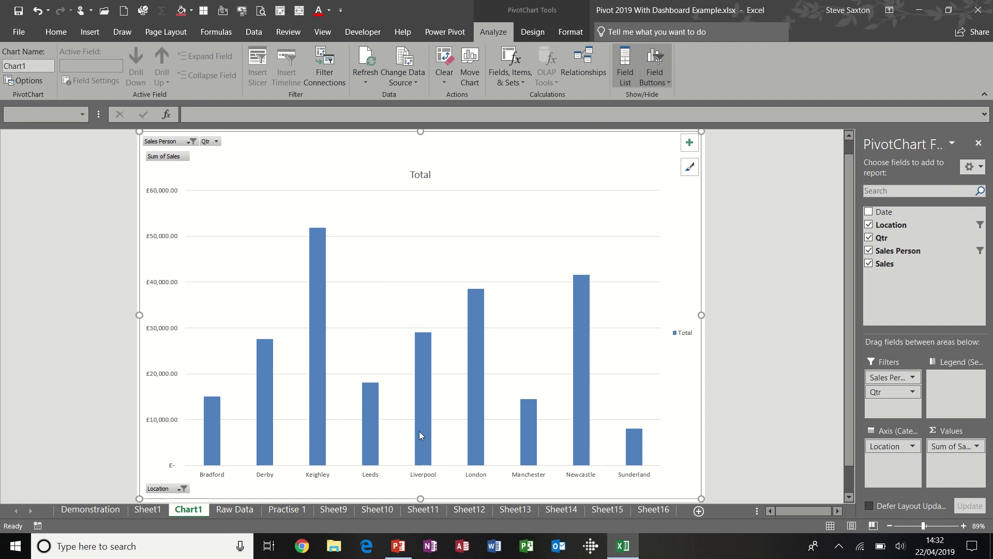
Step: Reset the pivot table's Sales Person filter to (All) on the Raw Data sheet, and check the PivotChart on Chart1
click(235, 510)
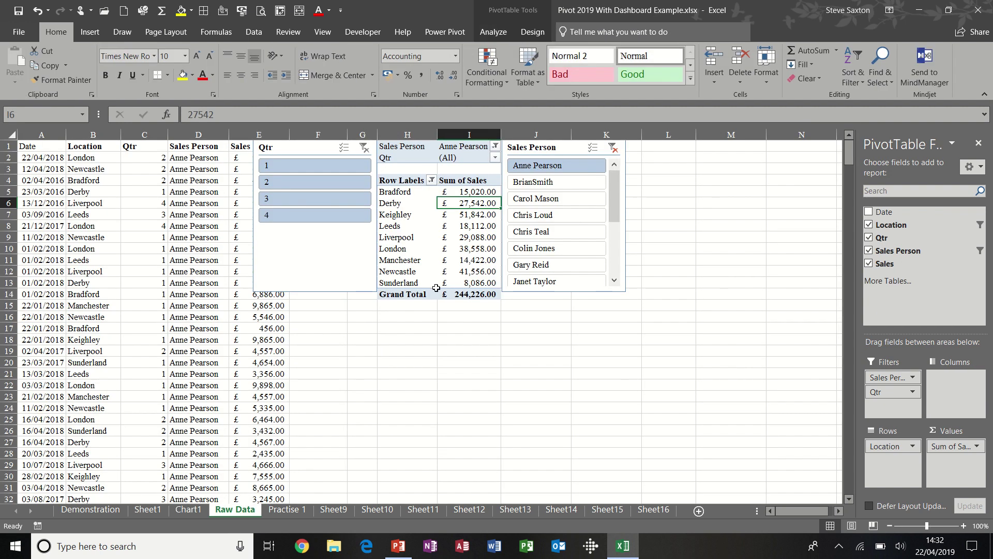
click(496, 147)
click(373, 175)
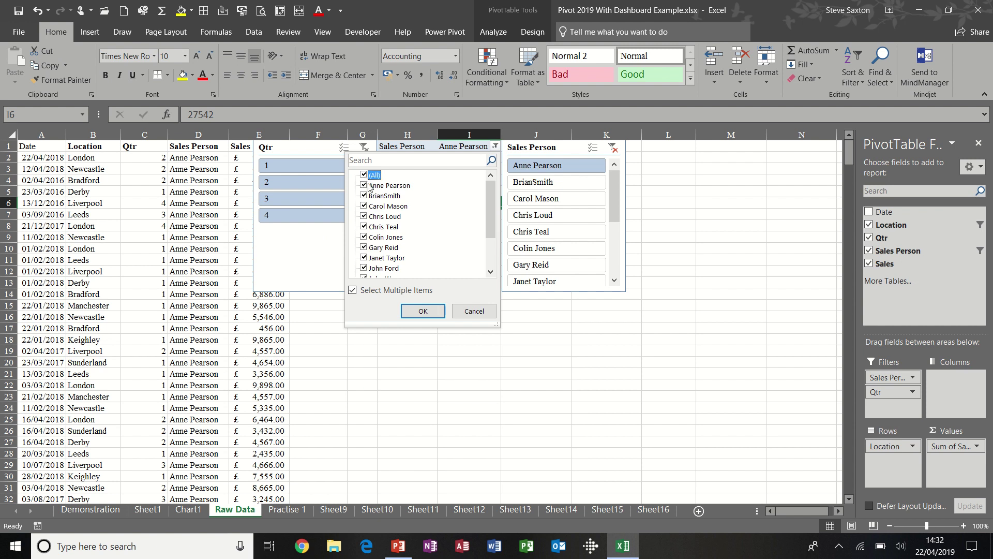
click(424, 312)
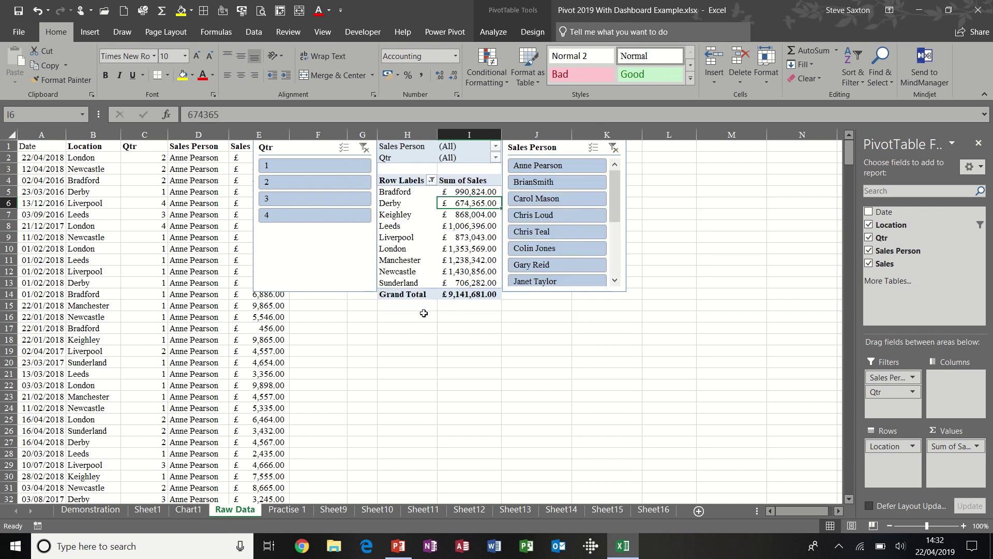
click(468, 239)
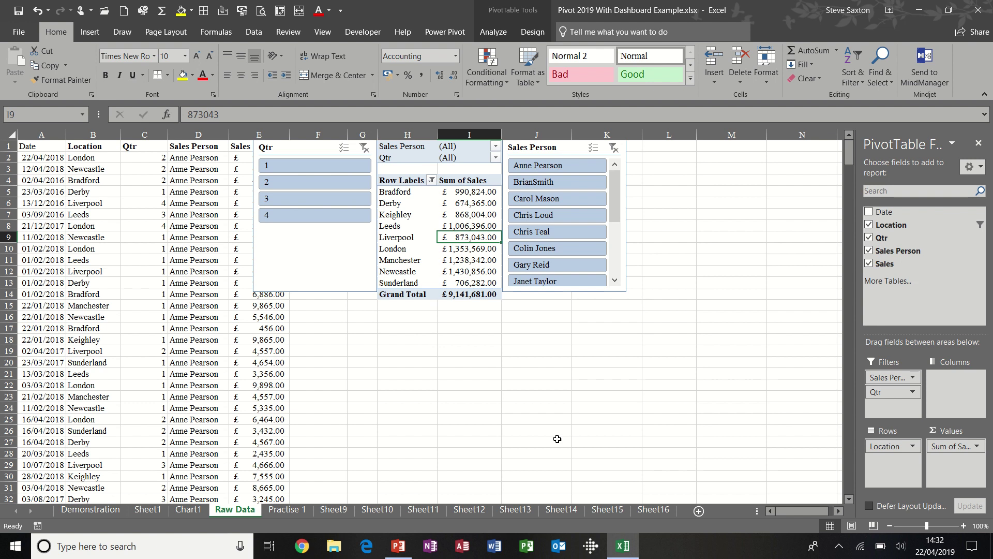
click(188, 509)
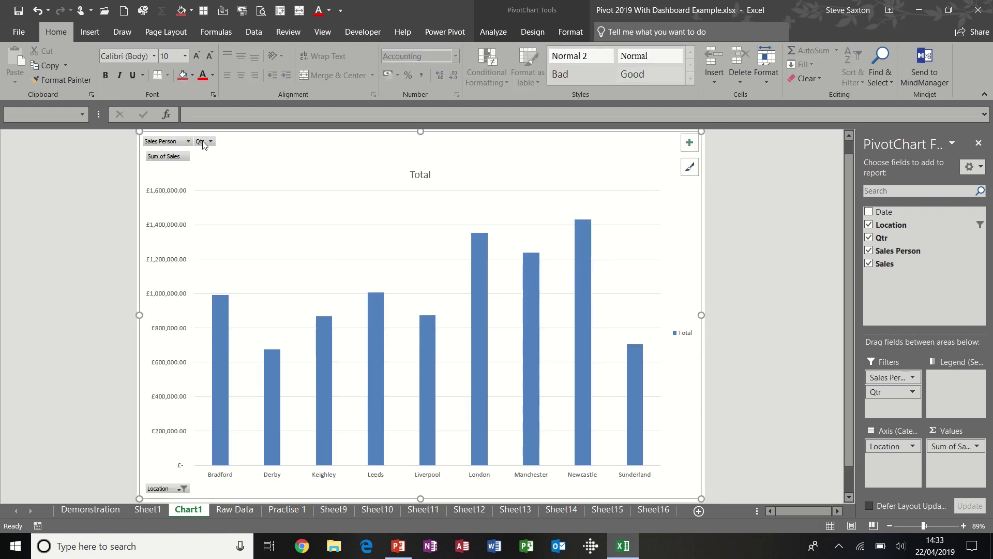
Step: Insert a Date timeline for the Raw Data pivot table and place it just below the table, widened to 18.54 cm
click(239, 511)
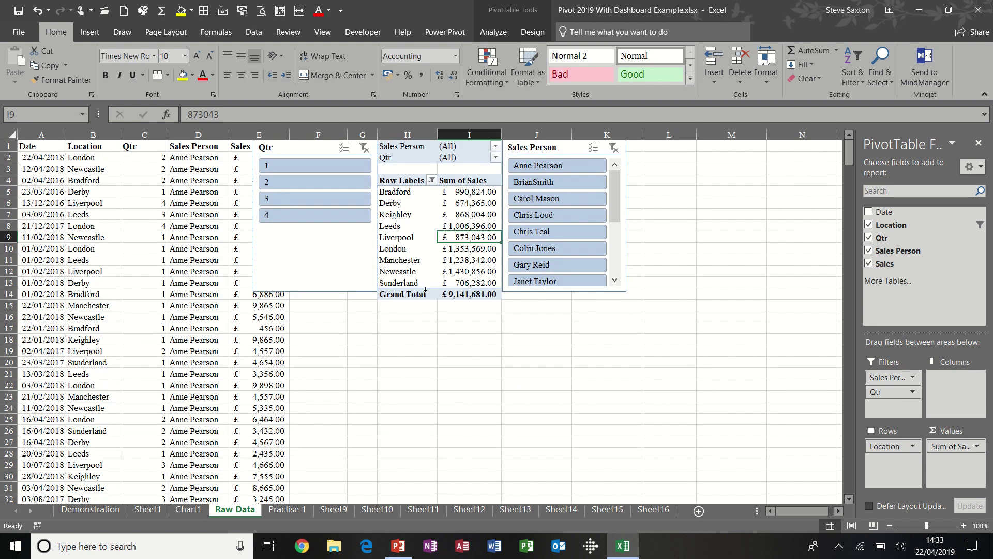
click(495, 32)
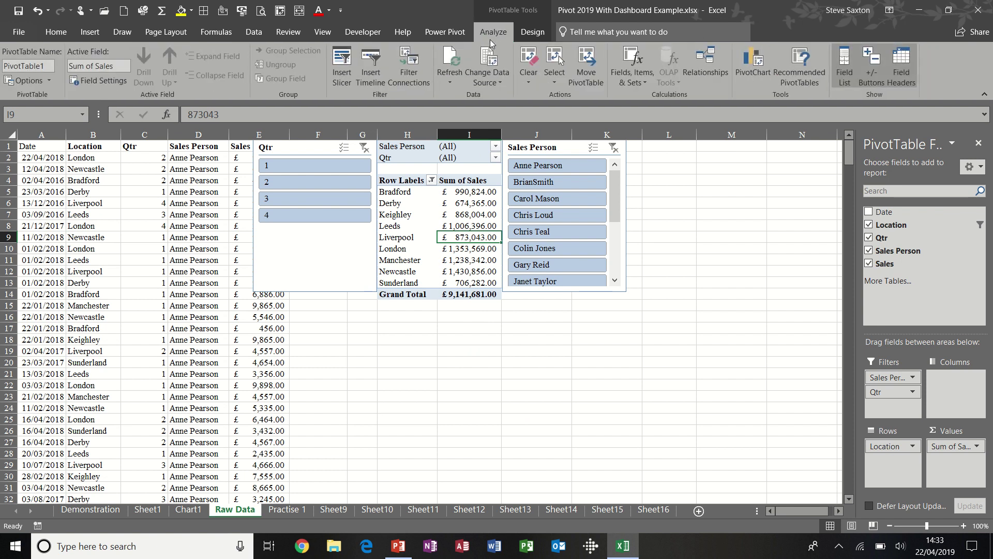
click(371, 64)
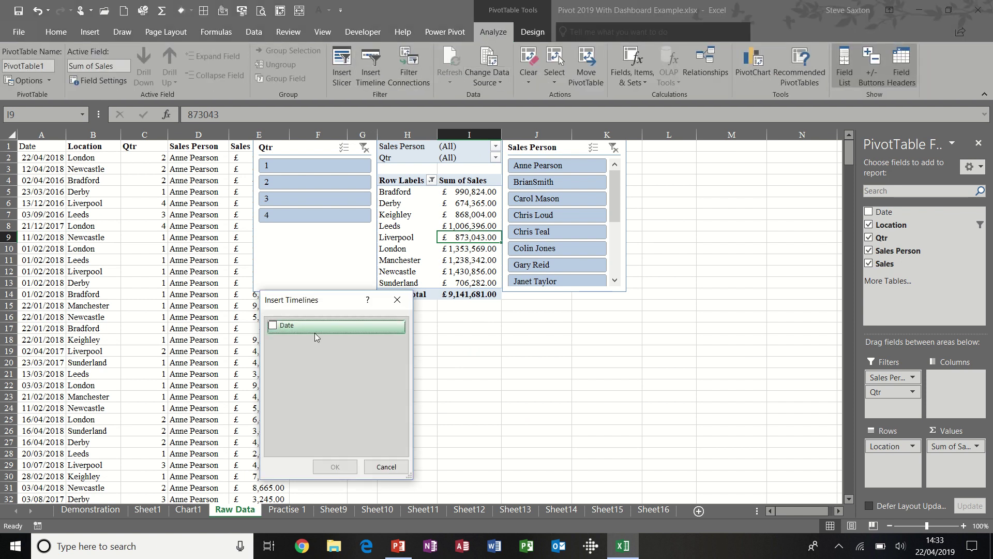
click(284, 327)
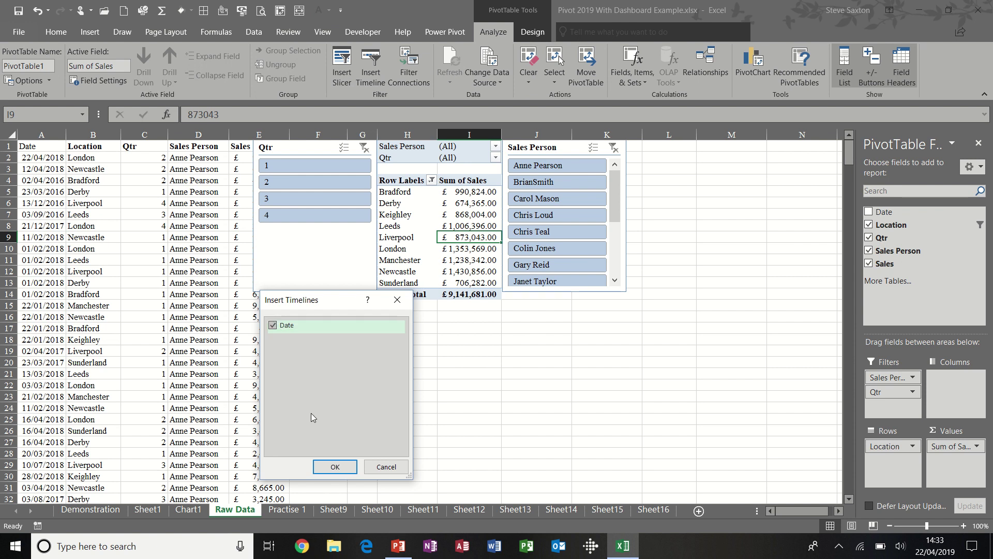
click(336, 467)
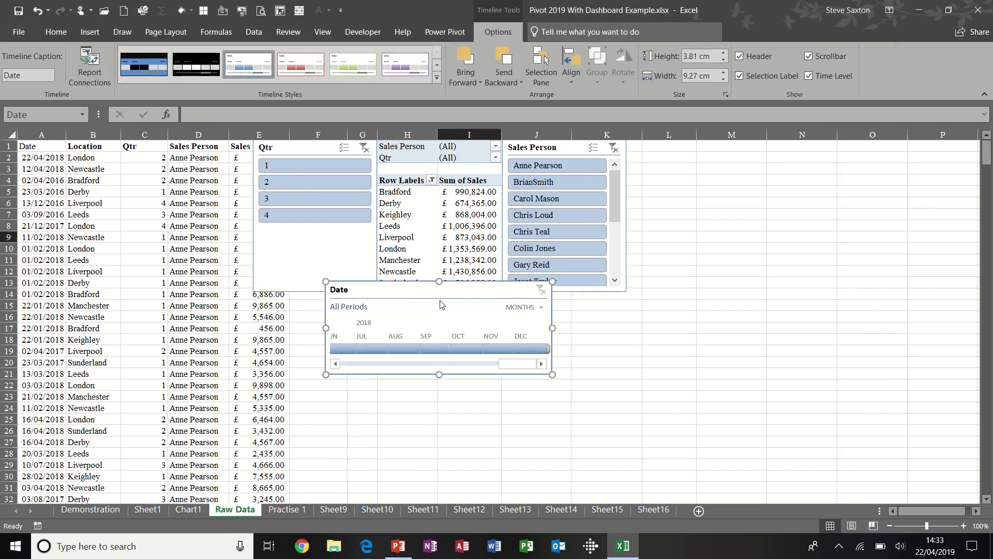
drag(450, 292, 417, 316)
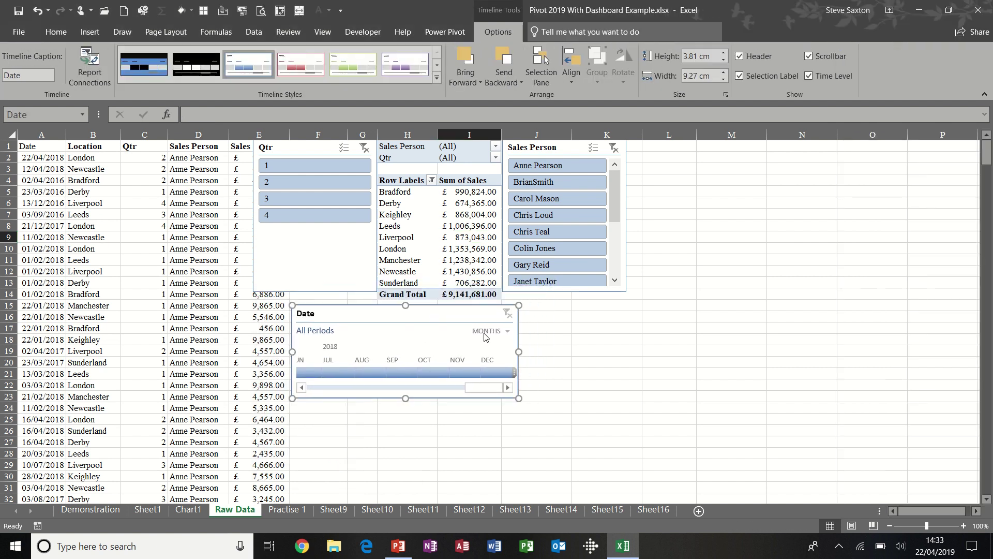
drag(518, 351, 745, 352)
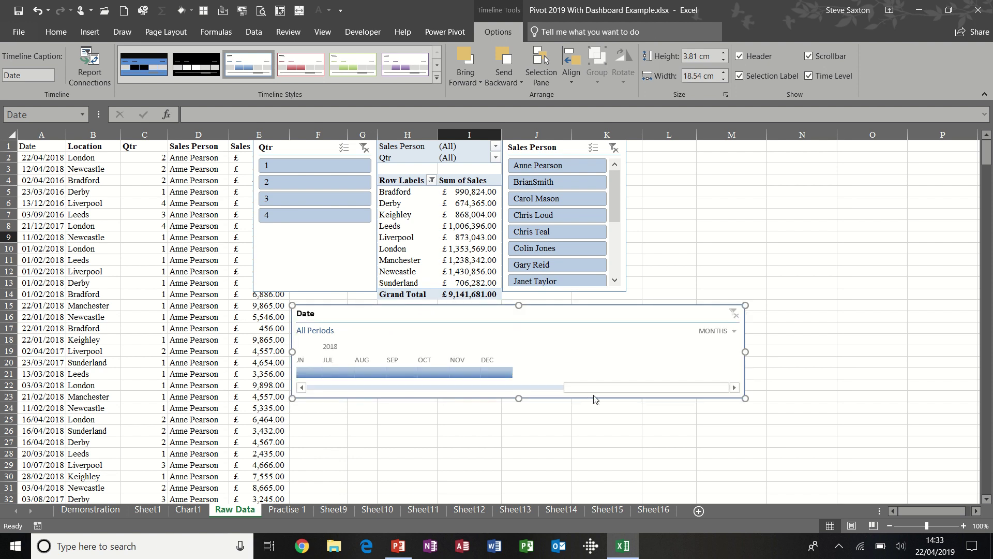
Step: Filter the pivot table with the Date timeline to the period Sep 2016 - Apr 2017
drag(644, 387, 445, 406)
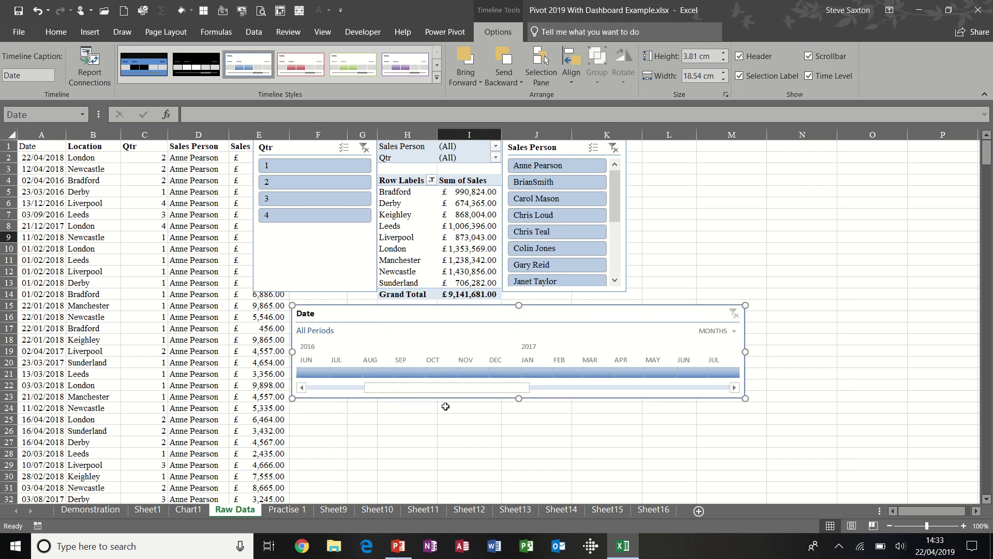
click(500, 373)
drag(521, 373, 643, 373)
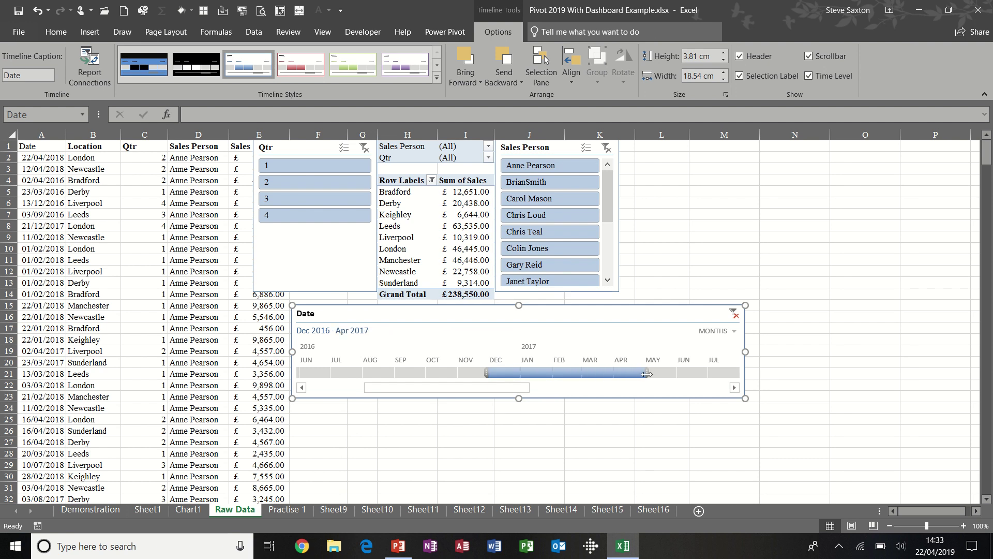
drag(486, 373, 391, 373)
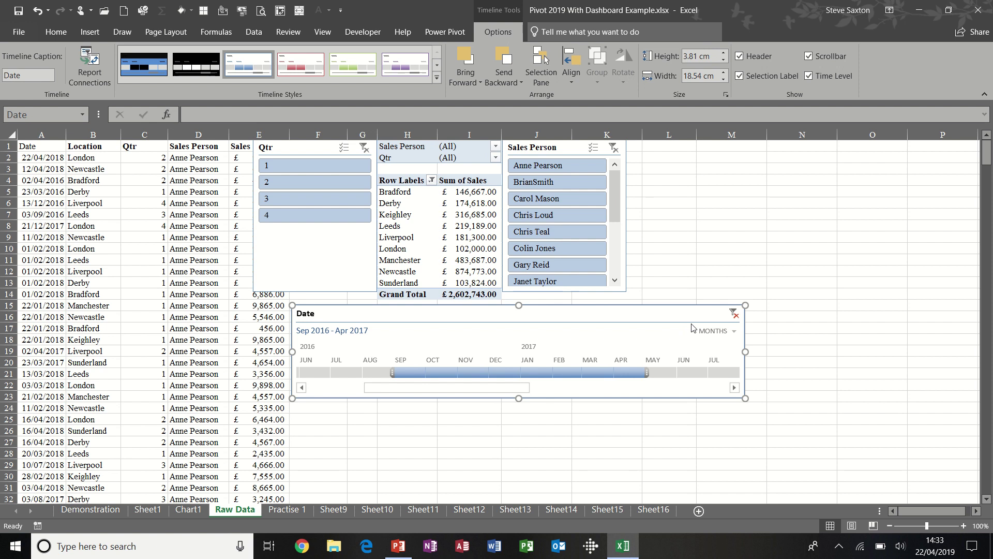
Step: Clear the timeline's date filter and shift the timeline slightly left beneath the pivot table
click(735, 314)
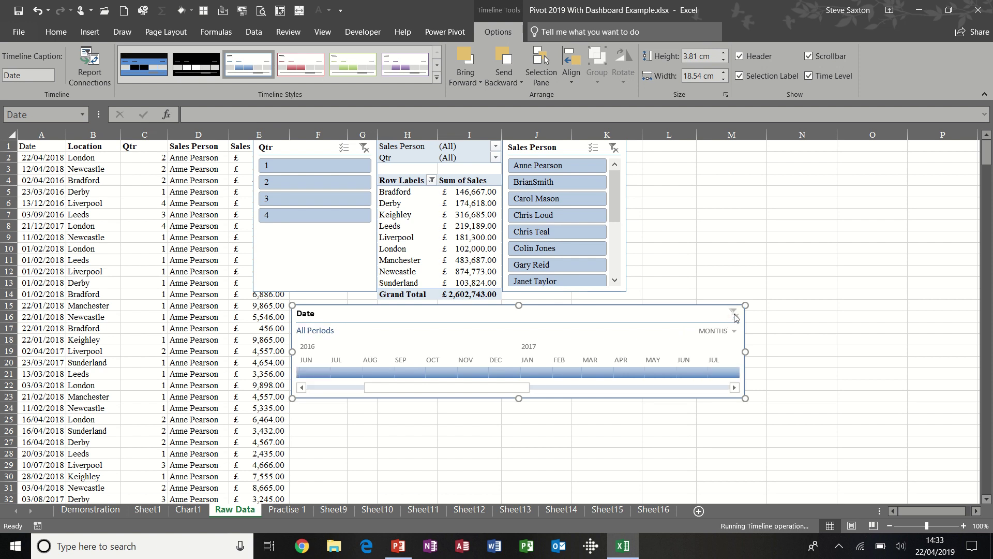
drag(628, 310, 609, 309)
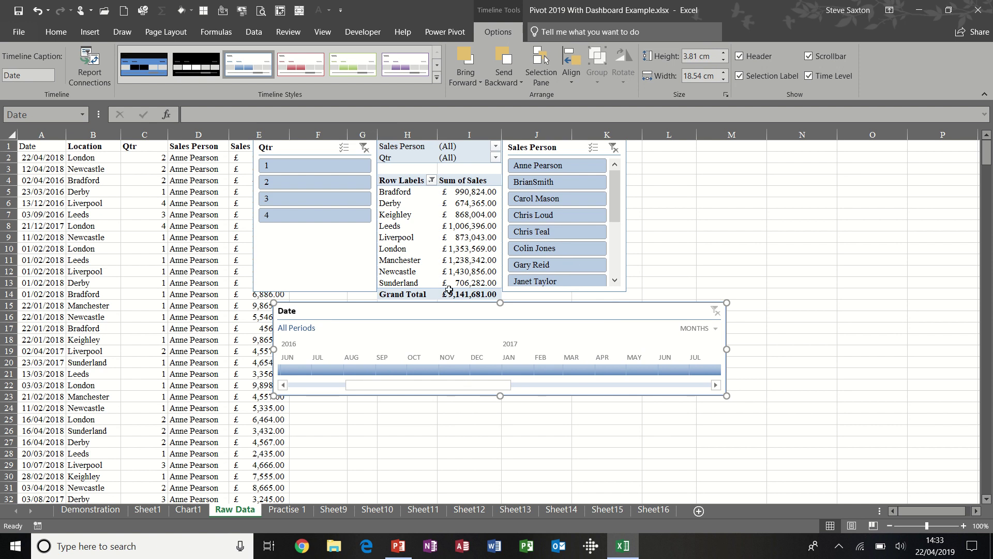
Step: Hide and redisplay the PivotTable Field List, first by leaving and re-entering the pivot table, and with the Field List toggle
click(458, 235)
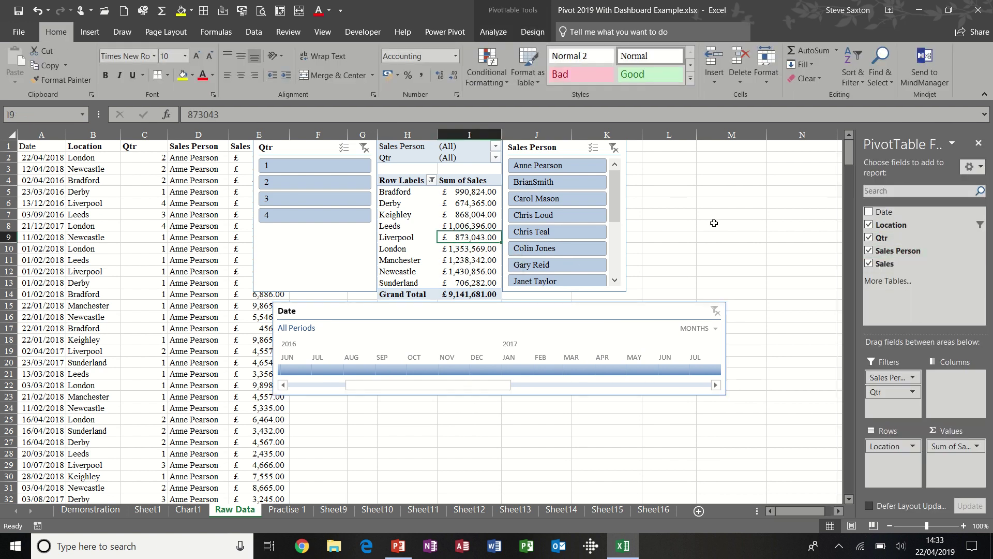
click(695, 222)
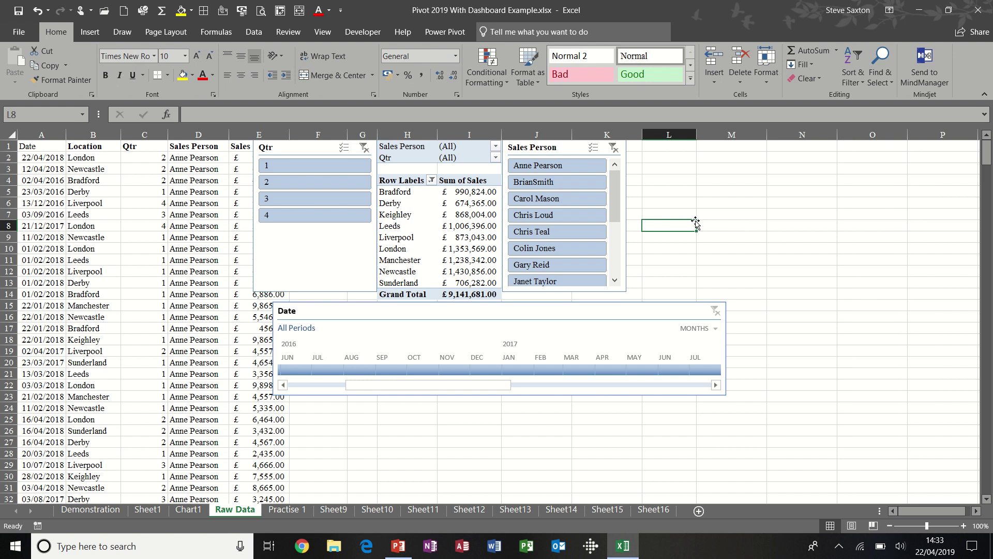
click(474, 222)
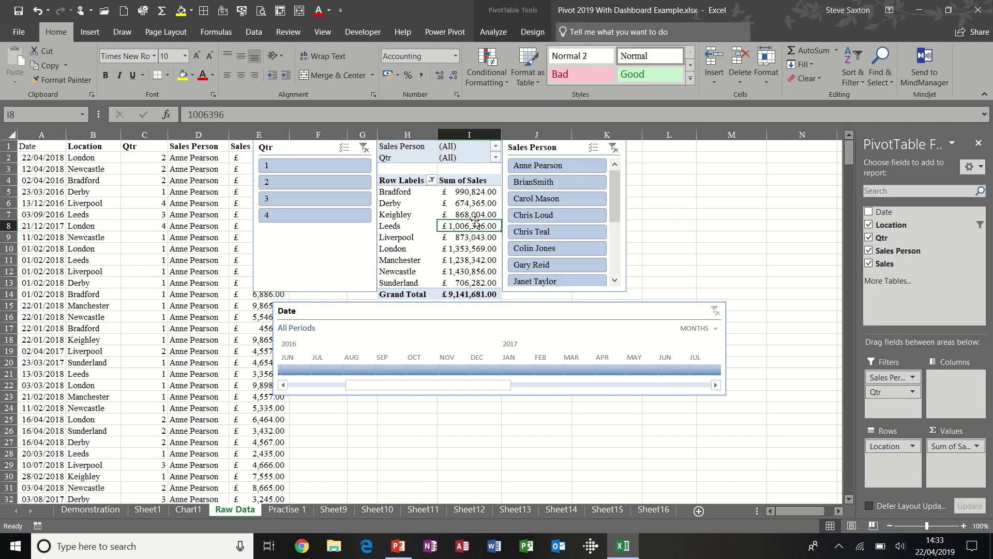
click(509, 37)
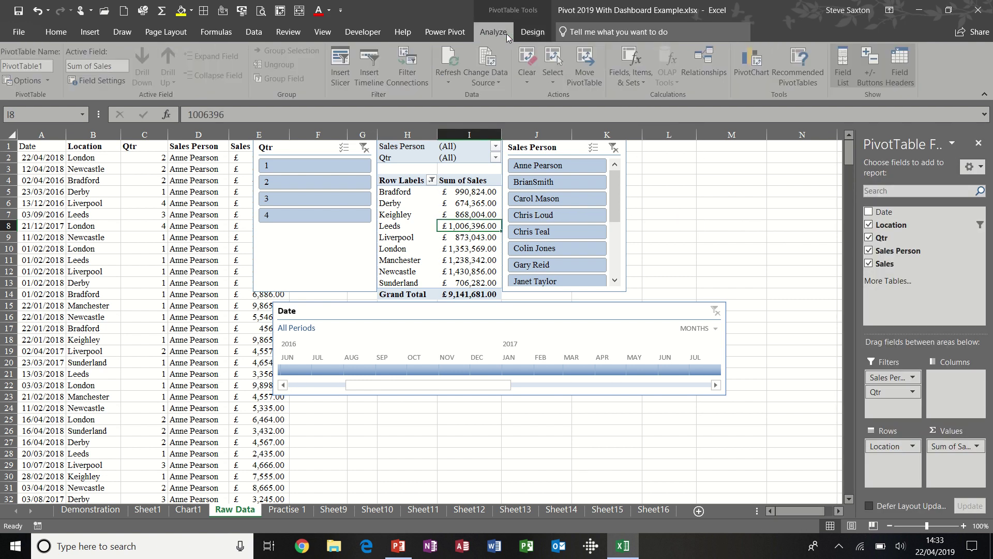
click(839, 59)
click(841, 61)
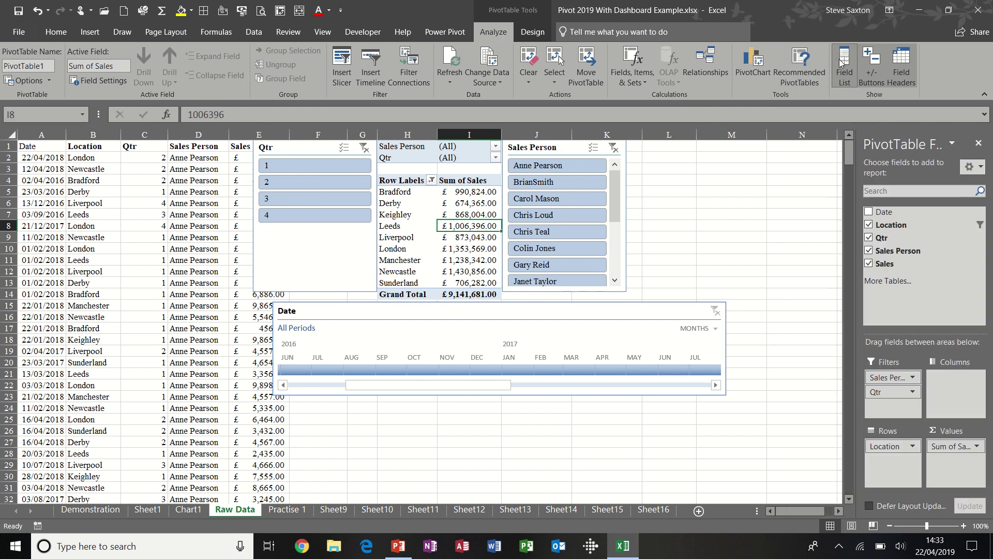
click(841, 60)
click(841, 61)
Step: Create a pivot table from the Practise 1 data A1:D25, placed on the same existing worksheet at cell F3
click(288, 509)
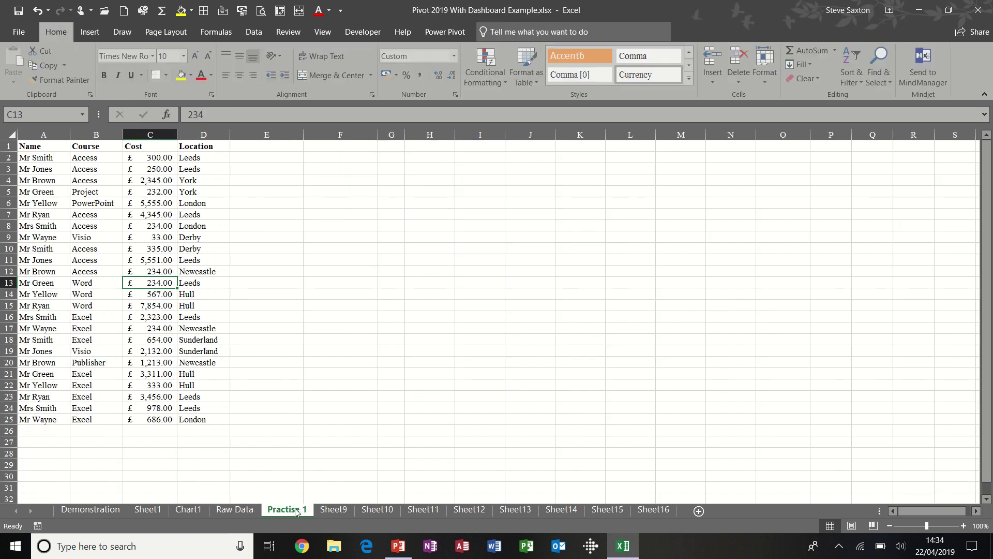
click(143, 234)
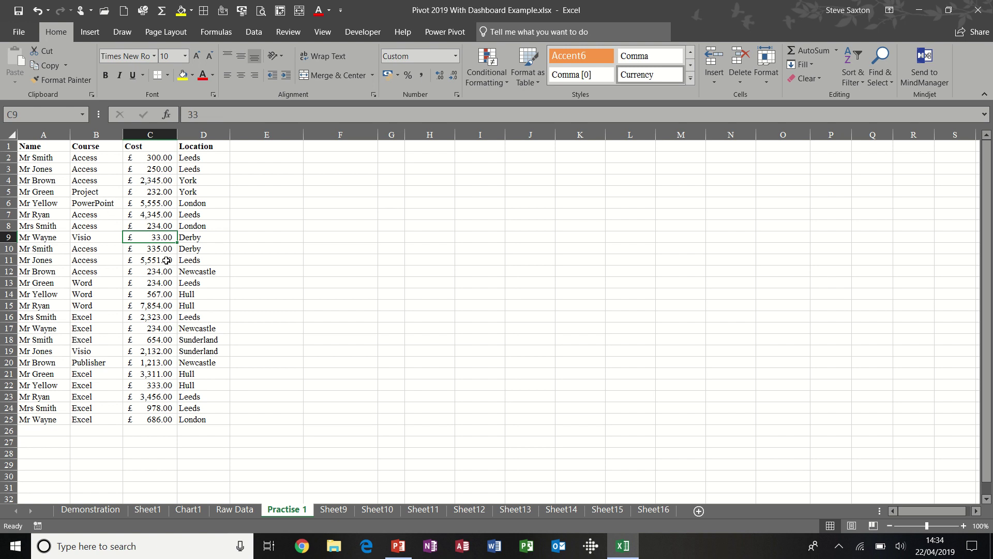
click(315, 248)
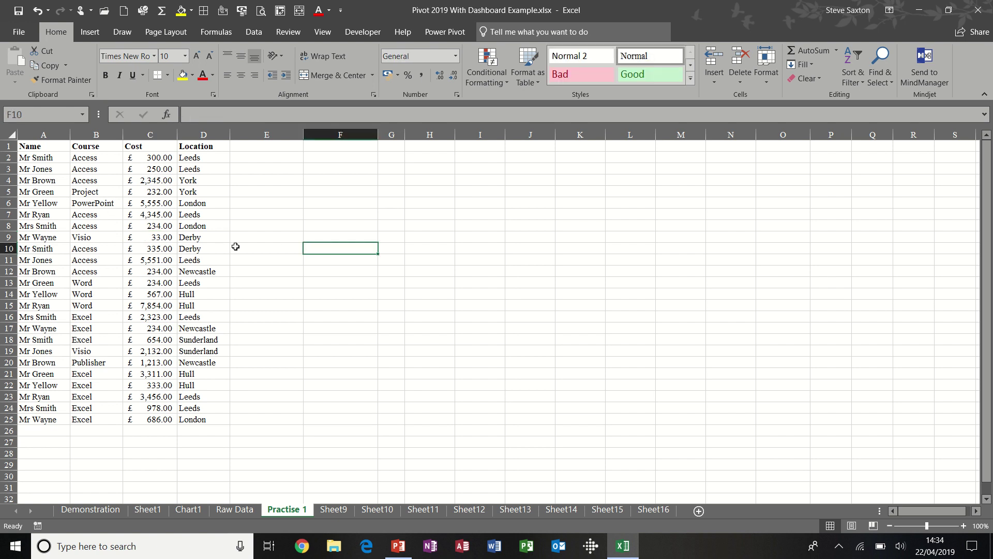
click(150, 239)
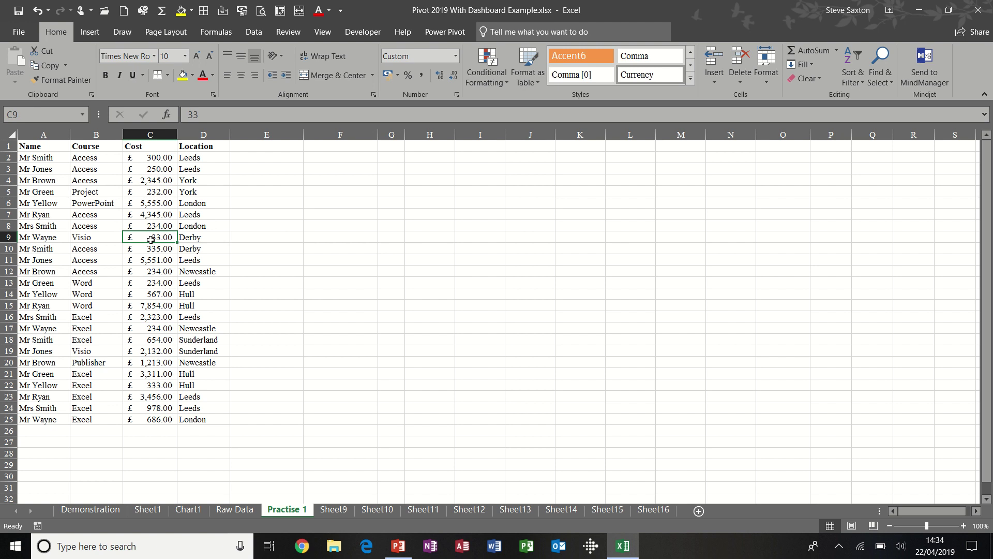
click(87, 33)
click(21, 61)
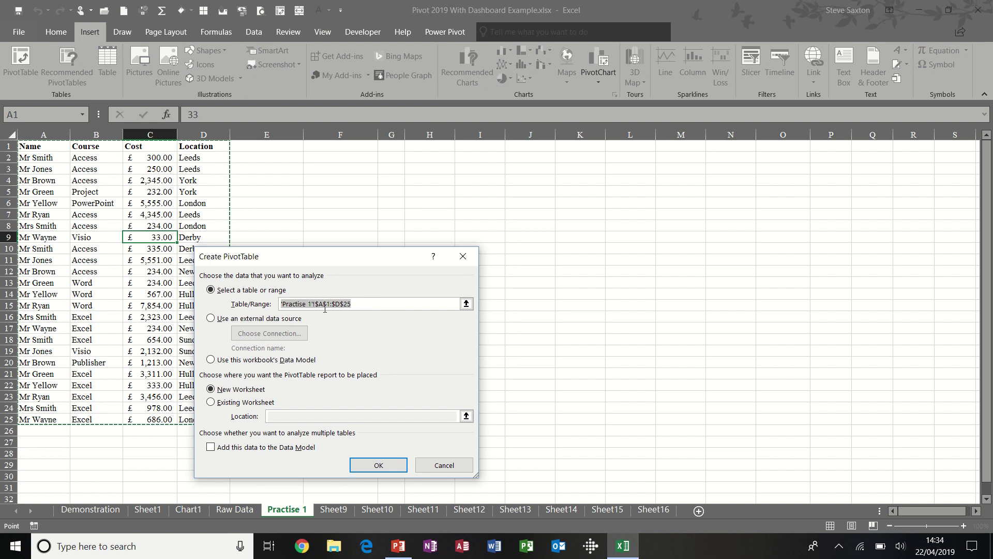
click(219, 403)
click(283, 417)
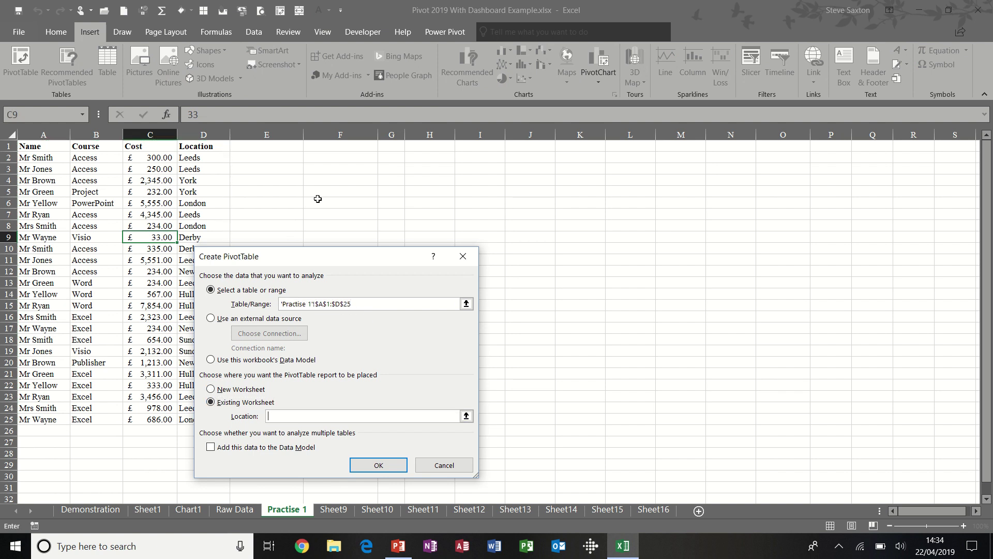
click(318, 171)
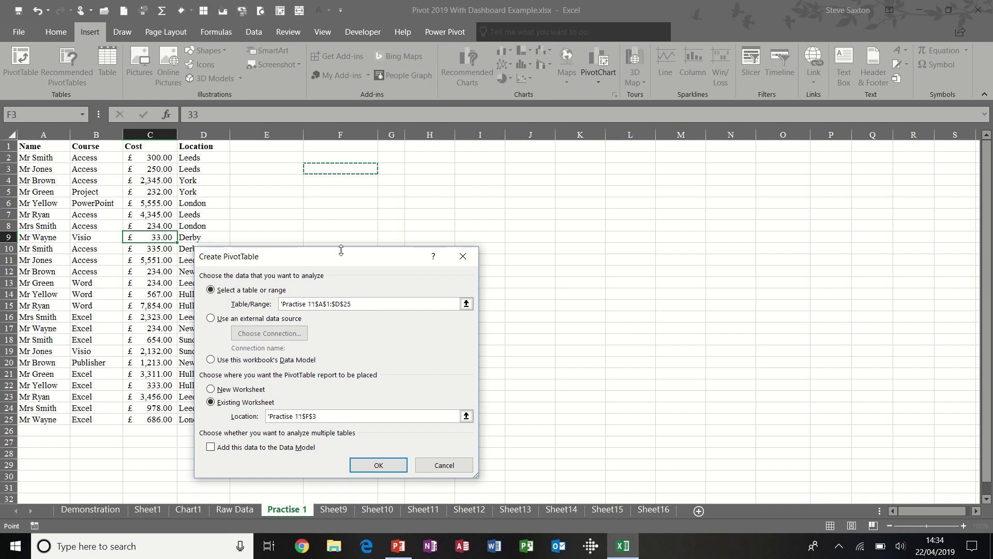
click(377, 464)
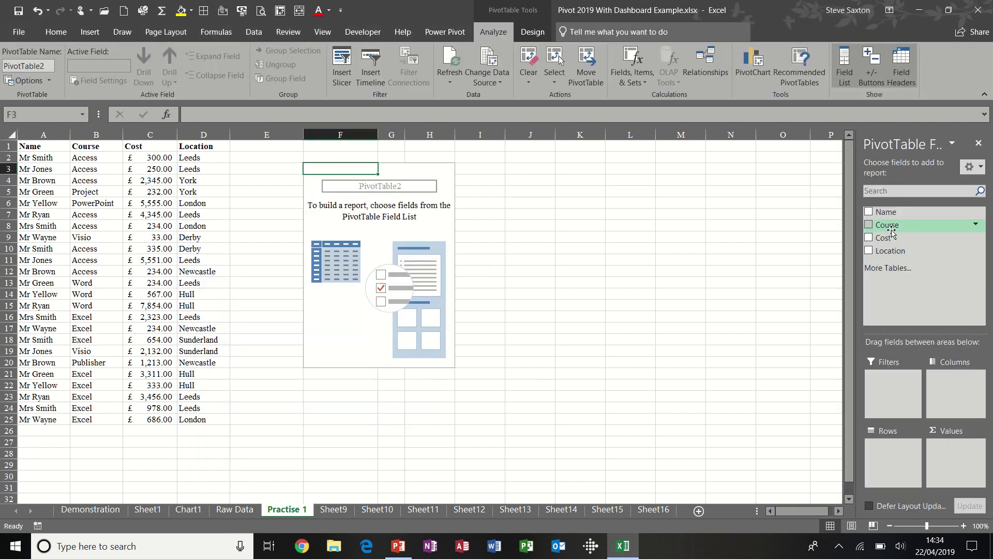
Step: Lay out the pivot table with Course as rows and Count of Course and Sum of Cost as values
drag(888, 225, 894, 458)
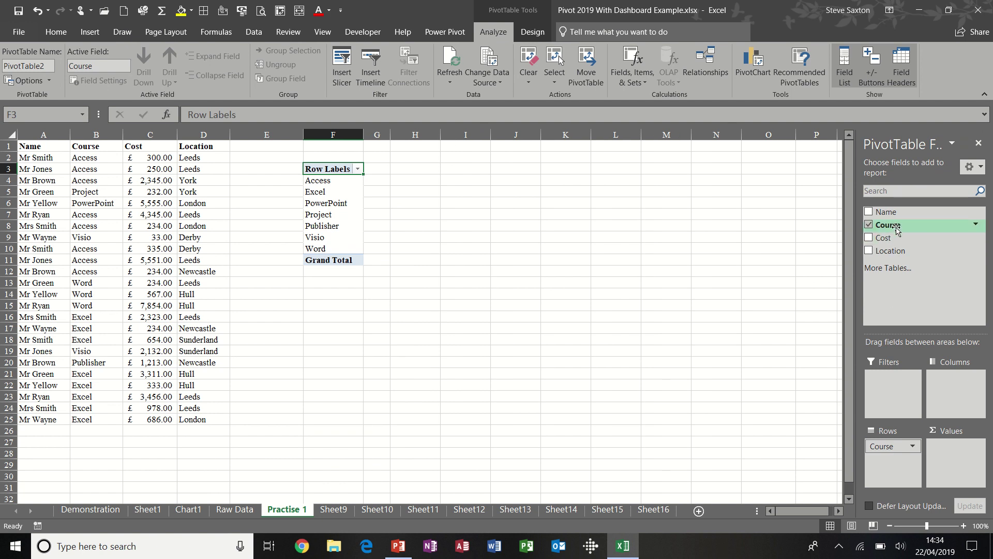
drag(897, 231, 956, 455)
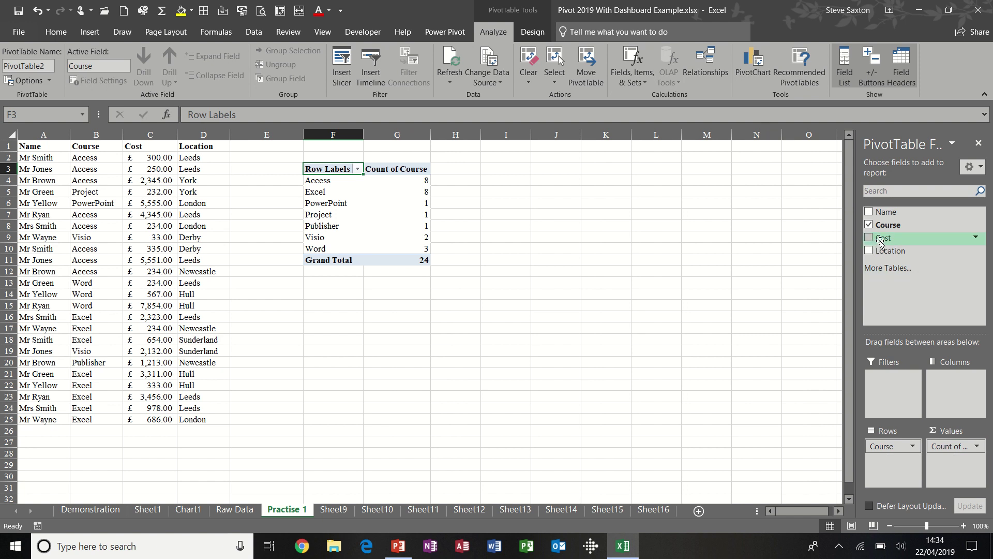
drag(881, 242, 942, 460)
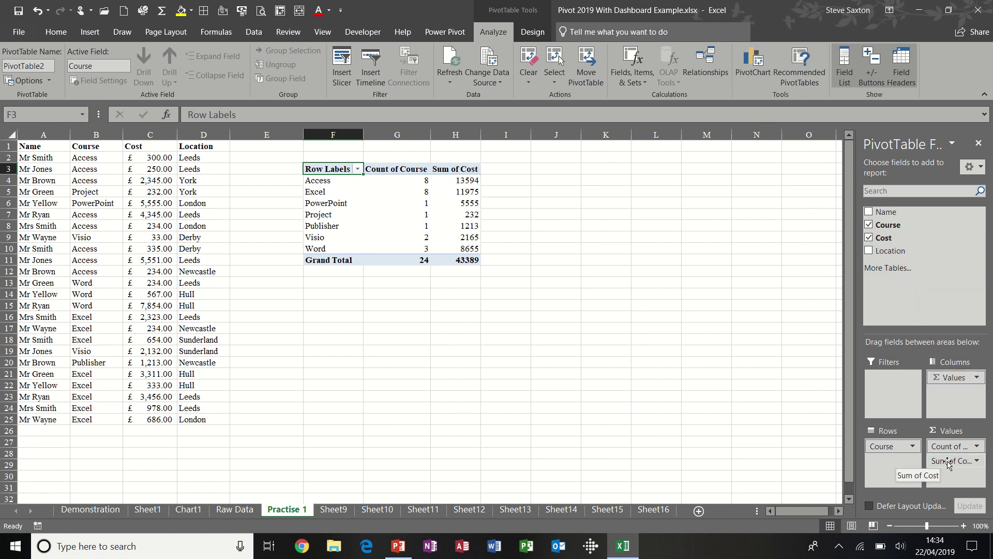
Step: Format the Sum of Cost values as Accounting with 2 decimal places and the £ symbol
click(949, 462)
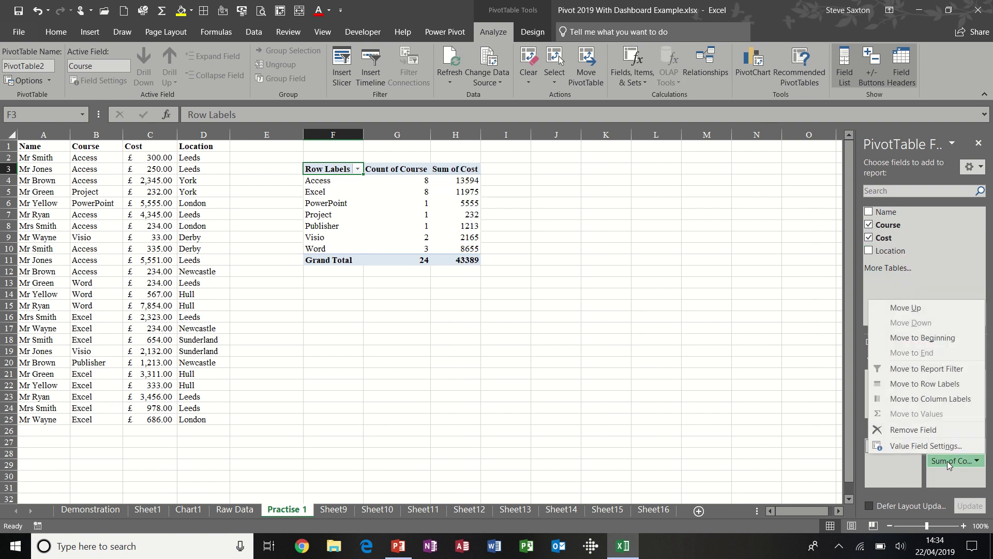
click(926, 446)
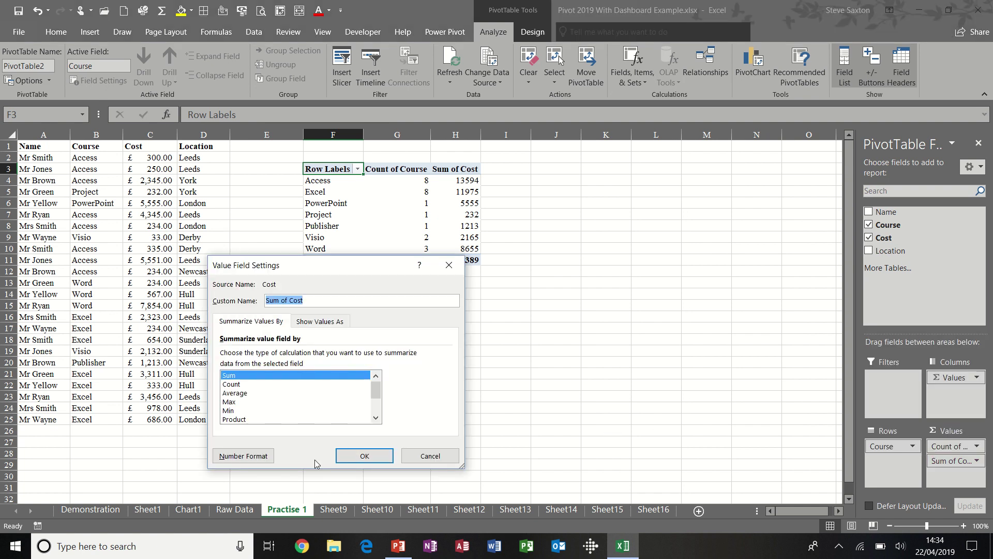
click(253, 463)
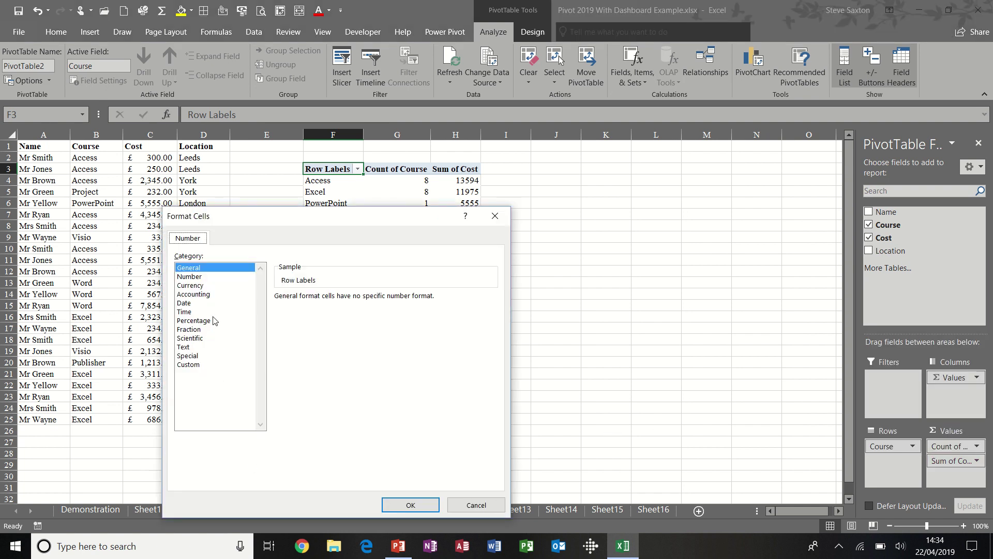
click(205, 295)
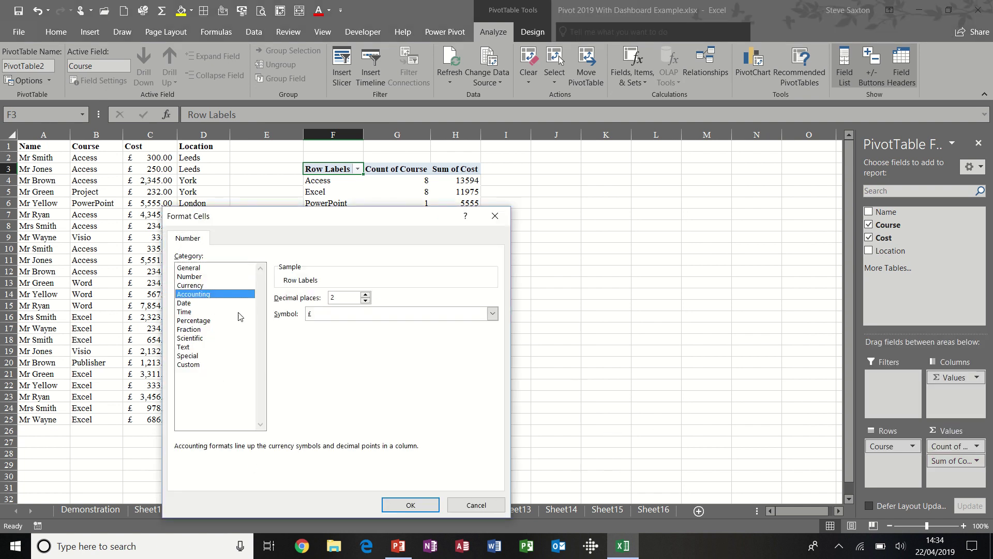
click(409, 505)
click(376, 456)
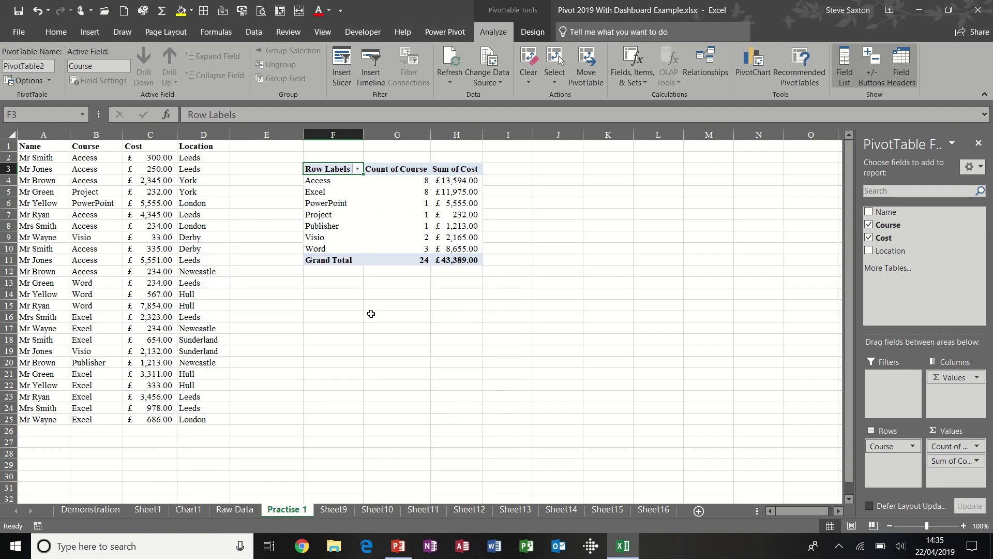
Step: Add Location as a report filter to the Practise 1 pivot table
click(445, 229)
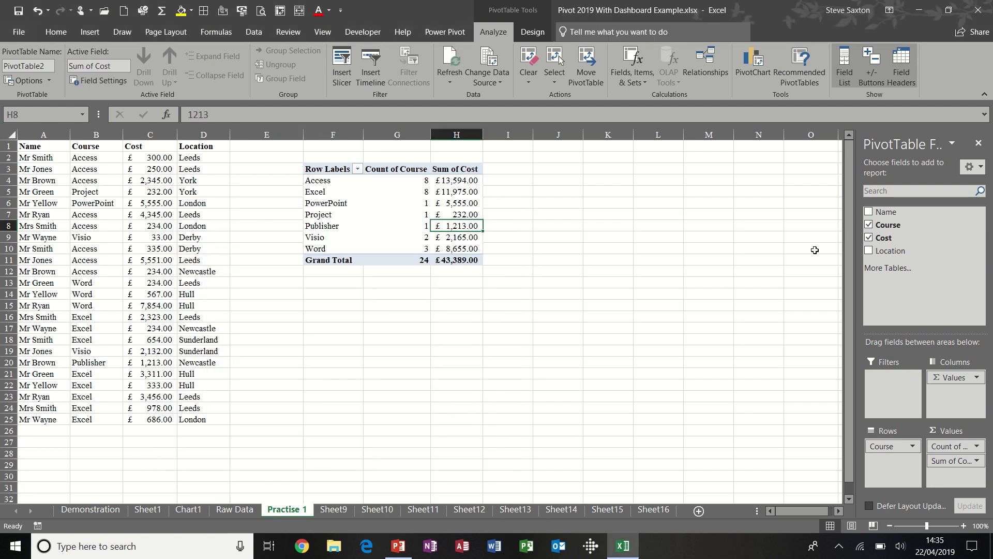
drag(889, 251, 890, 379)
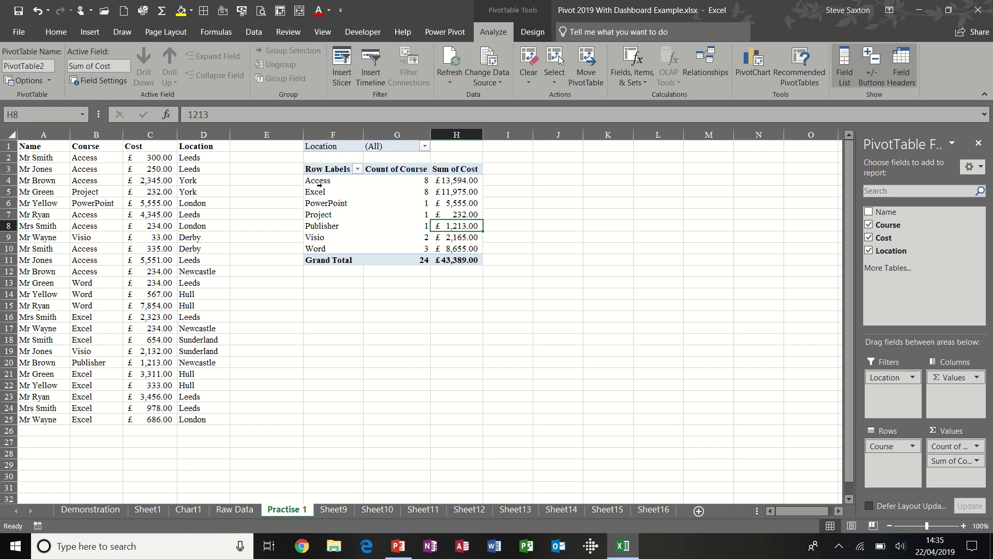
Step: Move the Project and Visio rows below Word at the end of the pivot table's course list
click(323, 214)
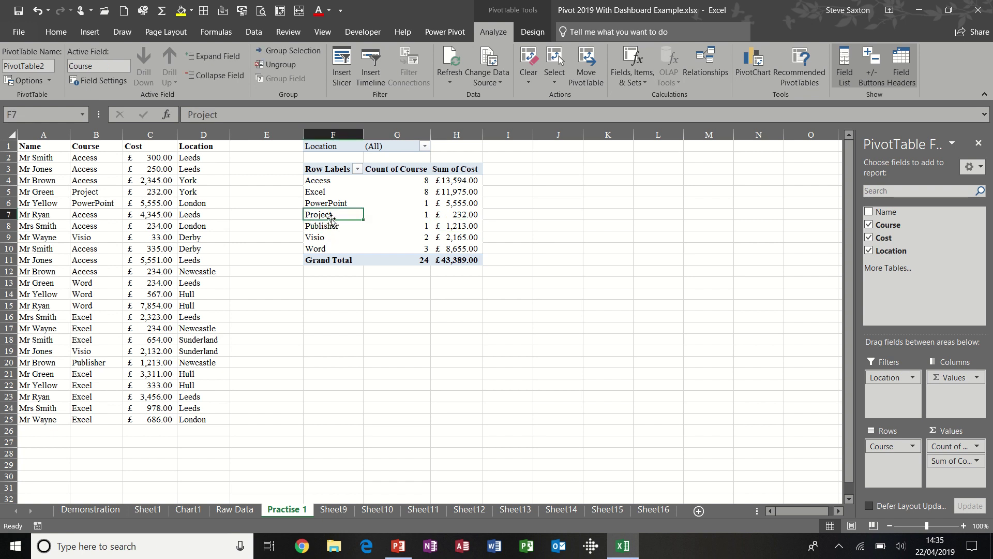
drag(331, 219, 333, 254)
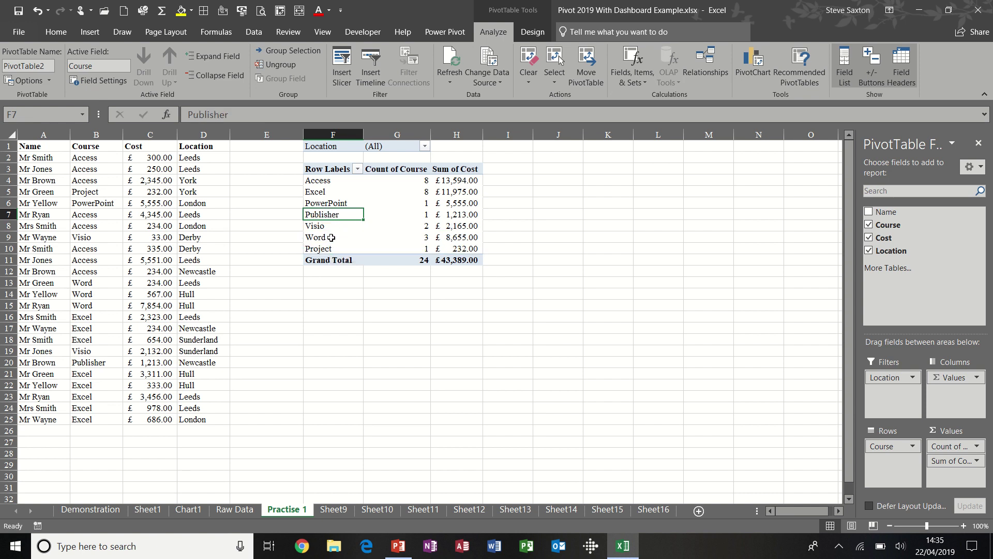
click(326, 227)
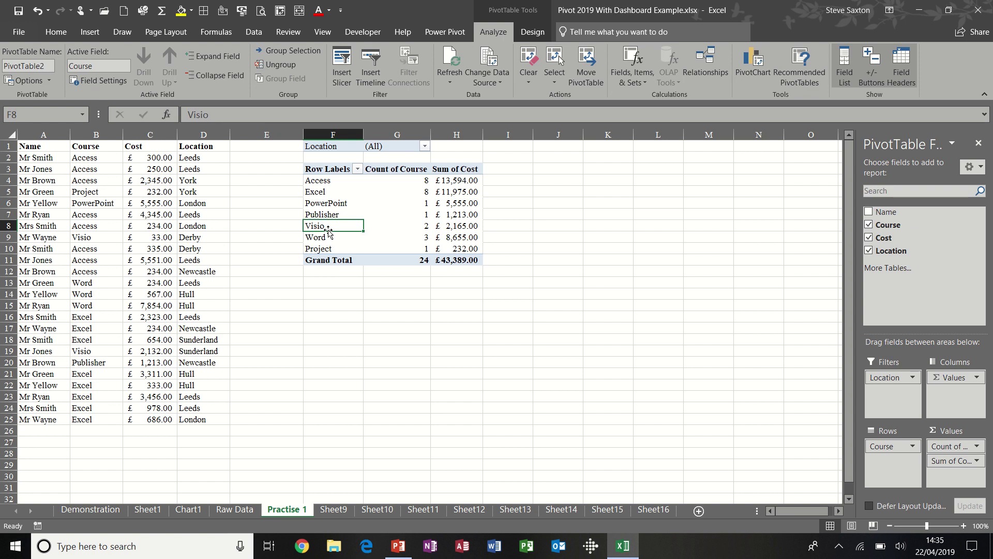
drag(329, 230, 315, 249)
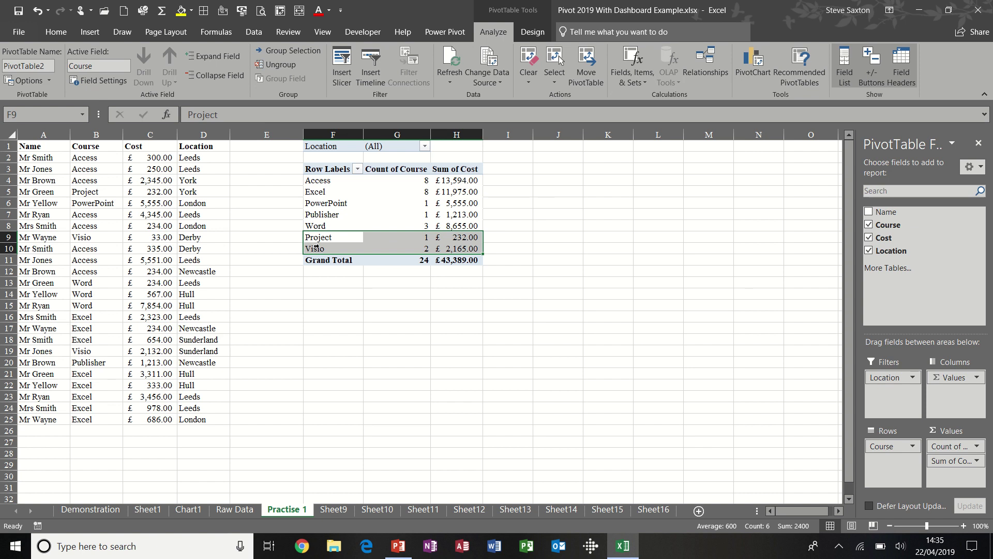
click(334, 236)
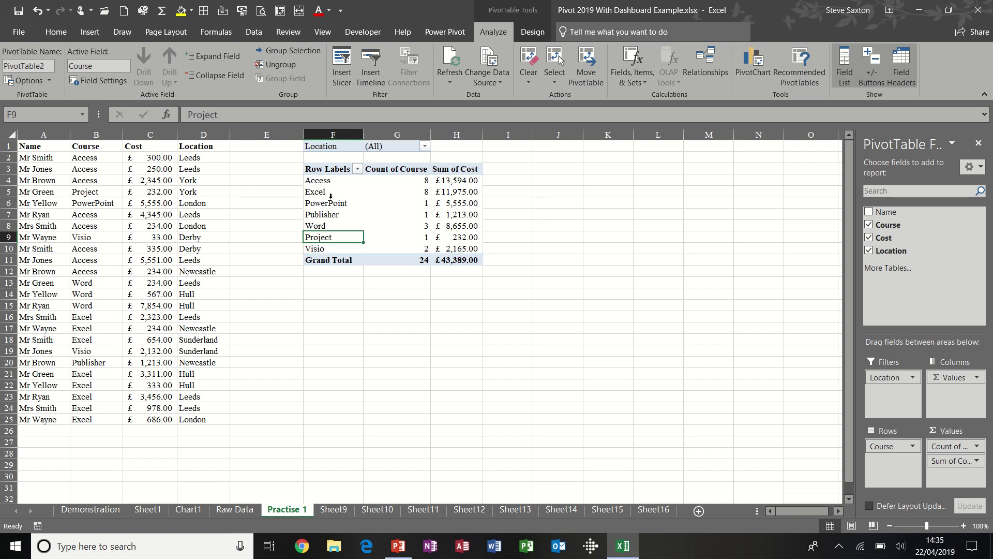
Step: Group the Access, Excel, PowerPoint, Publisher and Word row labels together
drag(325, 180, 325, 224)
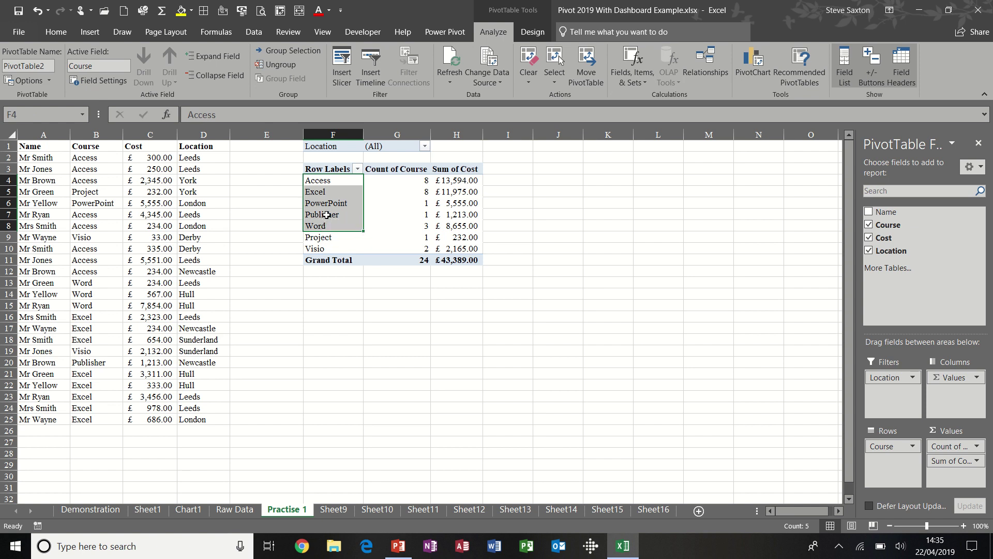
right_click(327, 216)
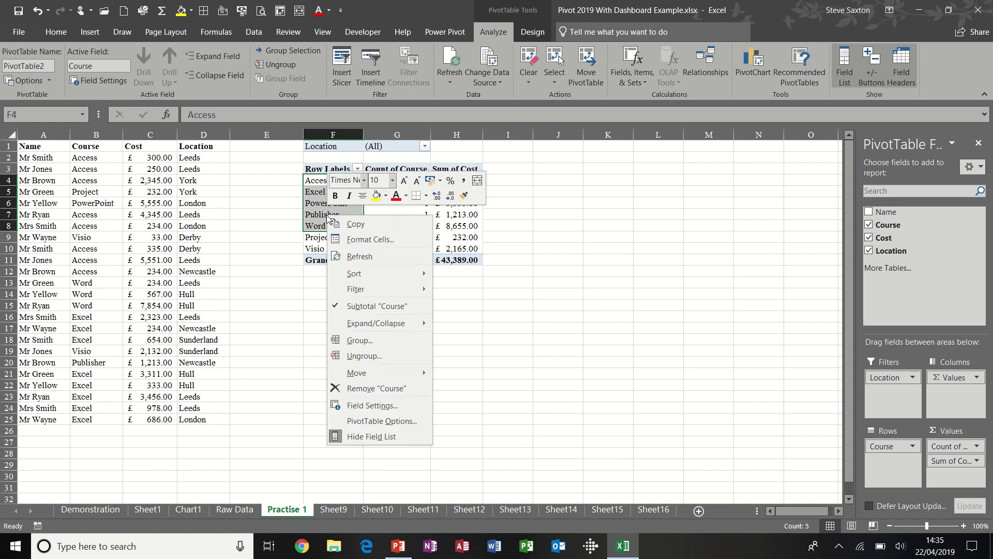
click(356, 340)
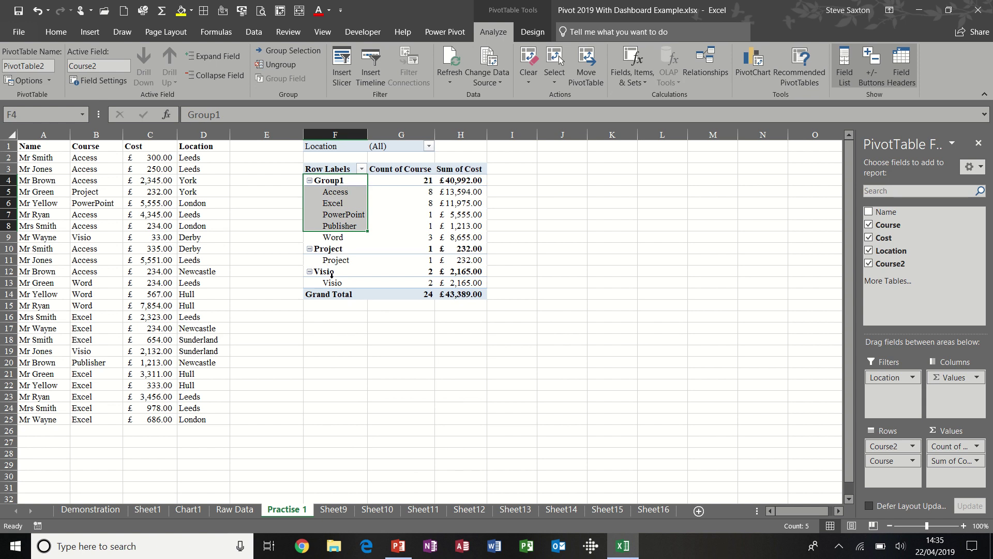
Step: Group the Project and Visio row labels into a second group
drag(333, 249, 334, 282)
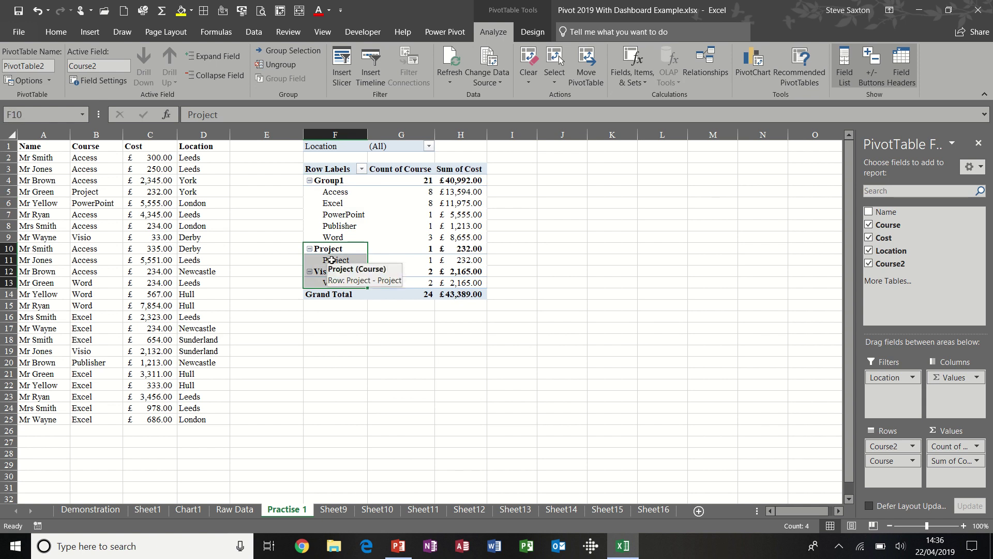
right_click(332, 260)
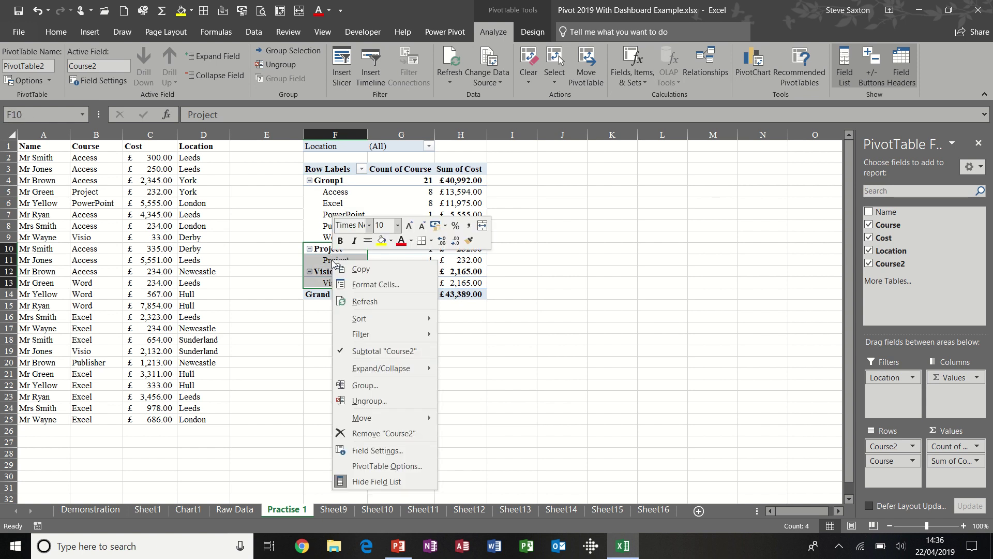
click(362, 386)
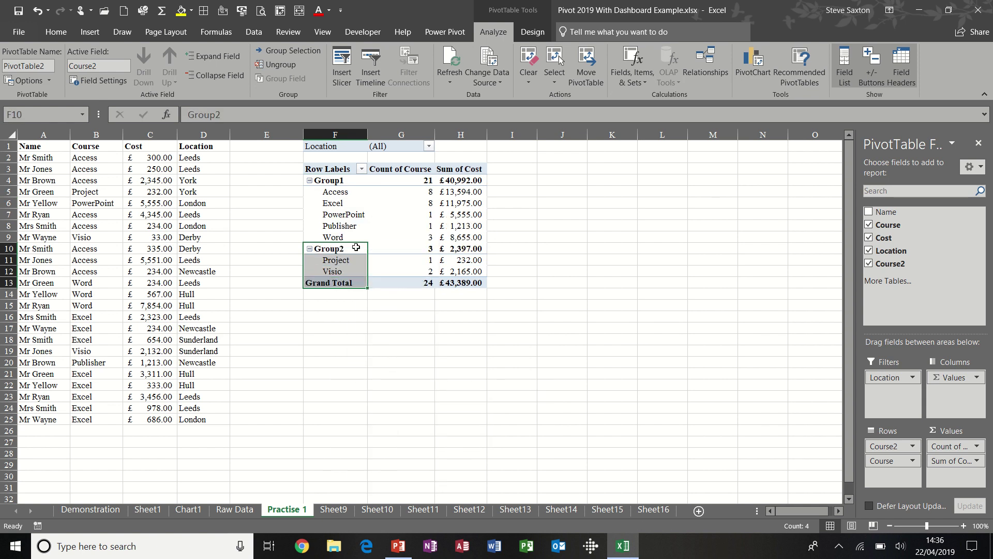
Step: Rename the first course group as MSO and the second as Non MSO
click(332, 182)
text(MSO)
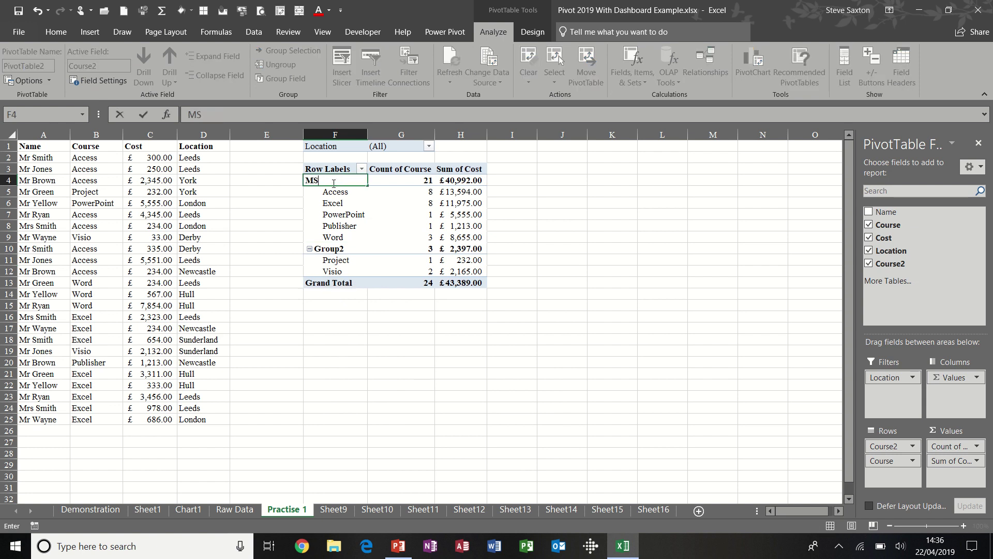
click(333, 248)
text(Non)
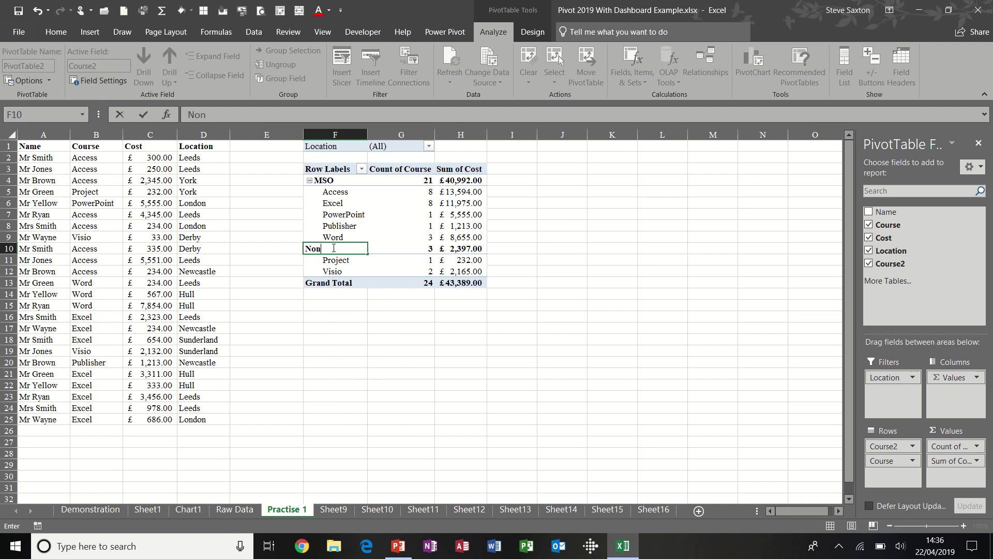
text( MSO)
click(342, 226)
Step: Rename the pivot table headings Row Labels, Count of Course and Sum of Cost as Products, Courses and Costs
click(339, 168)
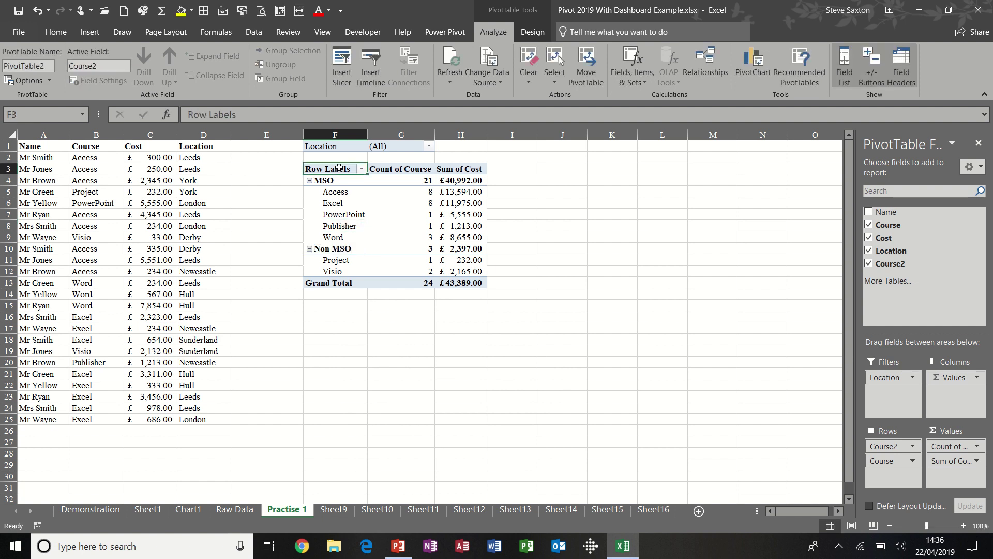
text(Project)
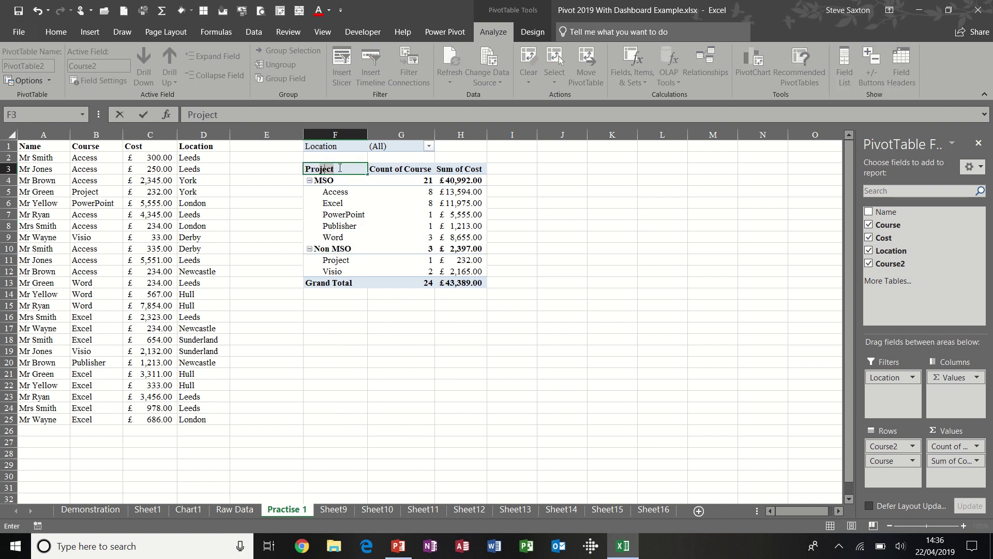
text(ducts)
click(411, 168)
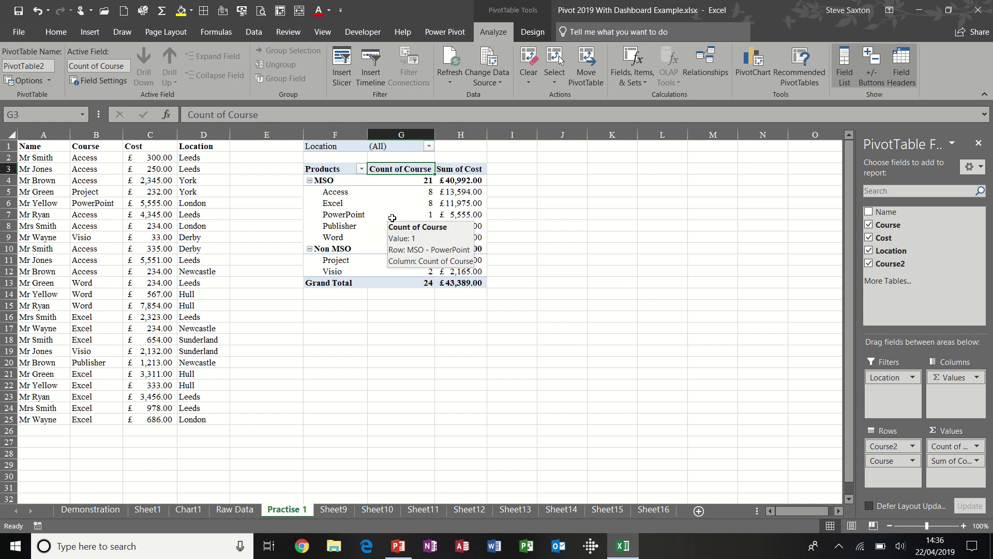
text(Courses)
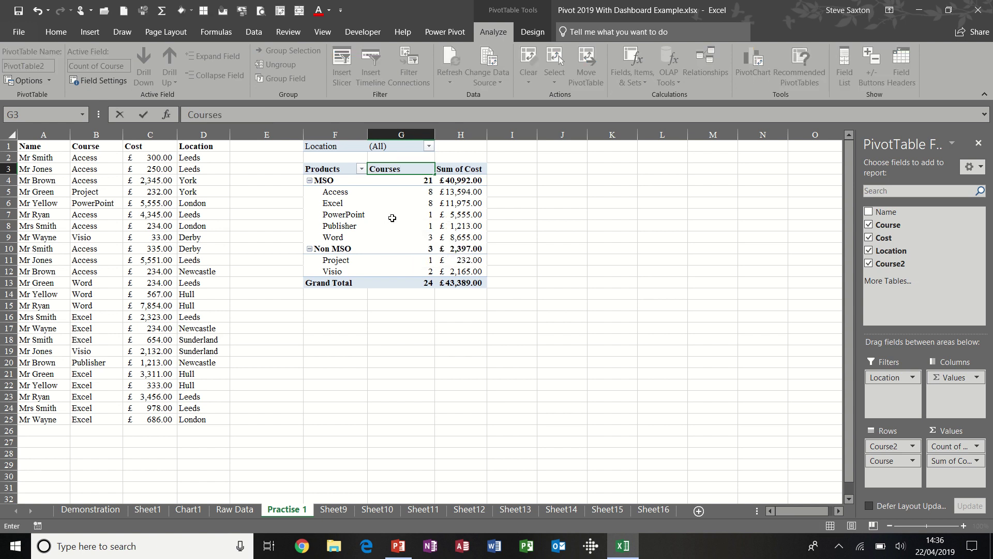
click(462, 170)
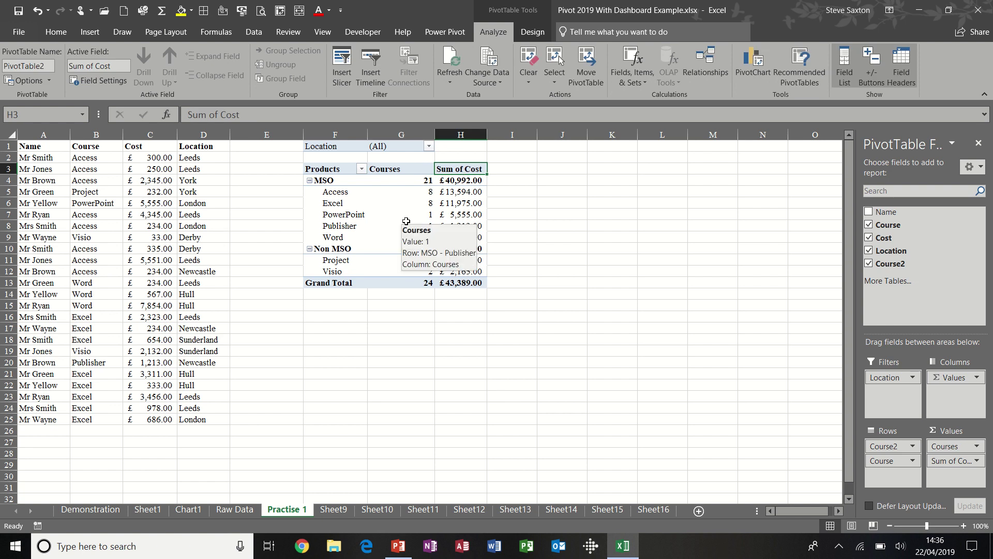
text(Costs)
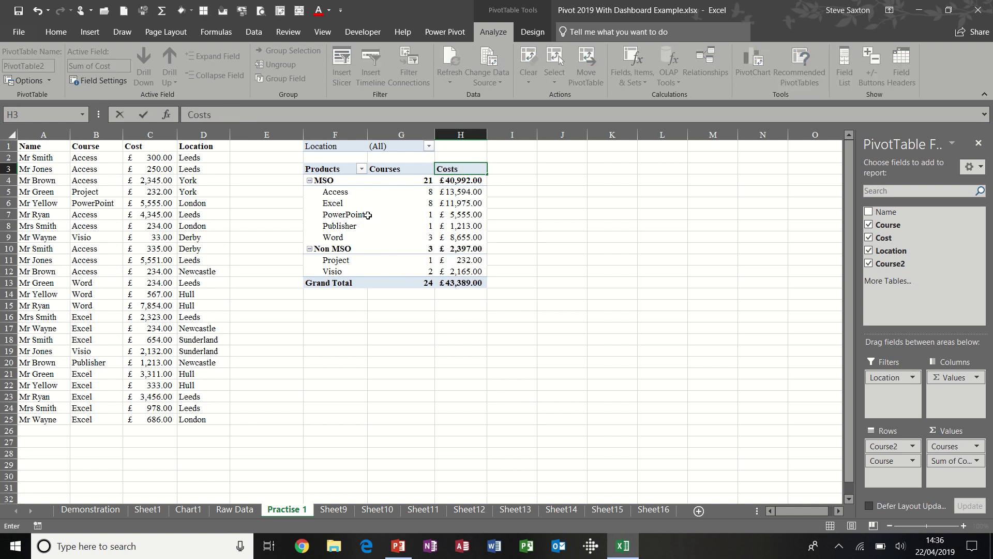
click(363, 215)
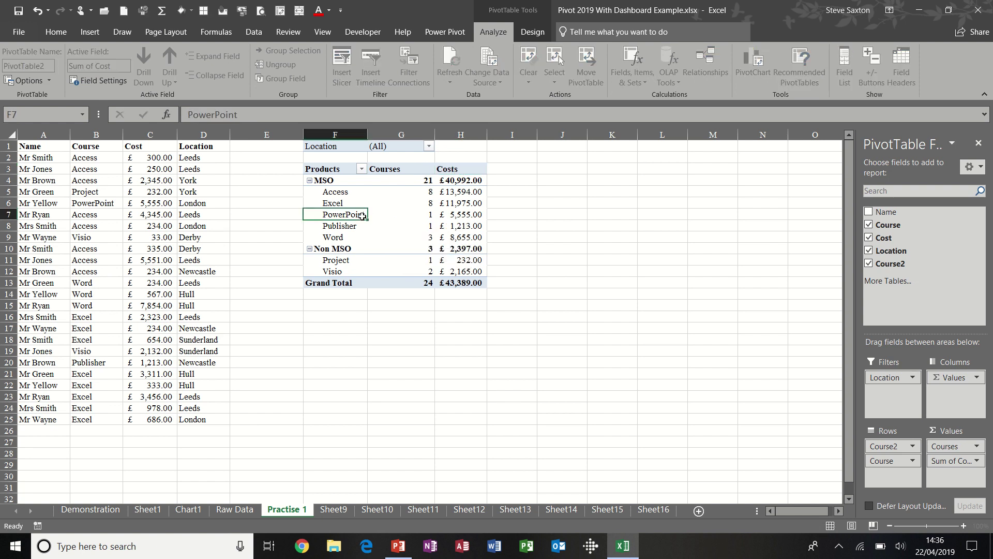
Step: Apply a dark red PivotTable style with black header and grand total rows to the pivot table
click(531, 31)
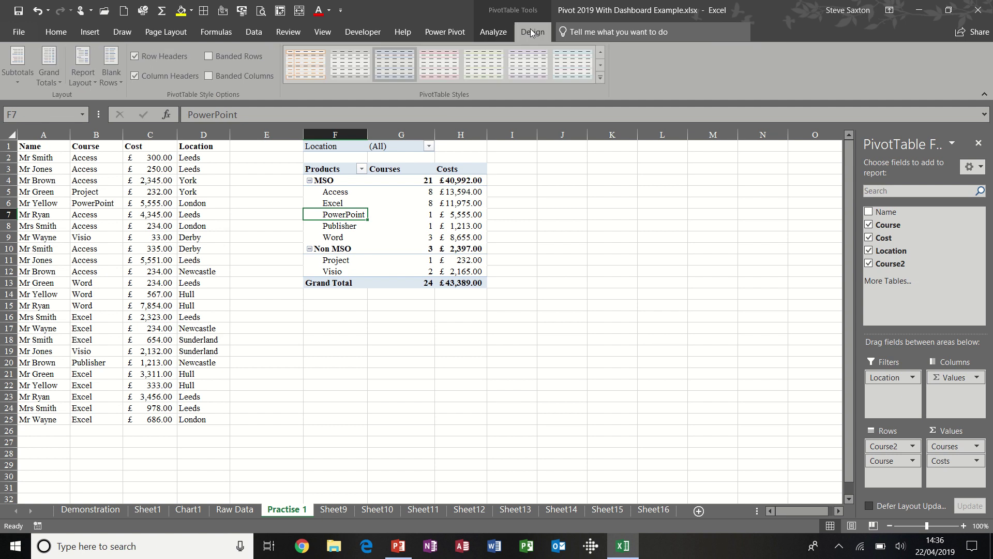
click(602, 79)
drag(602, 155, 601, 264)
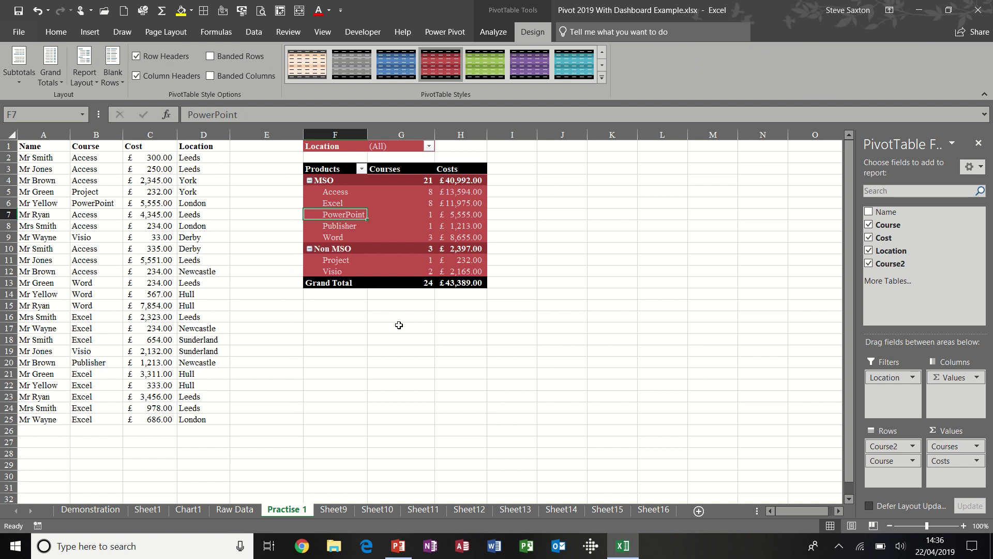
click(401, 326)
Step: Collapse the MSO and Non MSO groups and extract the records behind the MSO costs to a new sheet, returning to Practise 1
click(310, 181)
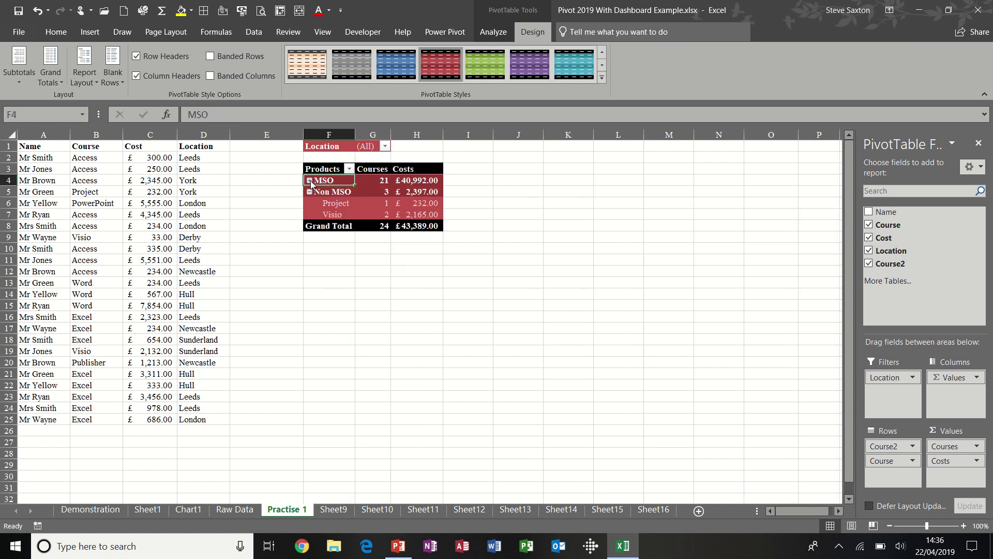
click(310, 192)
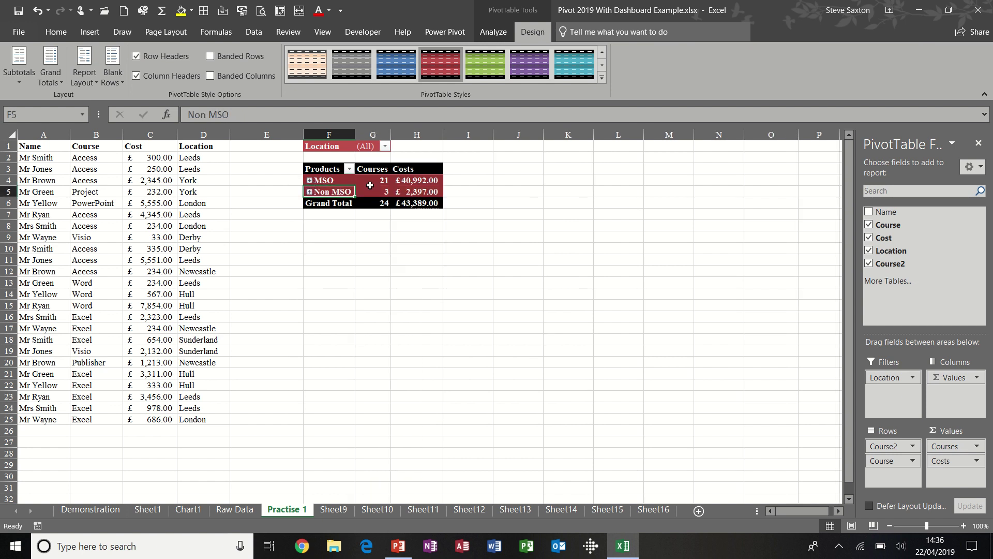
double_click(415, 182)
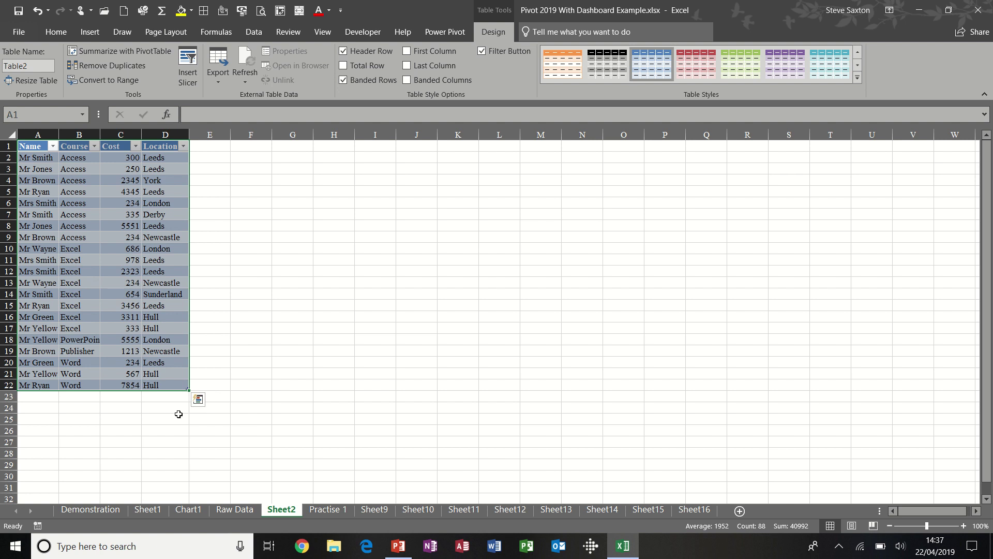
click(319, 510)
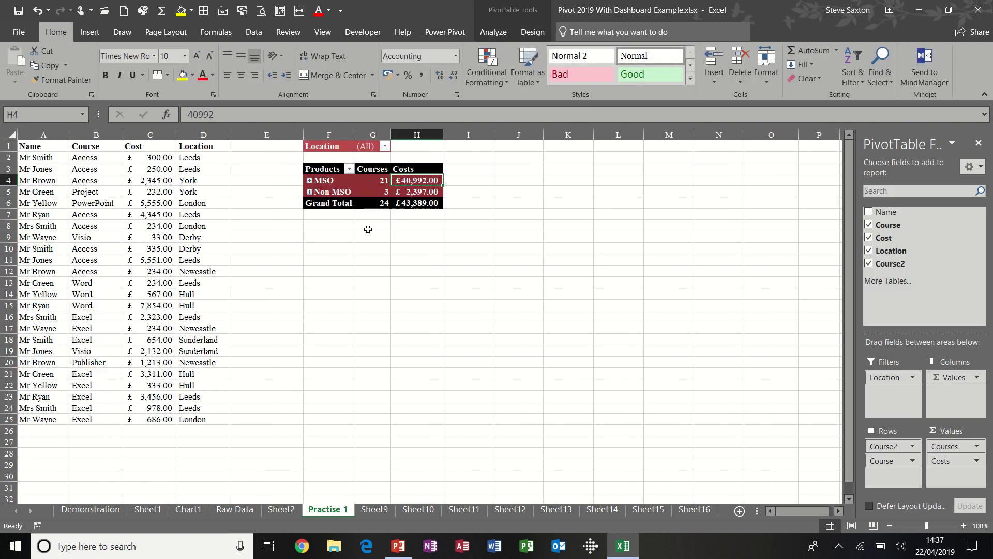
Step: Expand the MSO and Non MSO groups to show their individual courses again
click(309, 180)
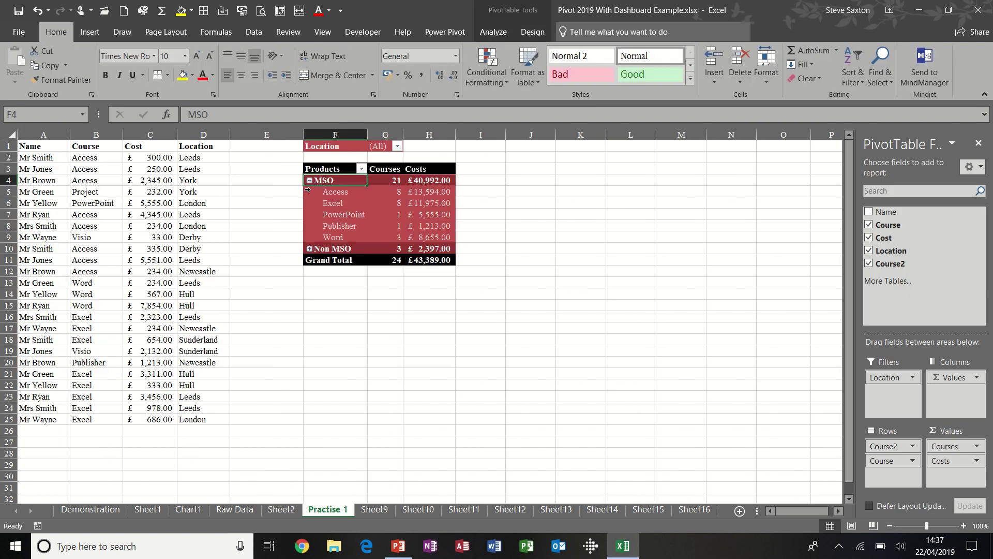
click(310, 250)
click(396, 229)
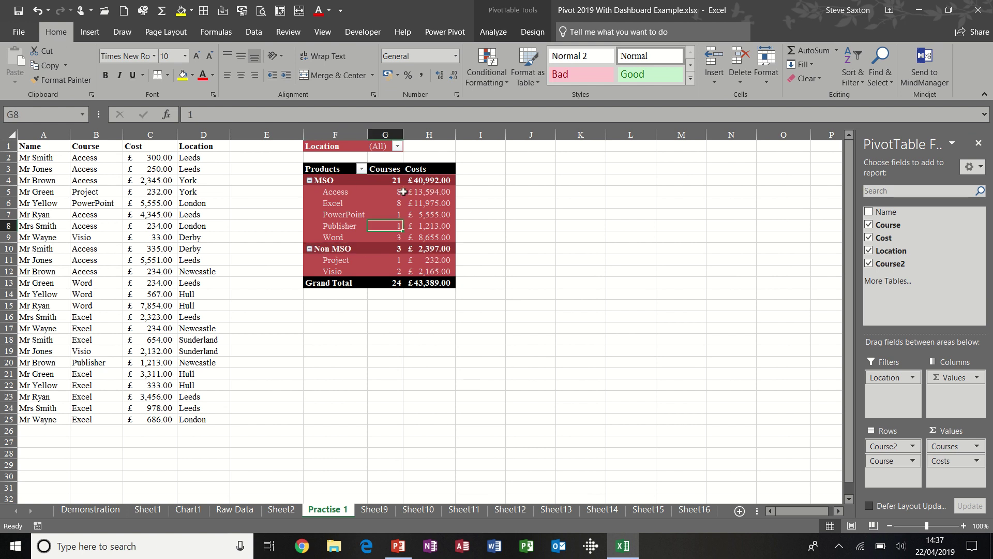
Step: Start a combo PivotChart from the pivot table, with Courses as Line with Markers on the secondary axis
click(493, 32)
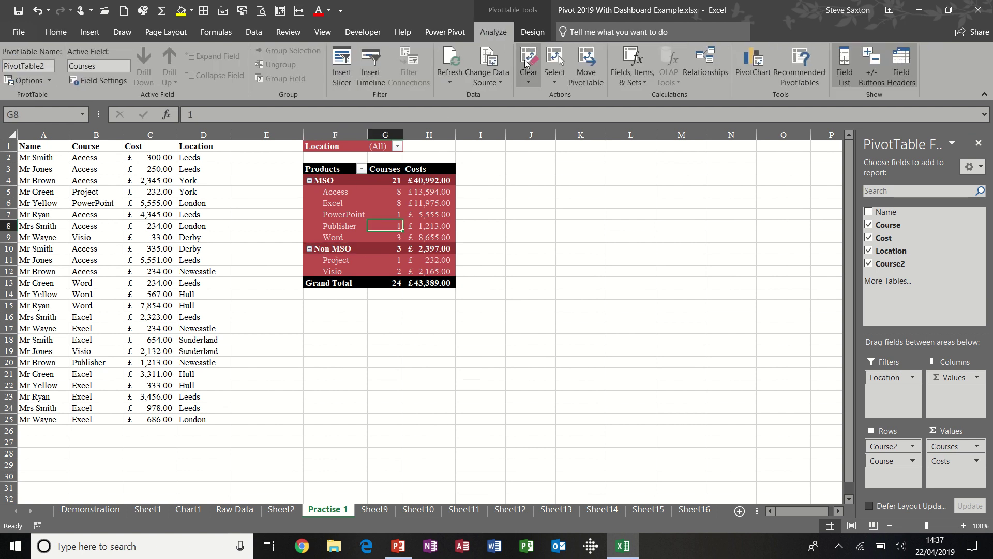
click(754, 63)
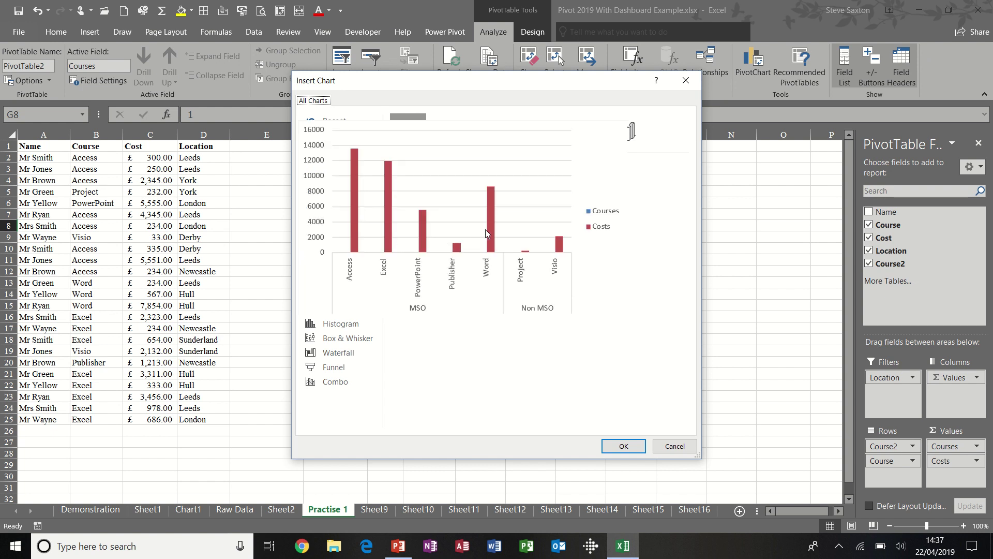
click(345, 384)
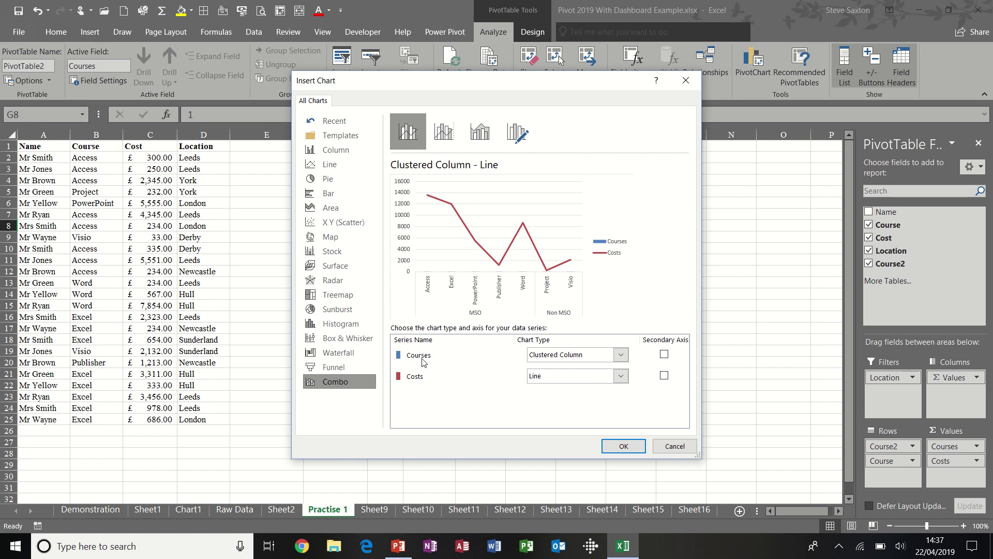
click(621, 355)
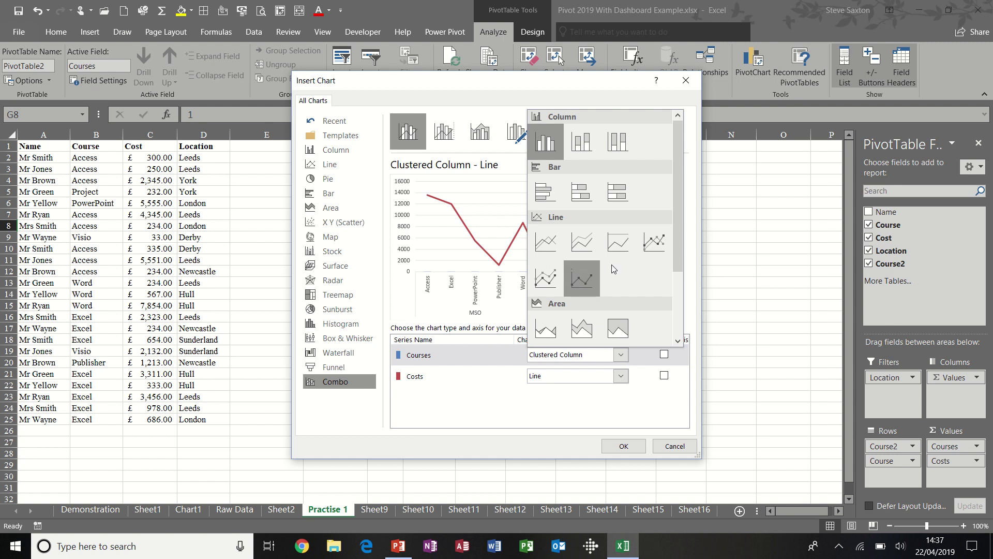
click(654, 242)
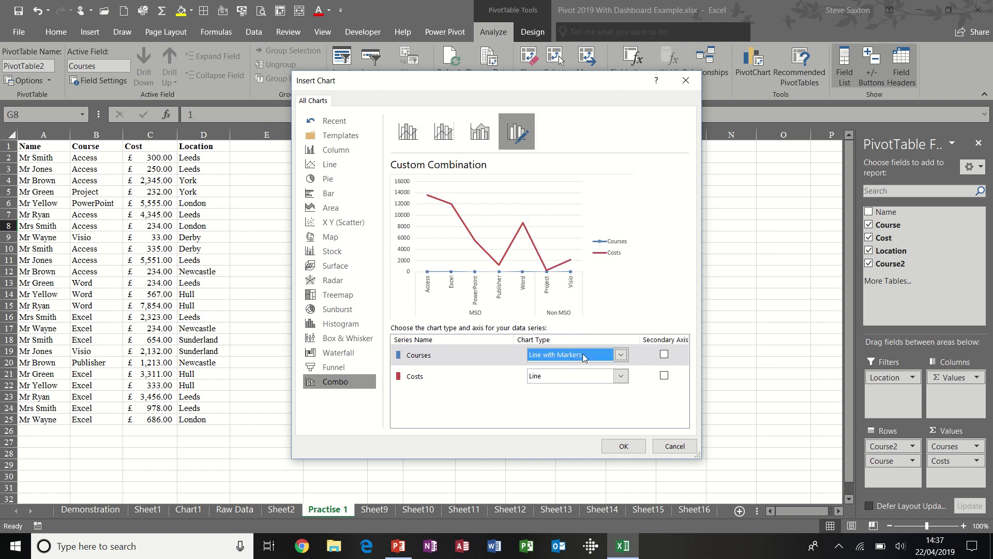
click(665, 355)
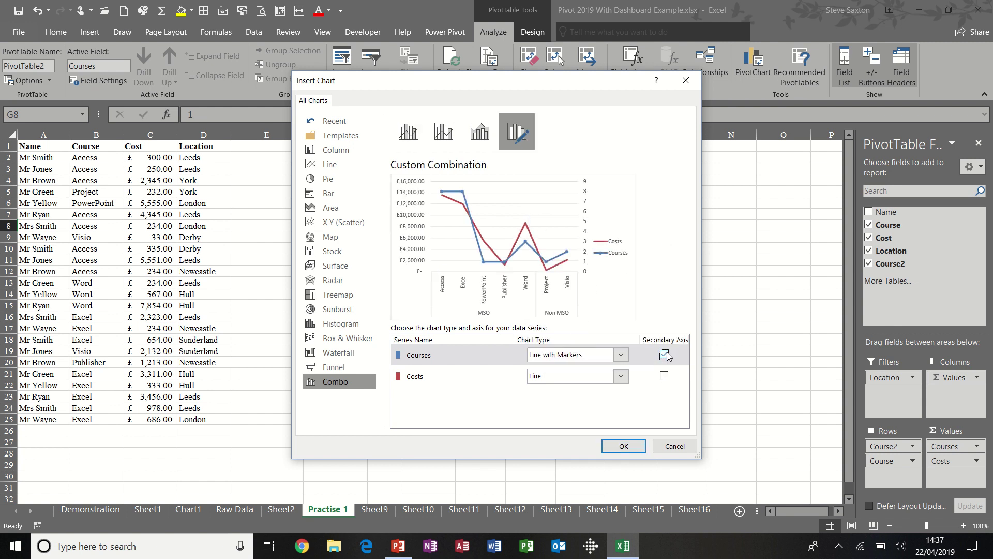
Step: Set the Costs series to Clustered Column and insert the combo PivotChart
click(451, 382)
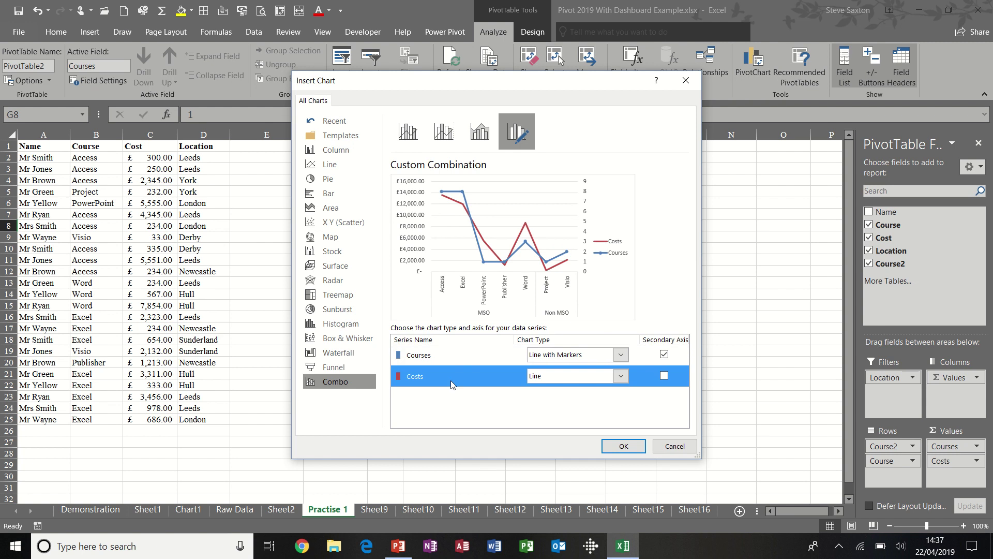
click(627, 379)
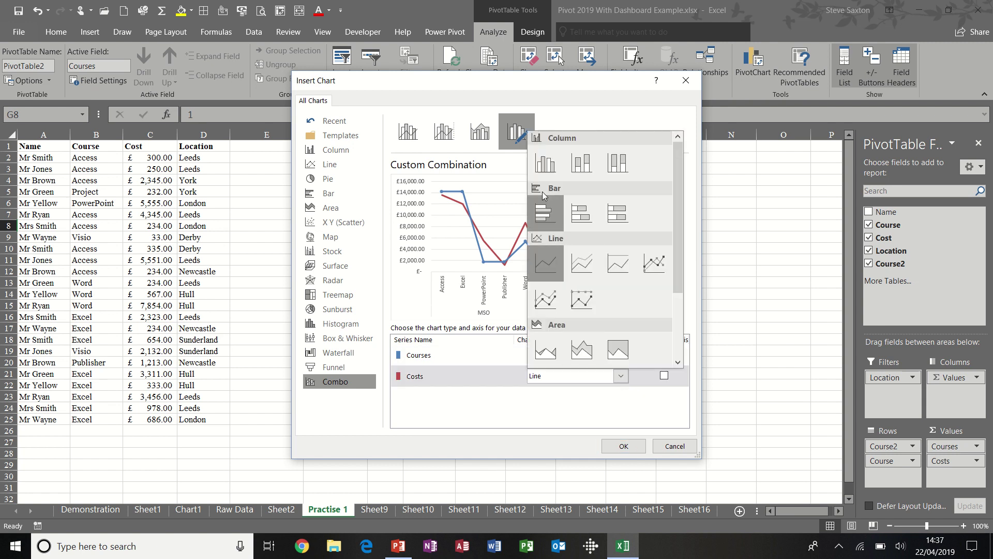
click(542, 170)
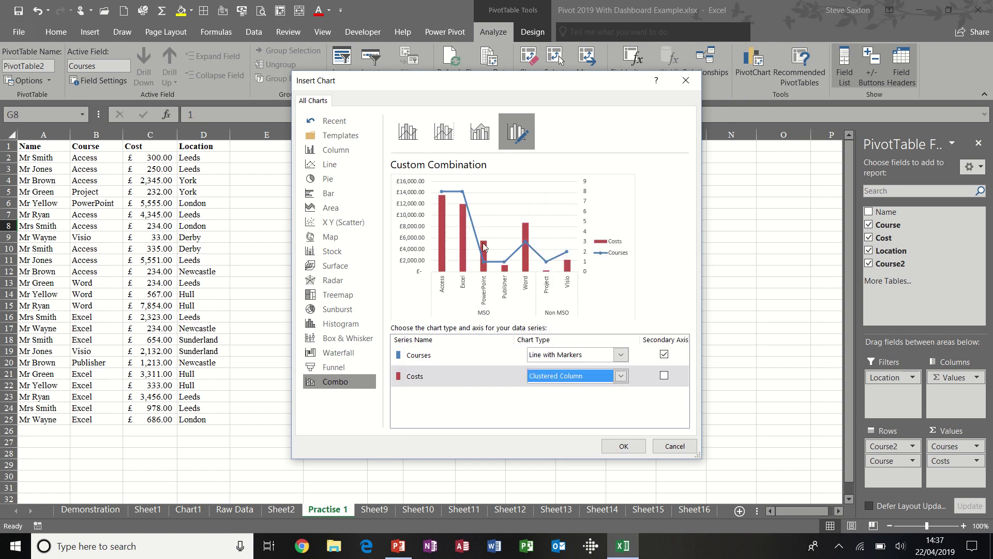
click(623, 446)
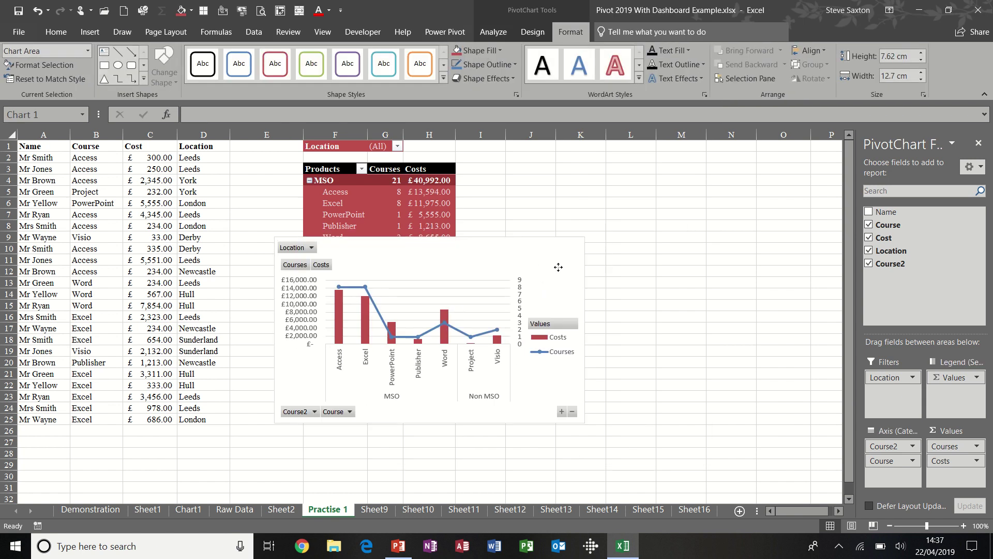
Step: Move the combo PivotChart to its own new chart sheet and return to the Practise 1 sheet
drag(558, 267, 558, 289)
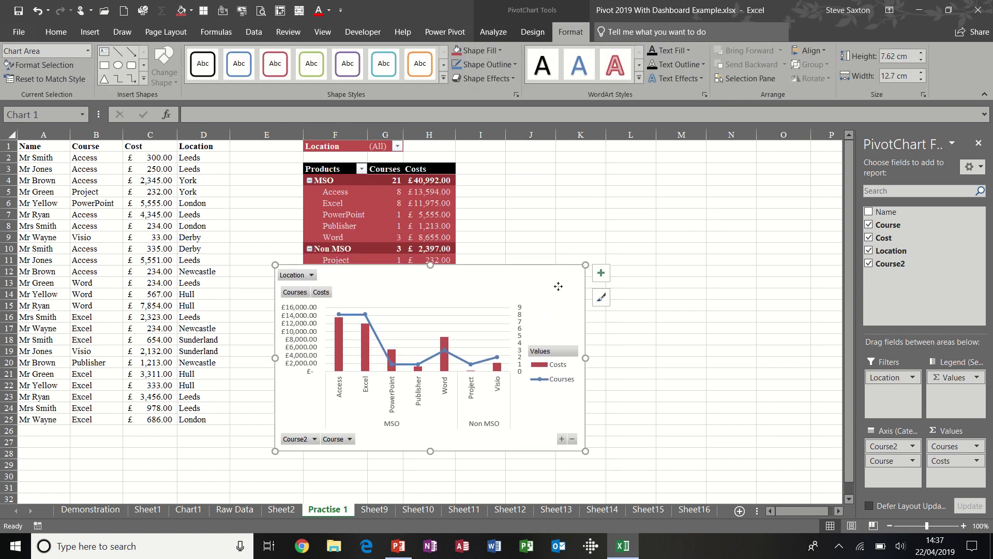
right_click(558, 286)
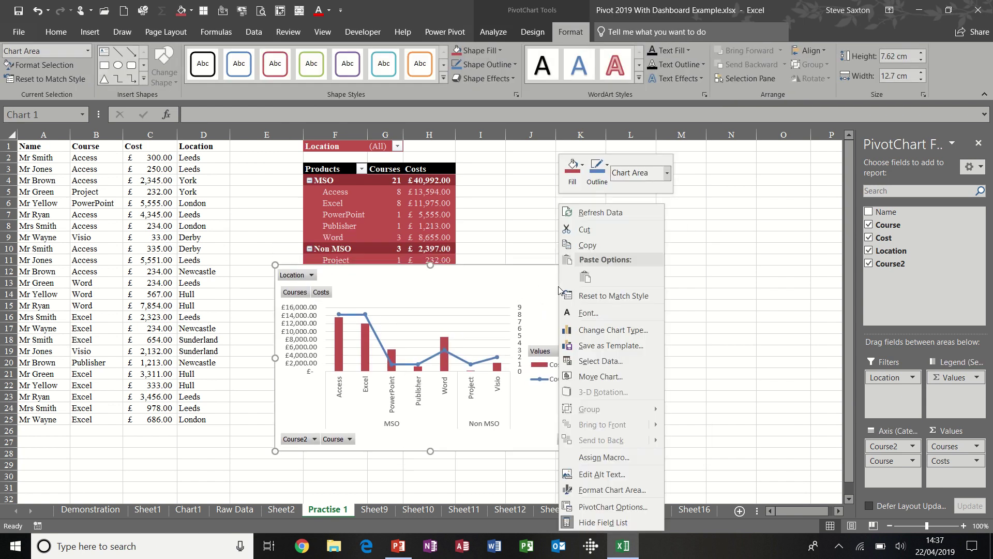
click(583, 378)
click(504, 356)
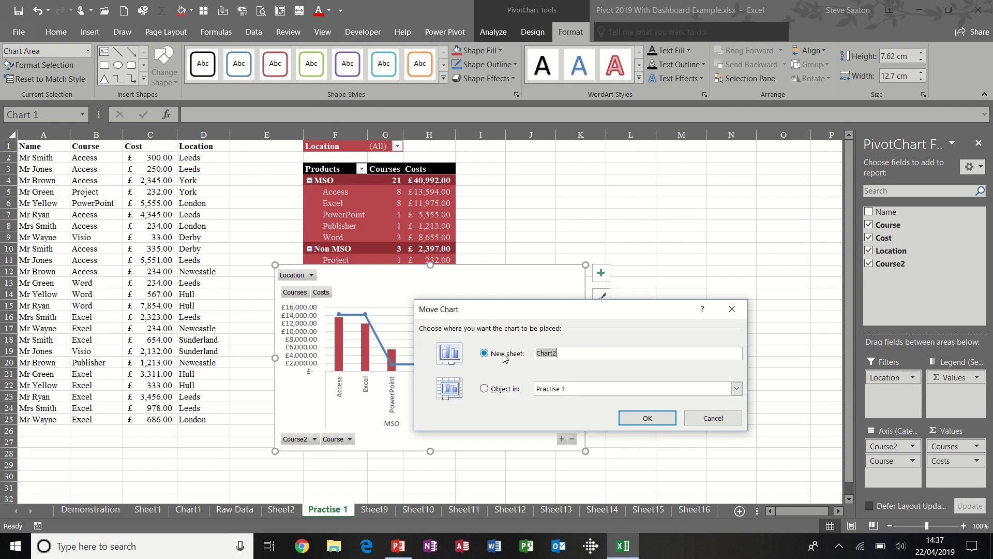
click(664, 420)
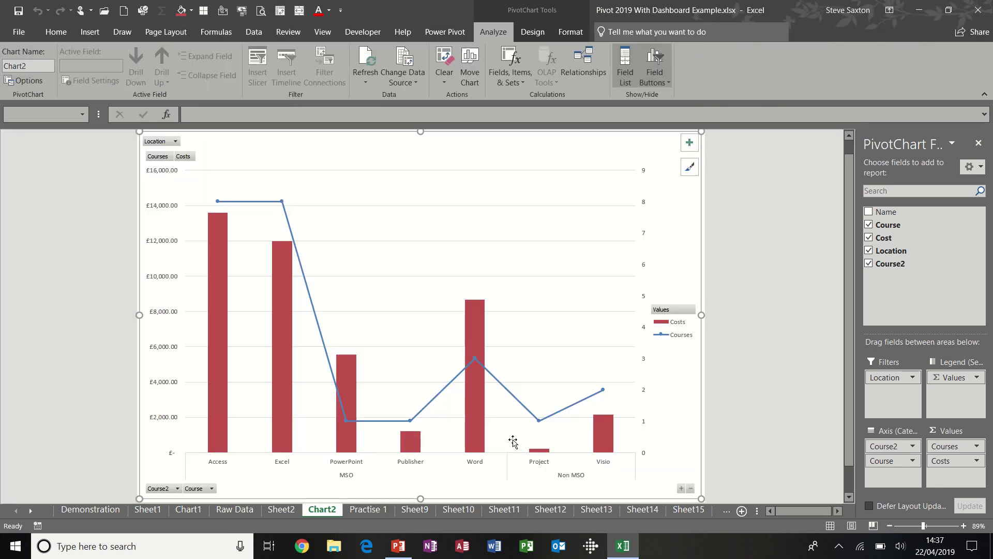
click(375, 510)
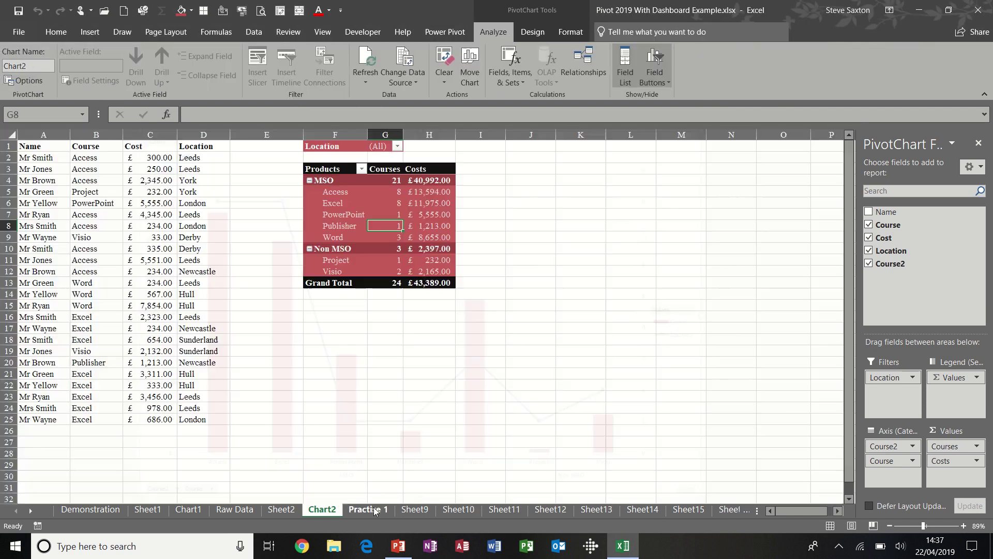
Step: Enter a formula in I5 that multiplies the pivot table's Access cost in H5 by 1.1
click(422, 219)
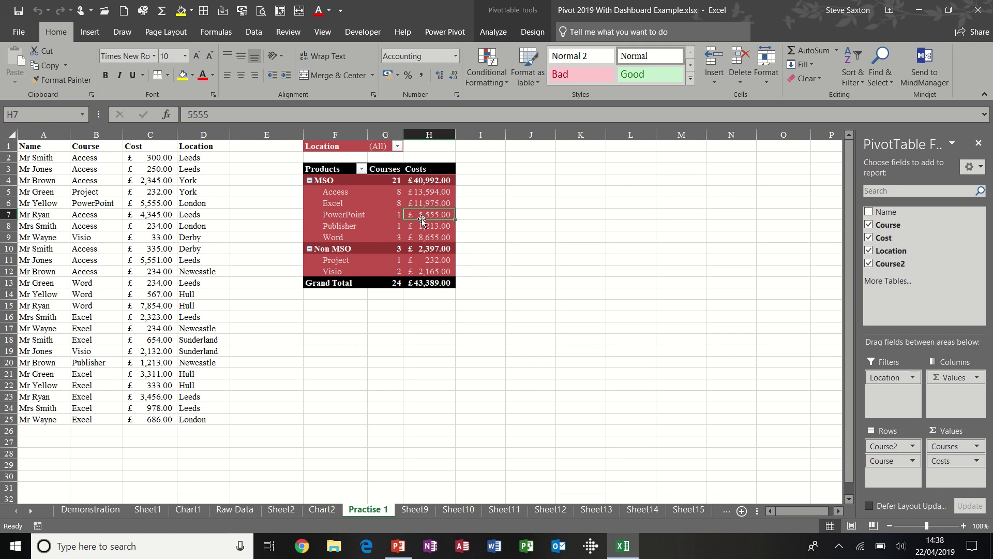
click(487, 193)
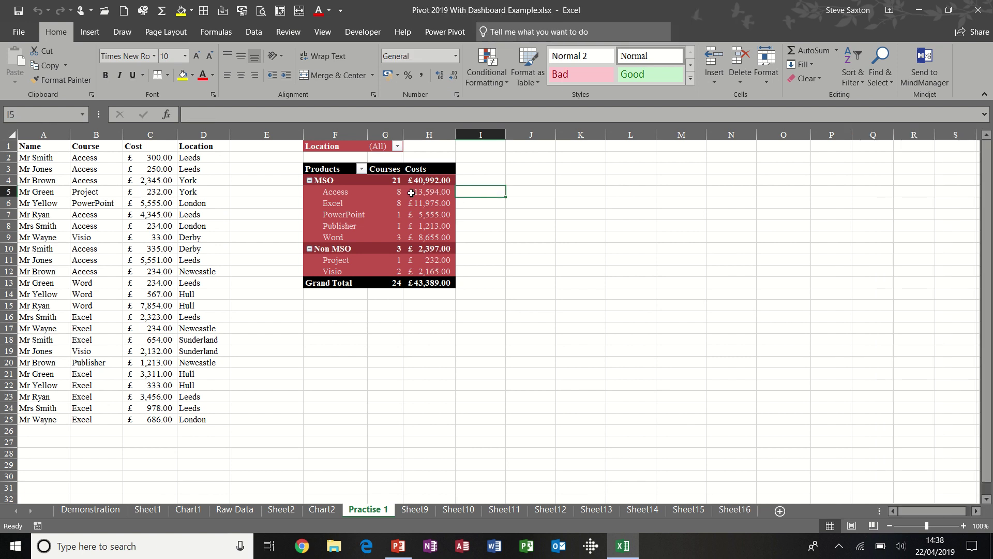
key(Left)
click(488, 195)
text(=)
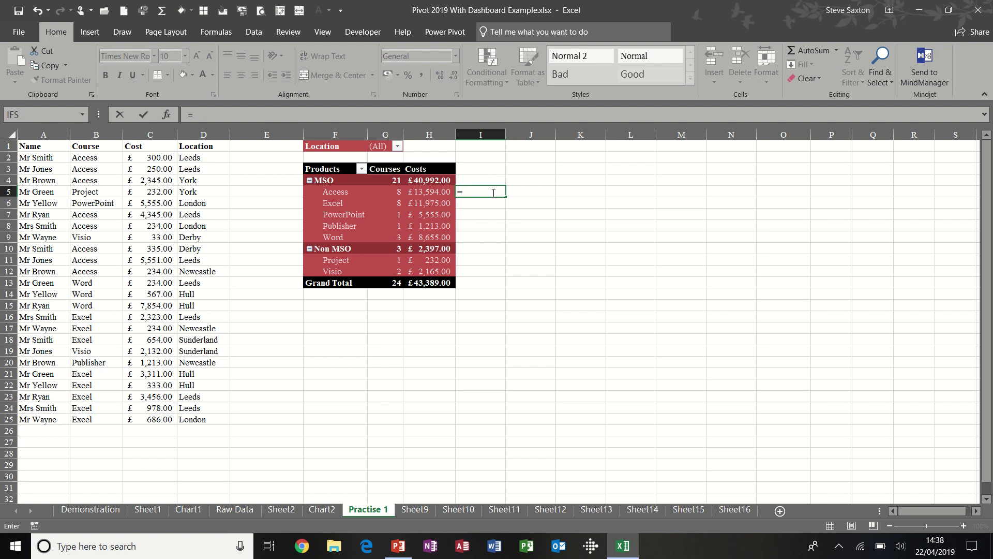
click(437, 192)
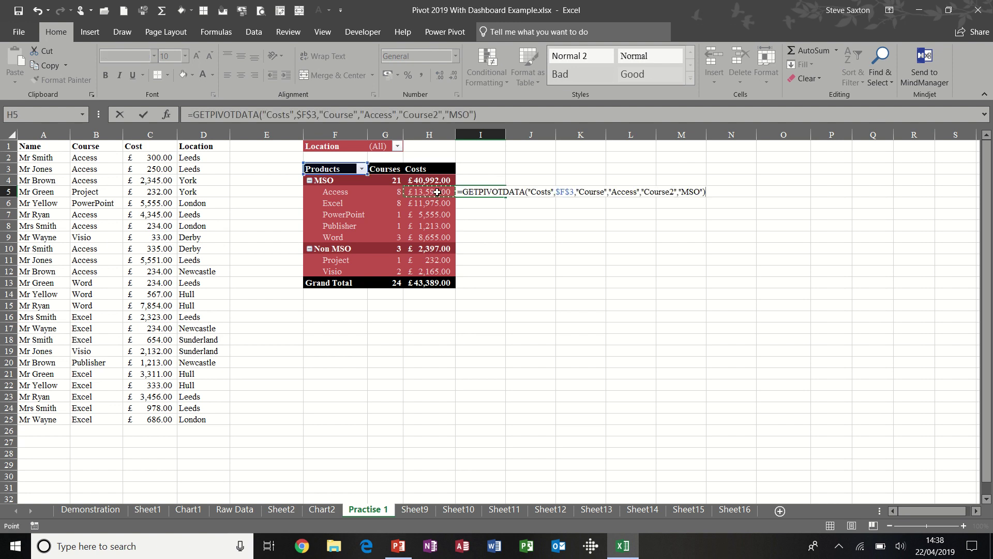
text(*1.1)
click(143, 115)
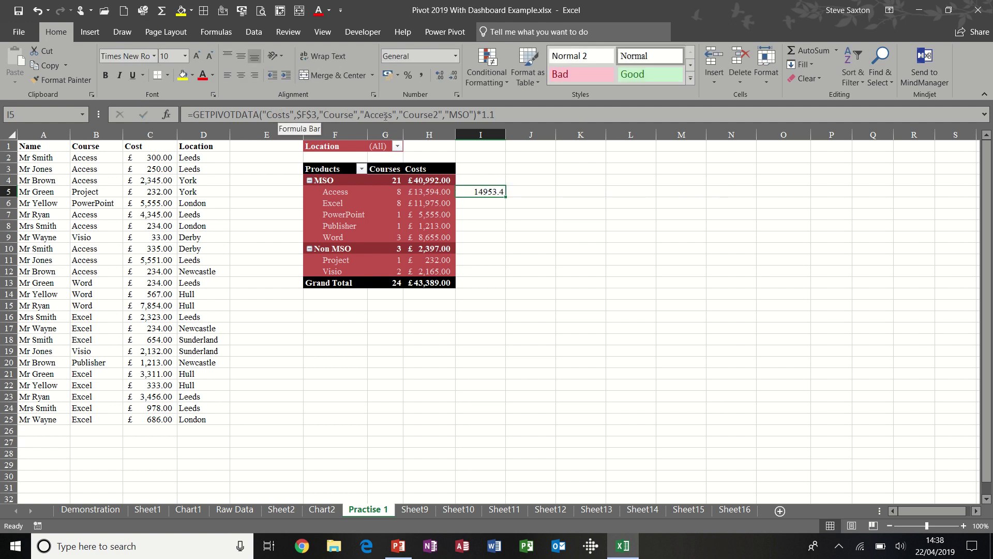
Step: Fill the I5 formula down to I9, check the copied formulas, and clear I6:I9
drag(506, 196, 504, 241)
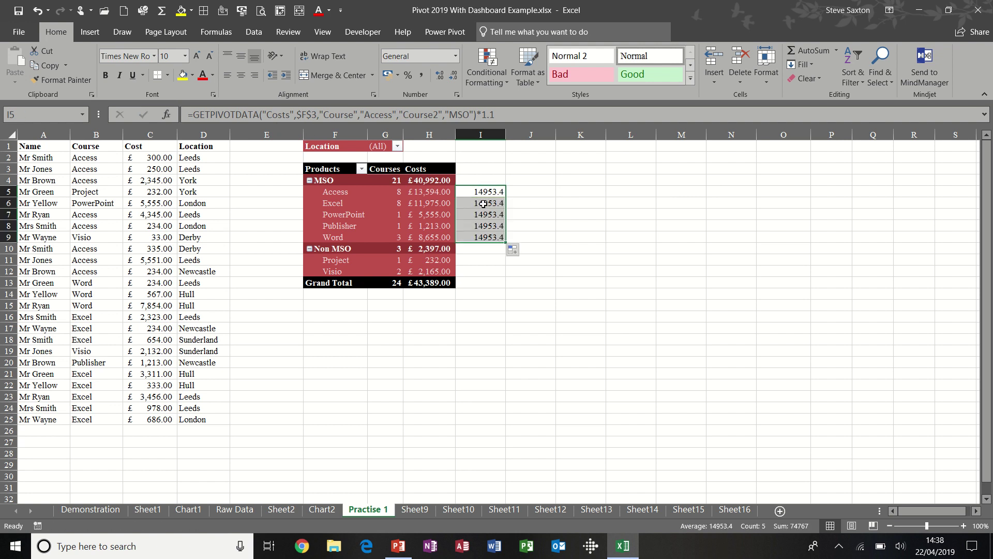
click(484, 203)
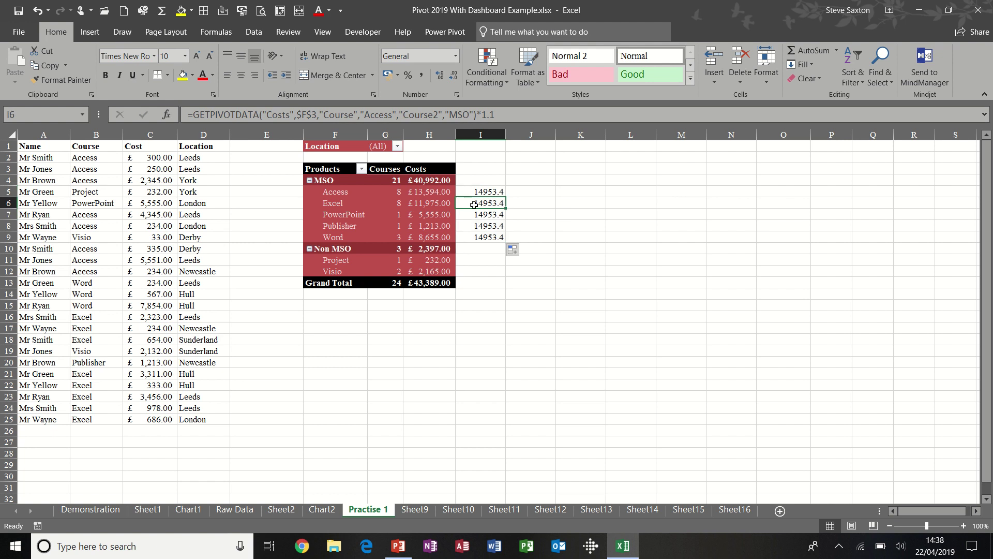
click(481, 214)
click(492, 225)
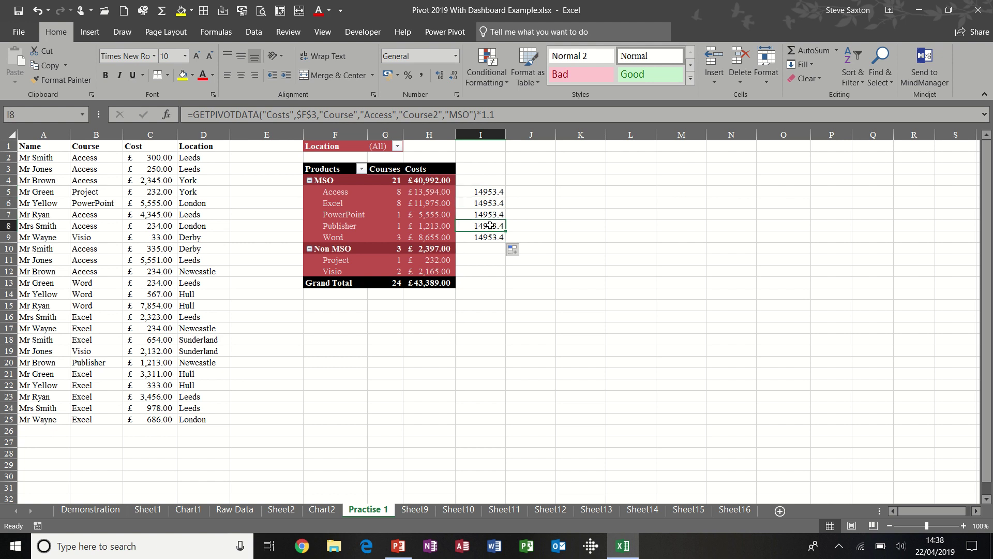
drag(487, 203, 484, 237)
key(Delete)
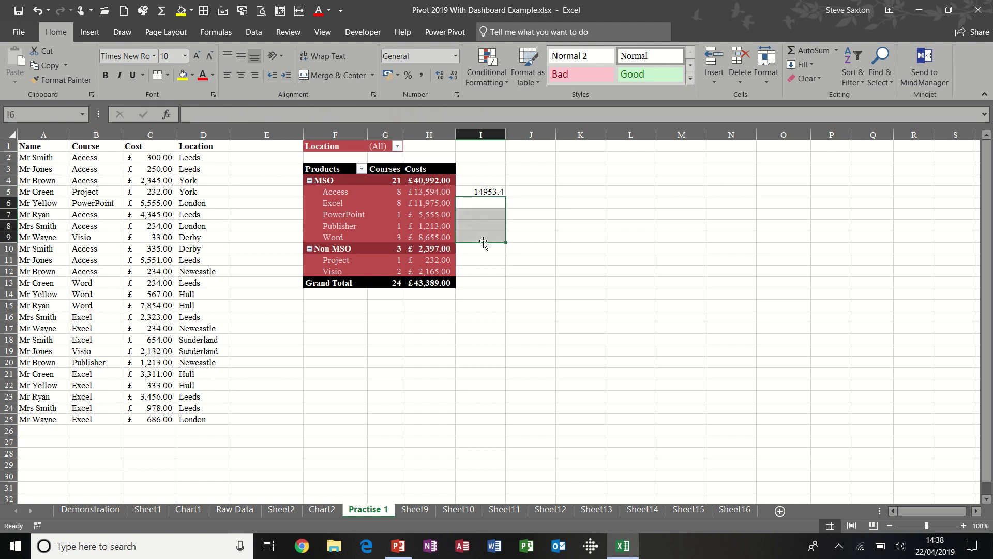
Step: Filter the pivot table to the Hull location to test the formula in I5
click(484, 191)
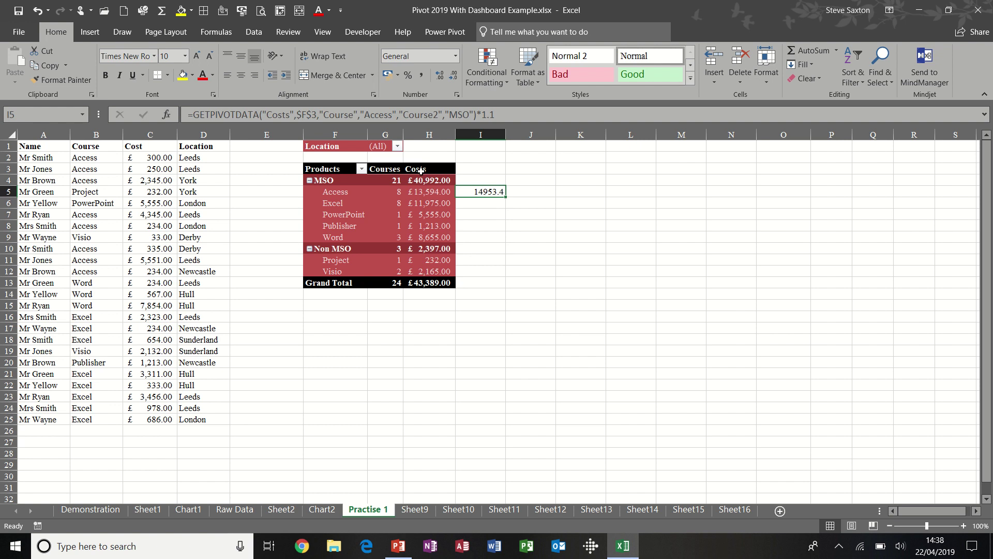
click(398, 146)
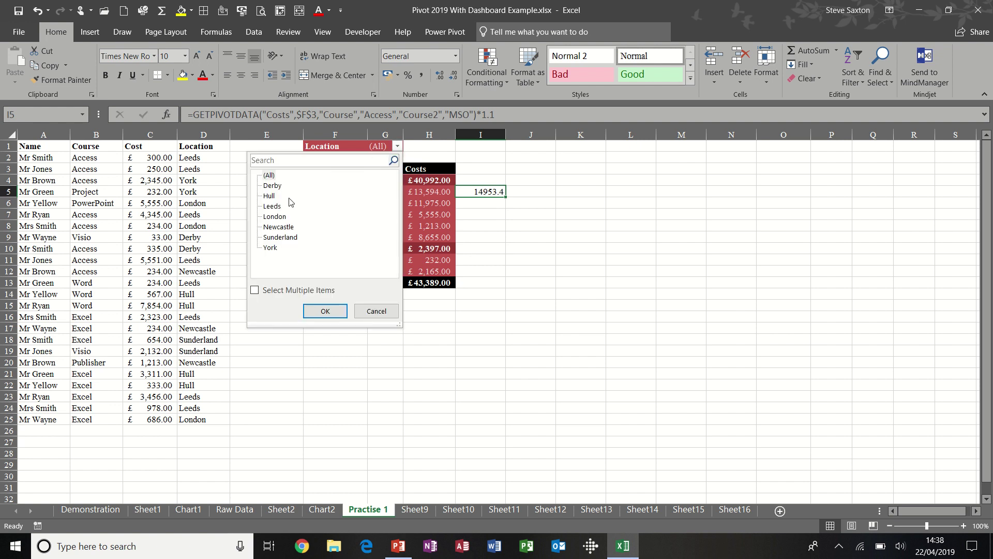
click(270, 197)
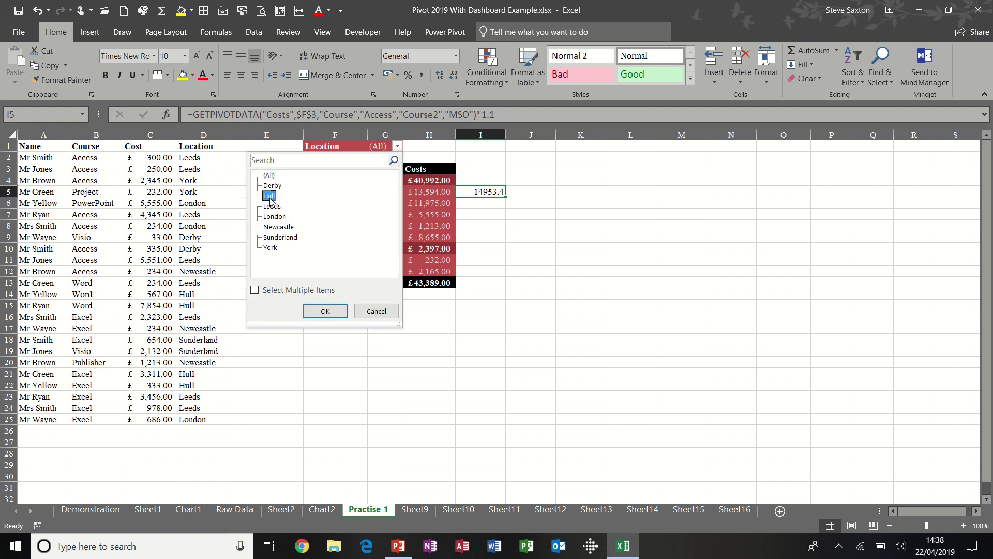
click(325, 311)
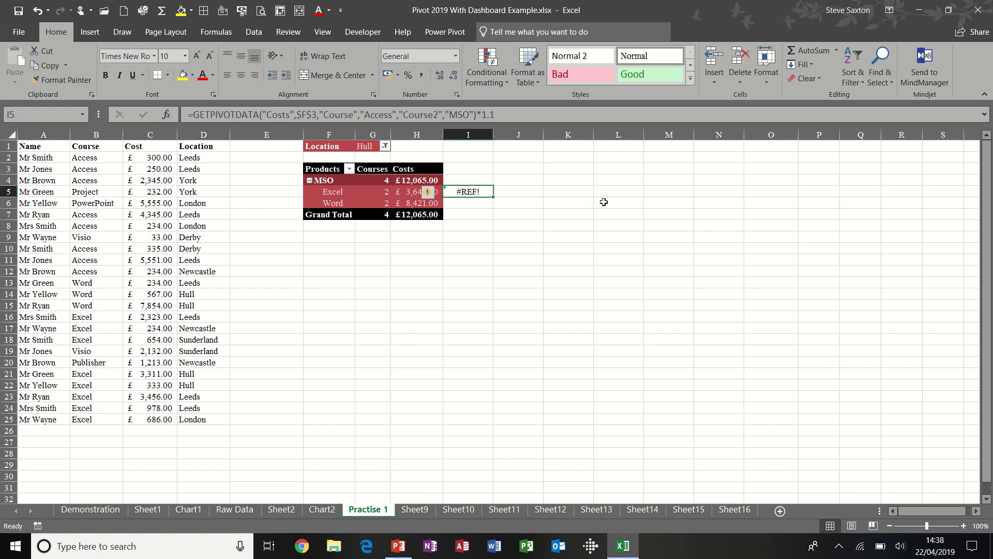
Step: Undo the Hull location filter and delete the formula in I5
key(ctrl+z)
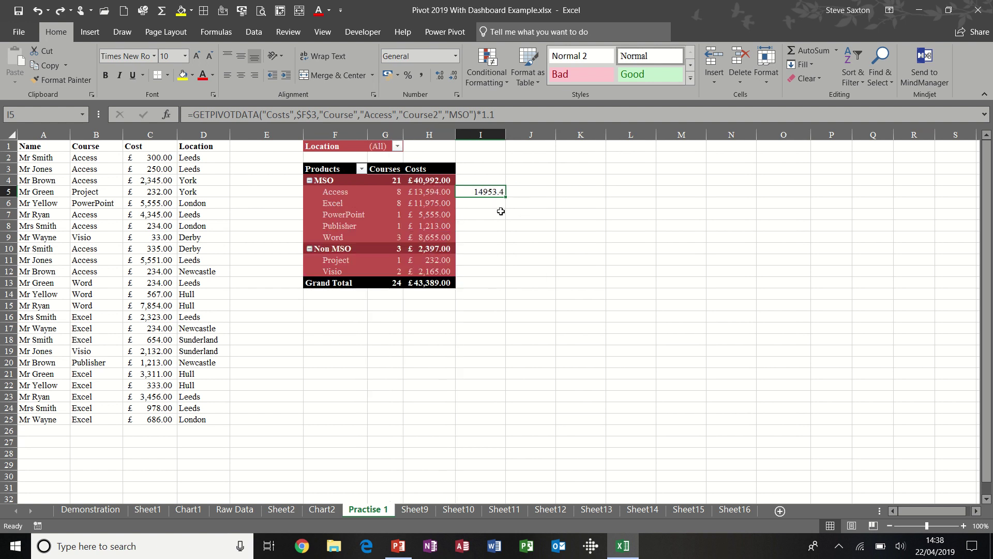
key(Delete)
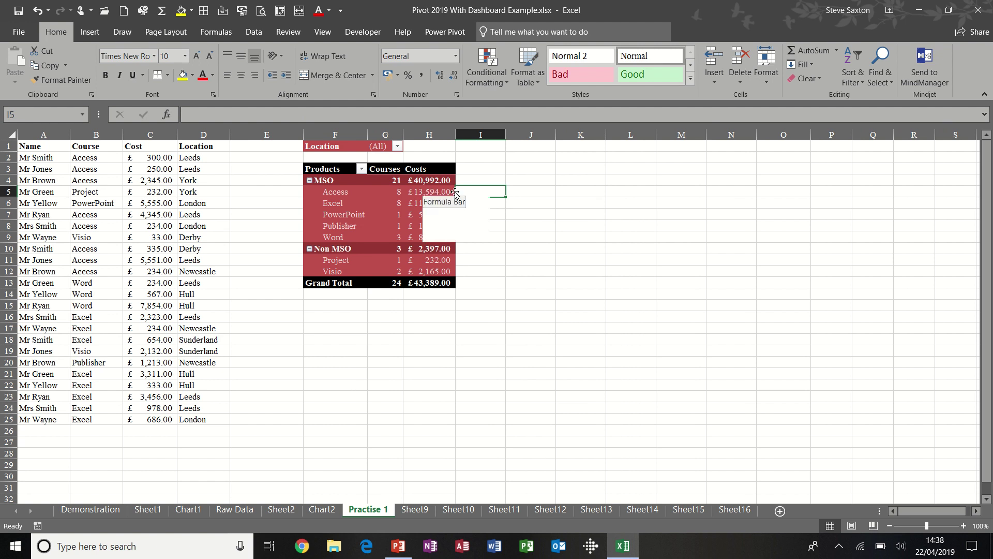
Step: Add a calculated field named Markup to the pivot table that multiplies Cost by 1.1
click(428, 193)
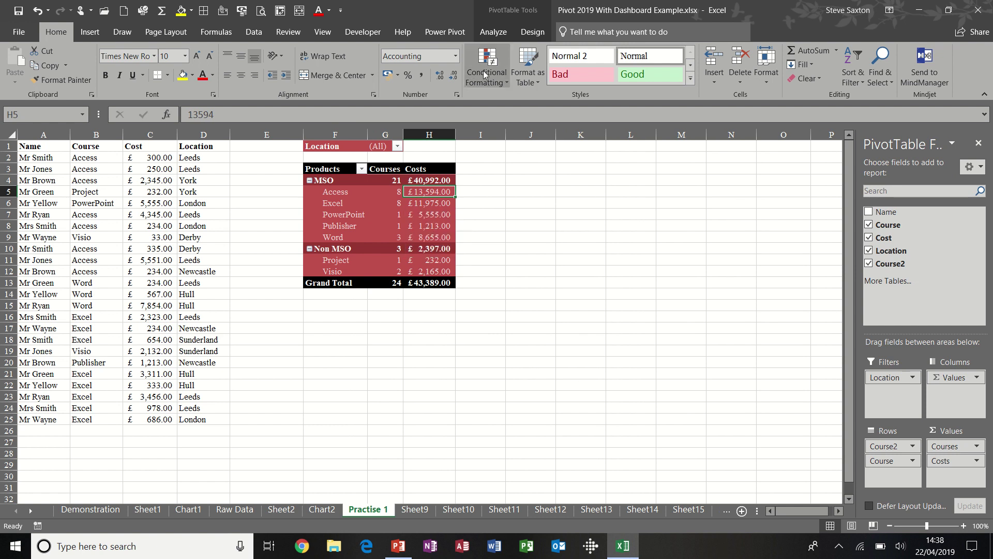
click(500, 32)
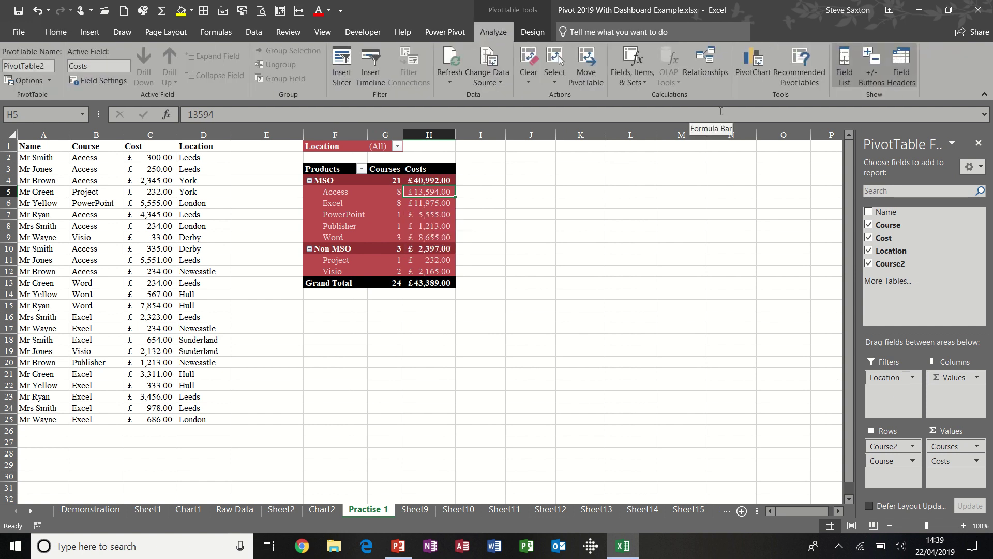
click(644, 75)
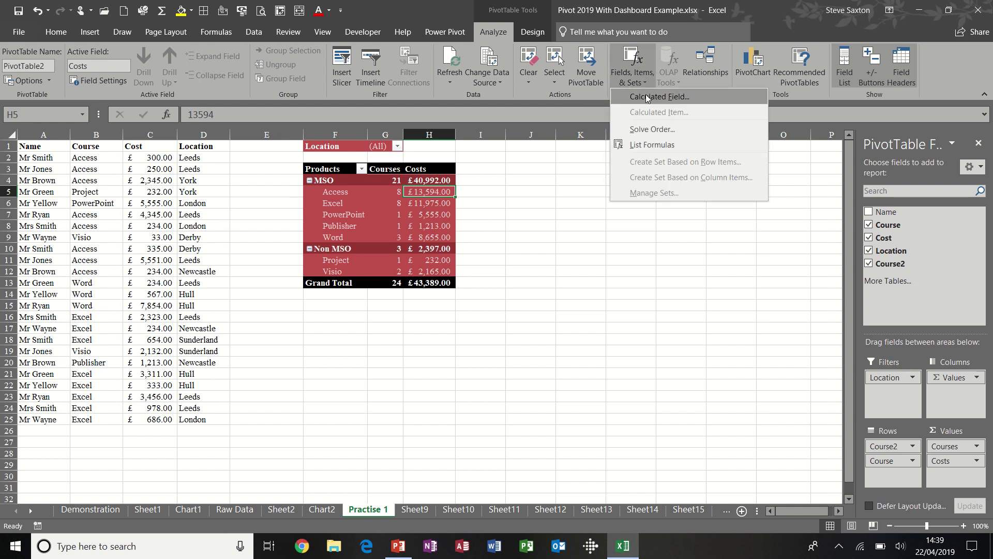
click(645, 95)
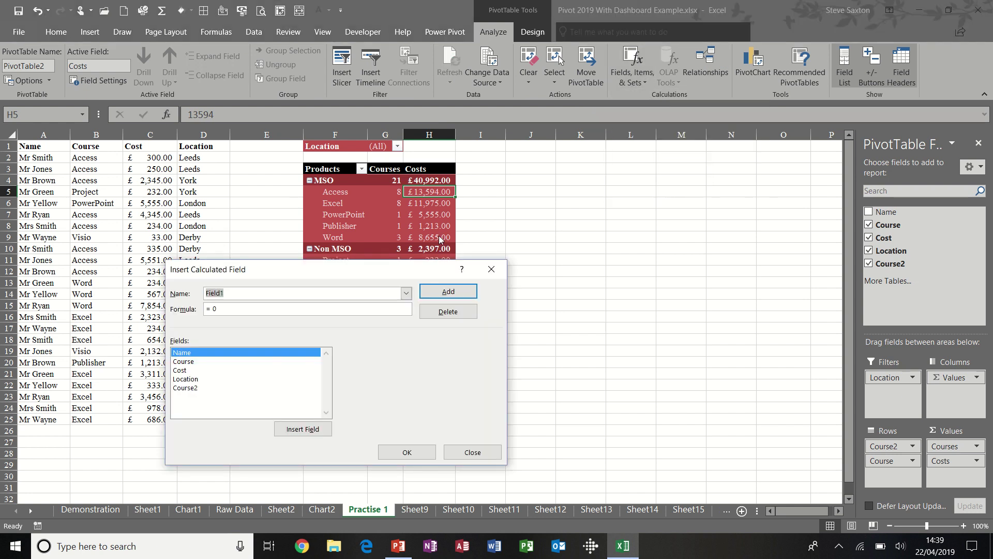
drag(354, 275, 668, 274)
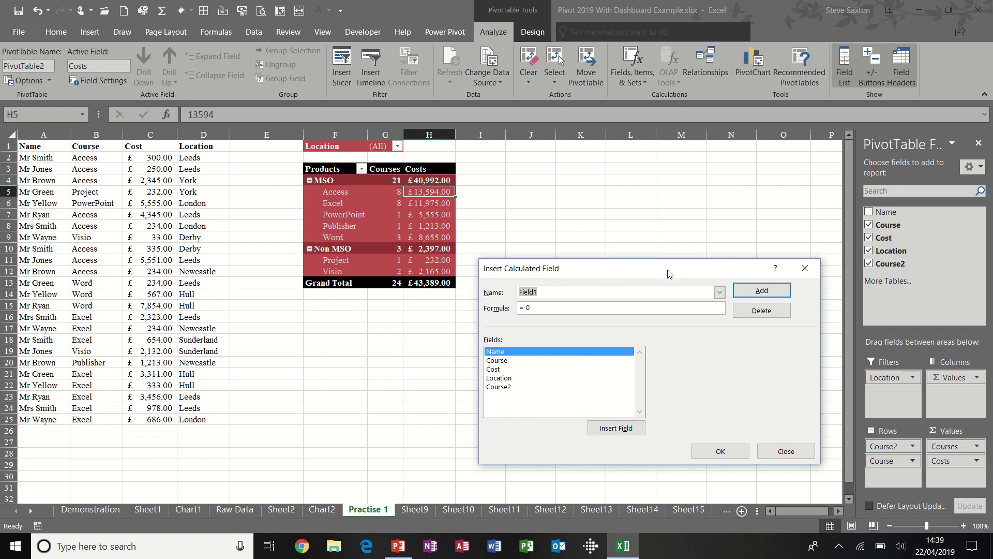
text(Markup)
double_click(505, 368)
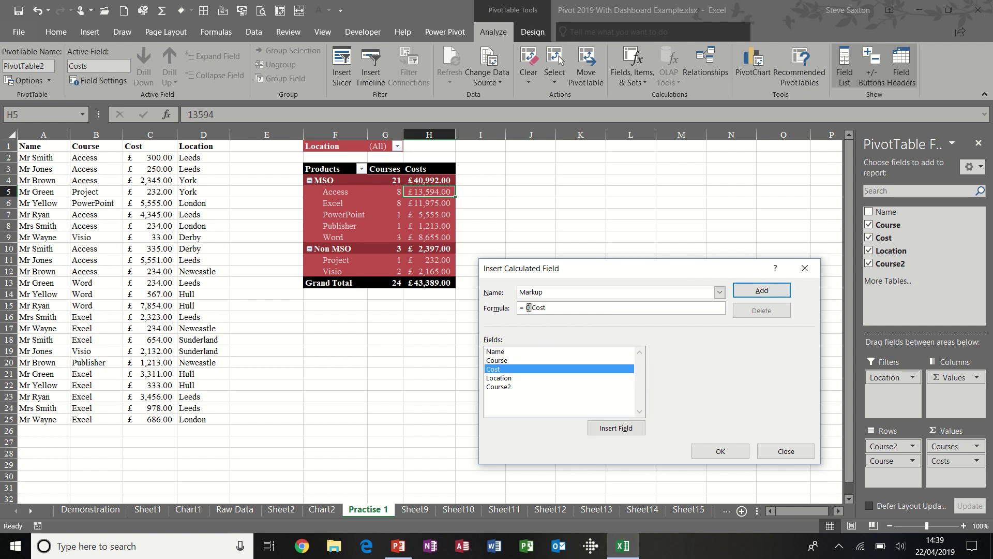
key(Delete)
key(BackSpace)
click(717, 456)
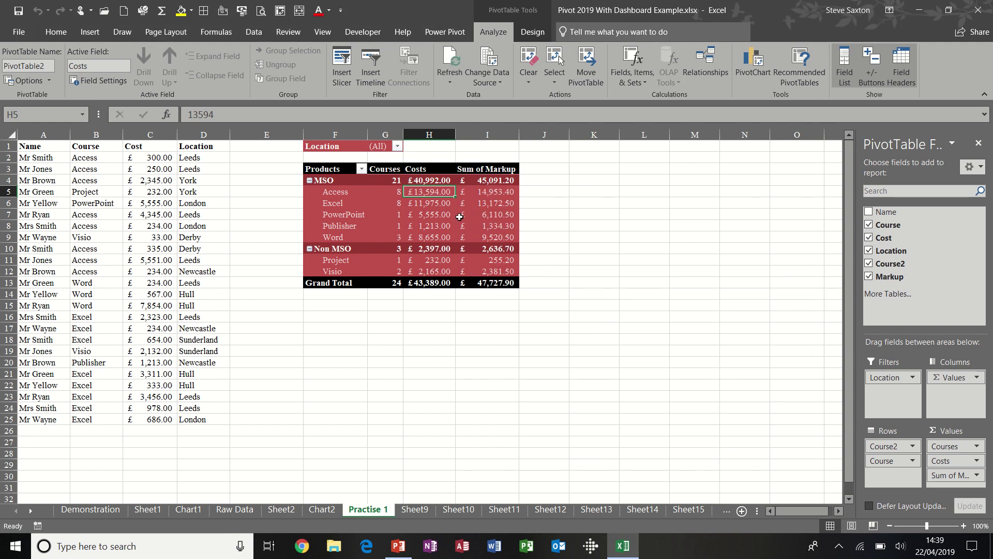
Step: Rename the Sum of Markup column heading in I3 to Markup
click(490, 168)
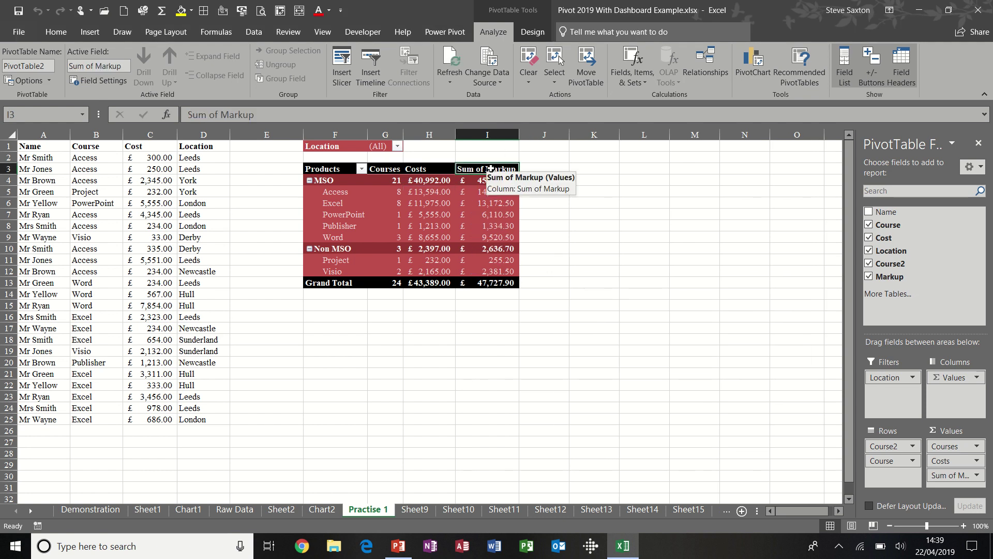
text(Ma)
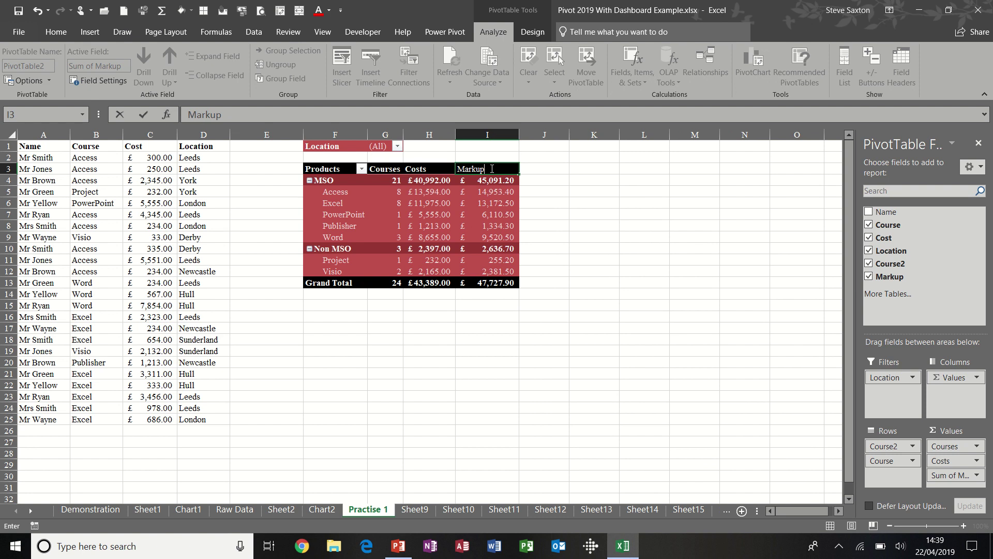
click(490, 191)
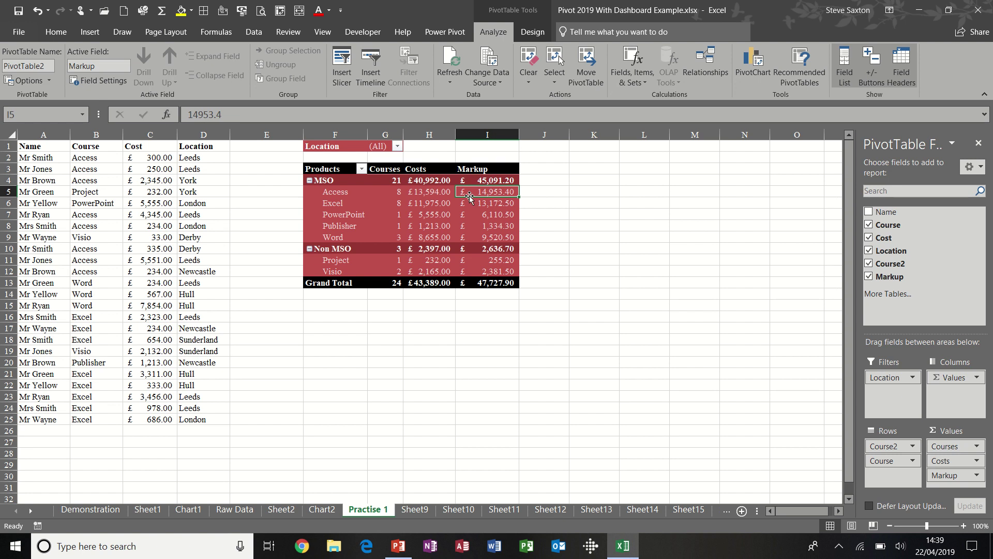
Step: Add a calculated field named Profit to the pivot table with the formula Markup minus Cost
click(640, 83)
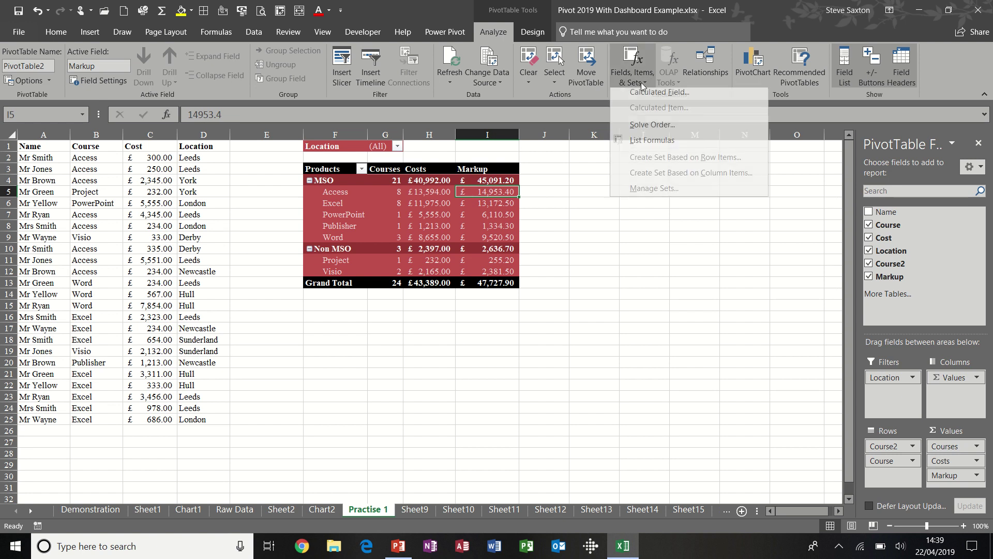
click(644, 96)
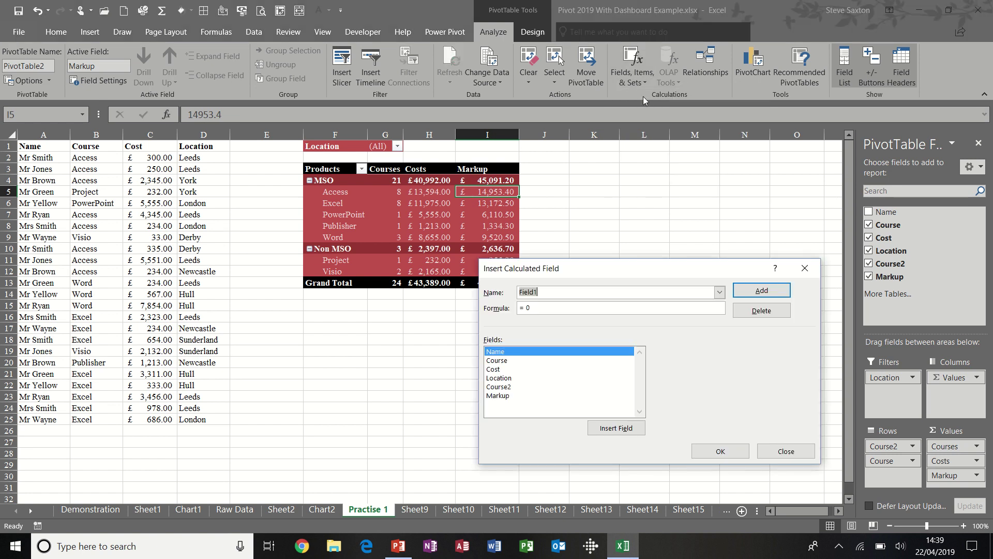
text(Profit)
drag(541, 303, 512, 308)
key(BackSpace)
double_click(498, 396)
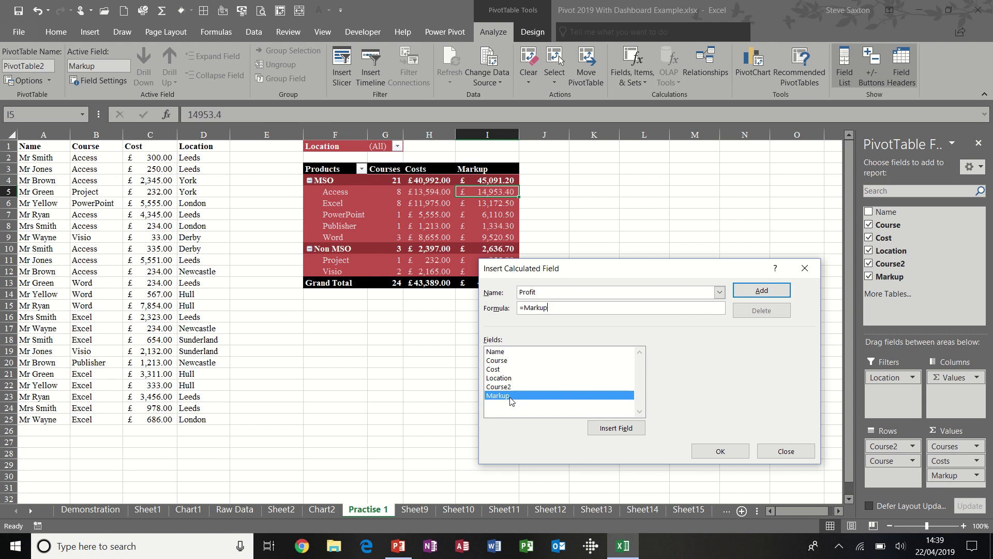
text(-)
double_click(499, 370)
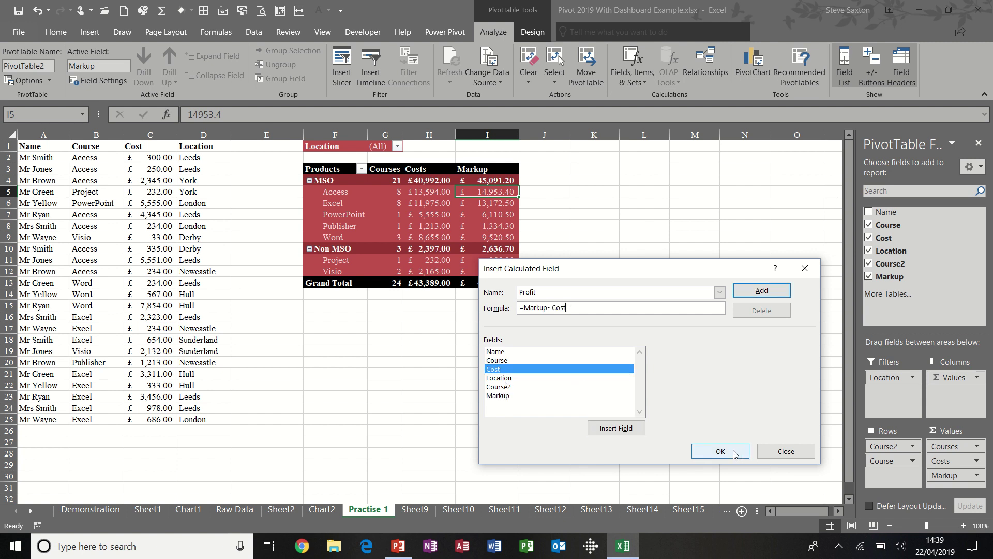
click(720, 451)
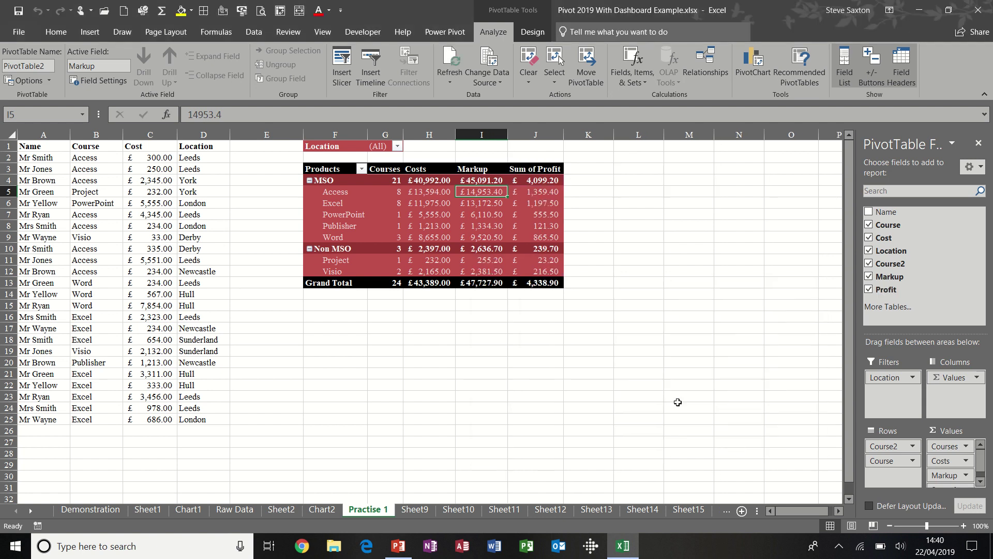
Step: Rename the Sum of Profit column heading in J3 to Profit
click(533, 169)
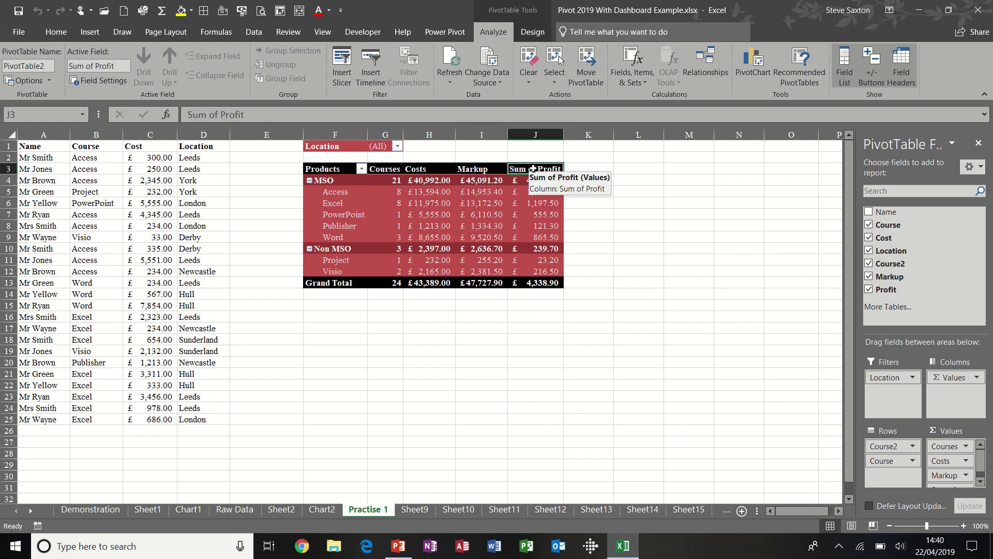
text(Pr)
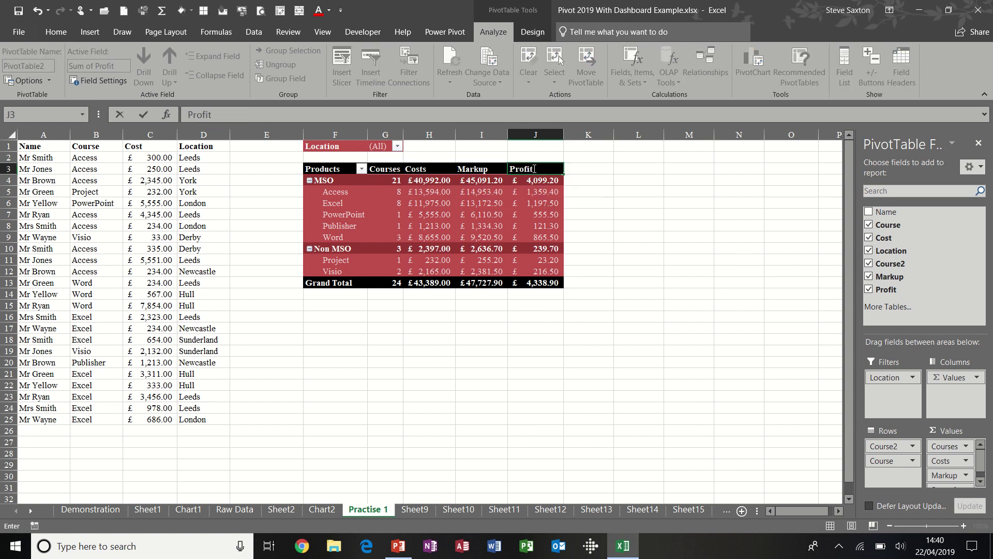
text(ofit)
key(Return)
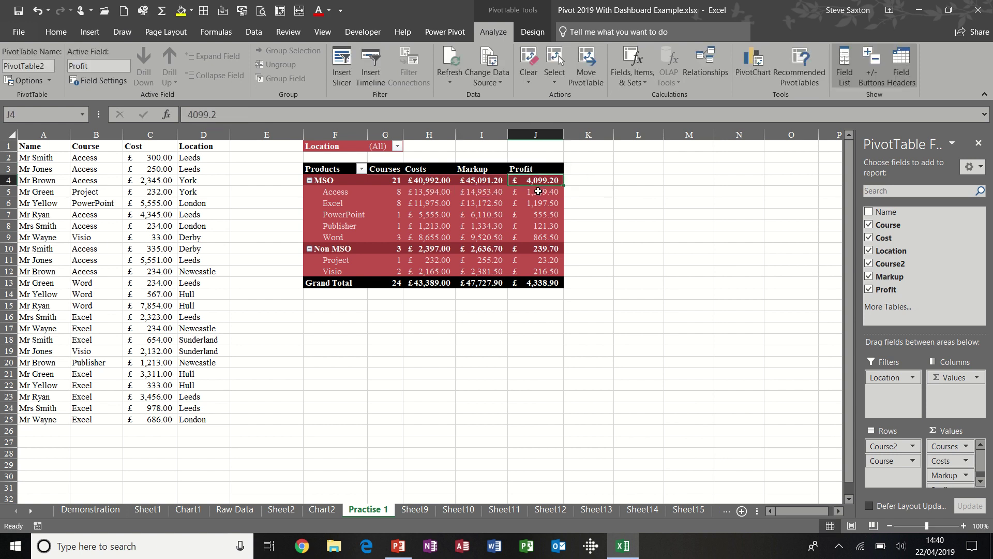
Step: Add the Cost field to the pivot table's values a second time, after Profit
click(538, 191)
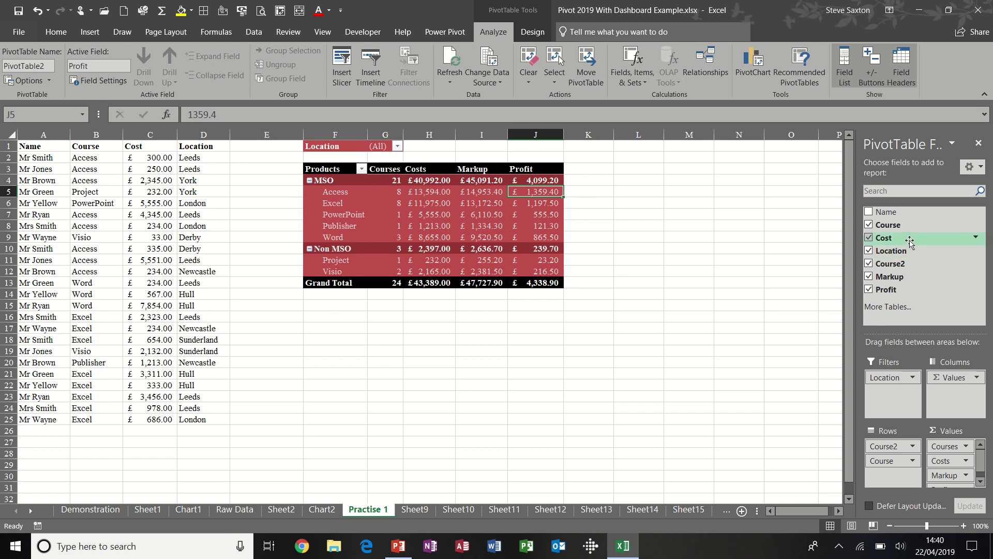
drag(909, 239, 949, 484)
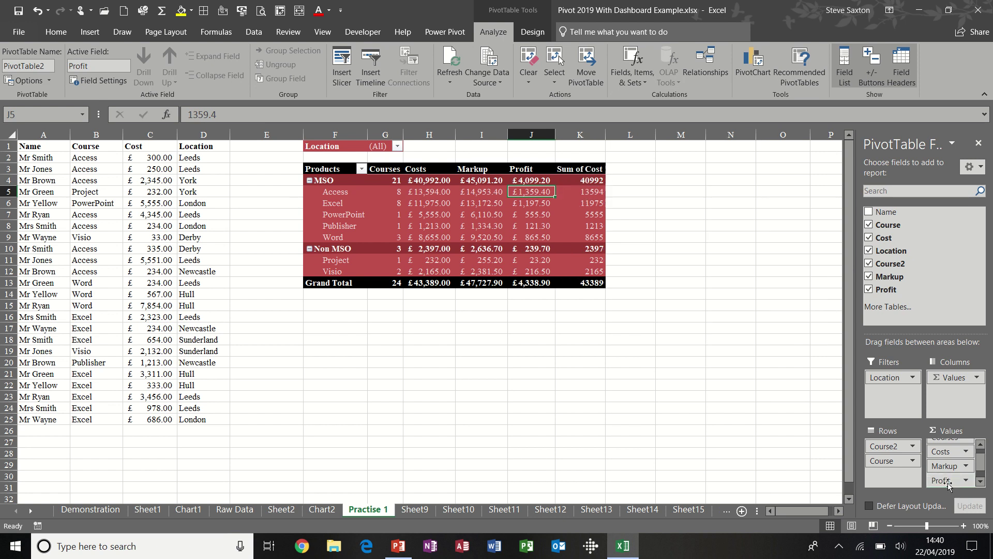
click(981, 484)
click(981, 483)
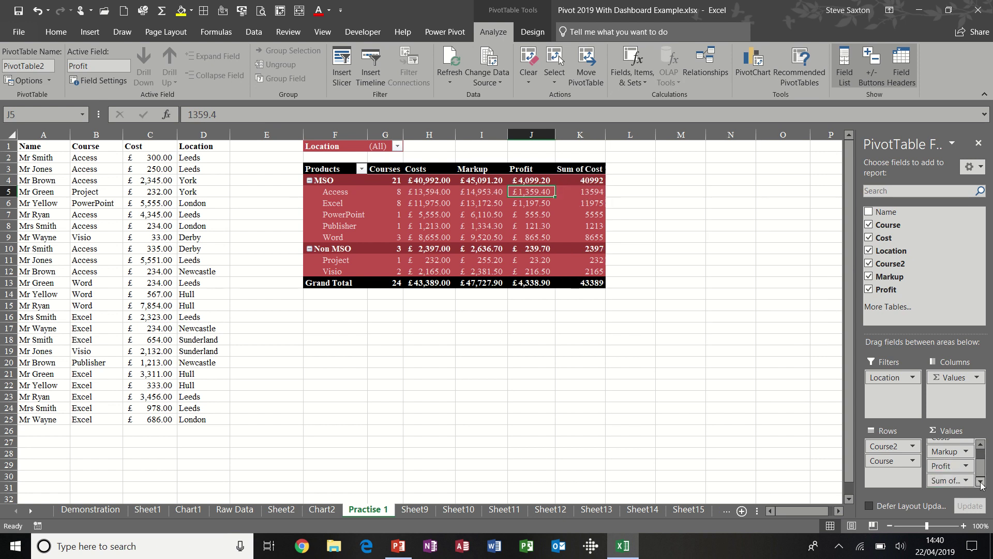
Step: Show the second Cost value field as % of Column Total and name it %
click(945, 482)
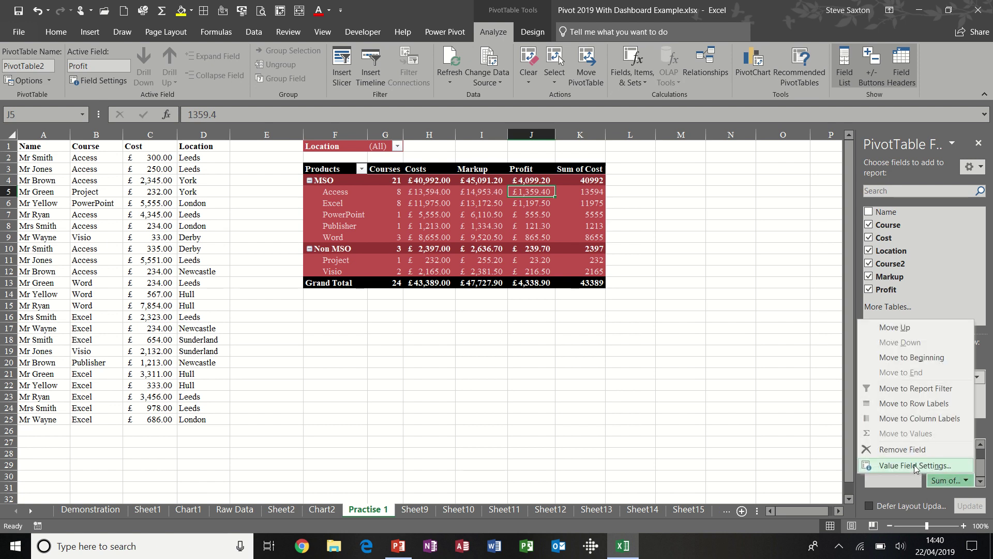
click(915, 466)
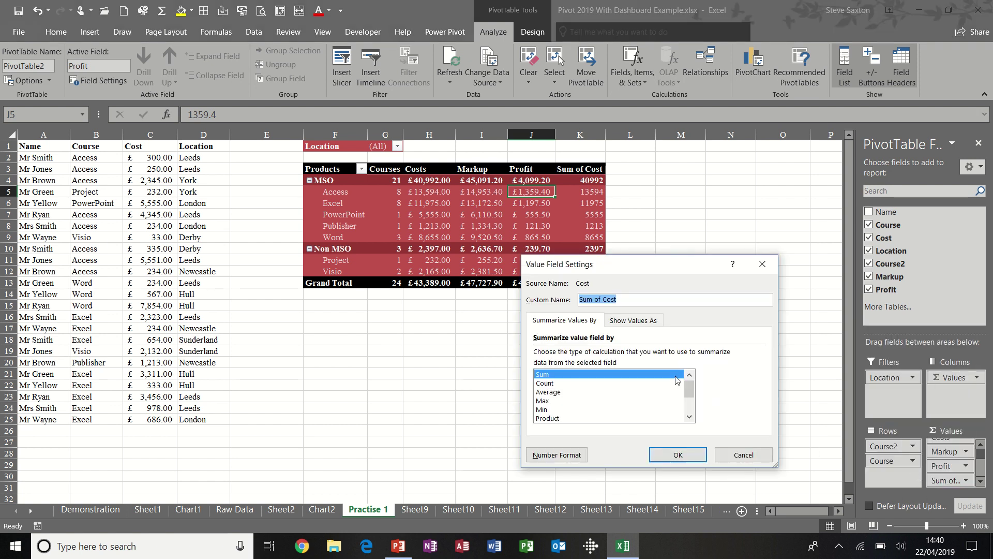
click(640, 322)
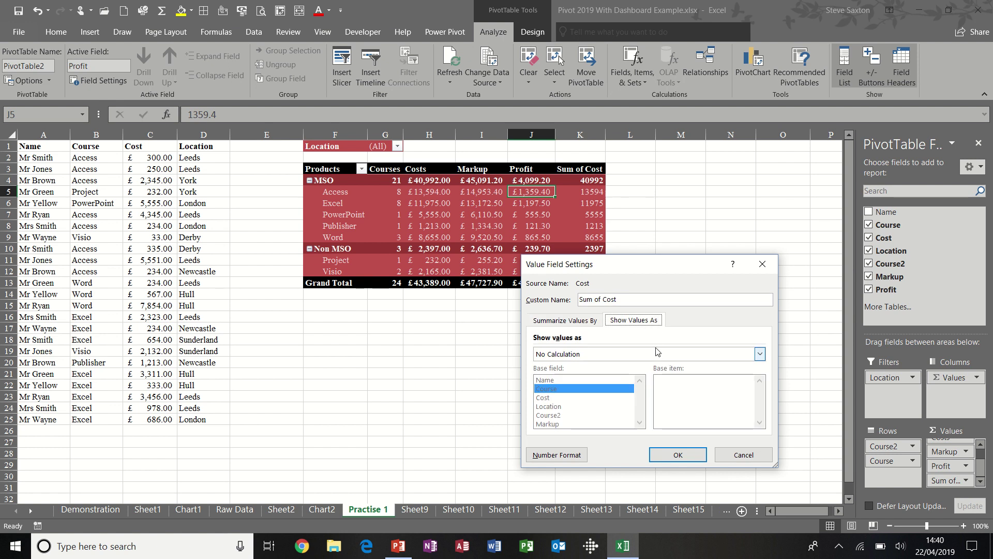
click(760, 354)
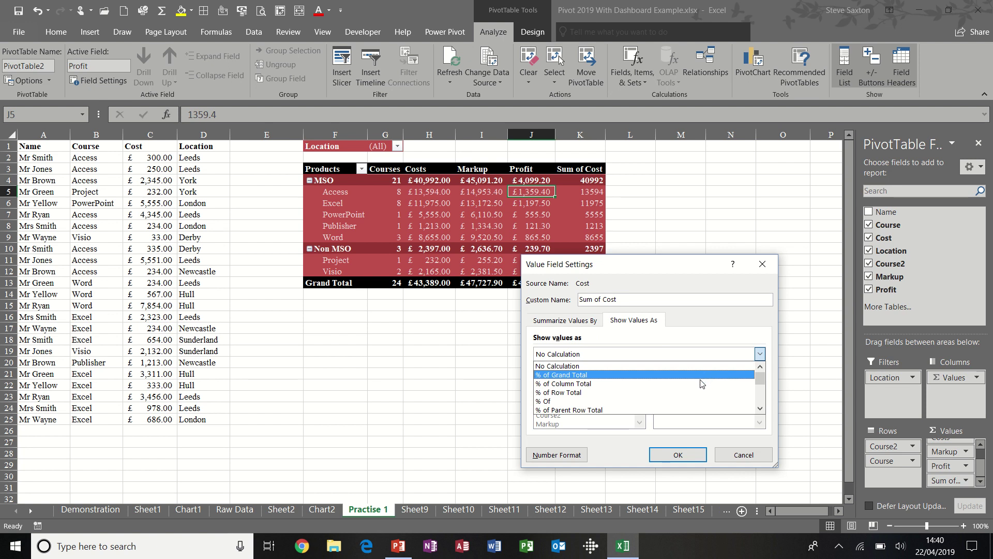
click(687, 390)
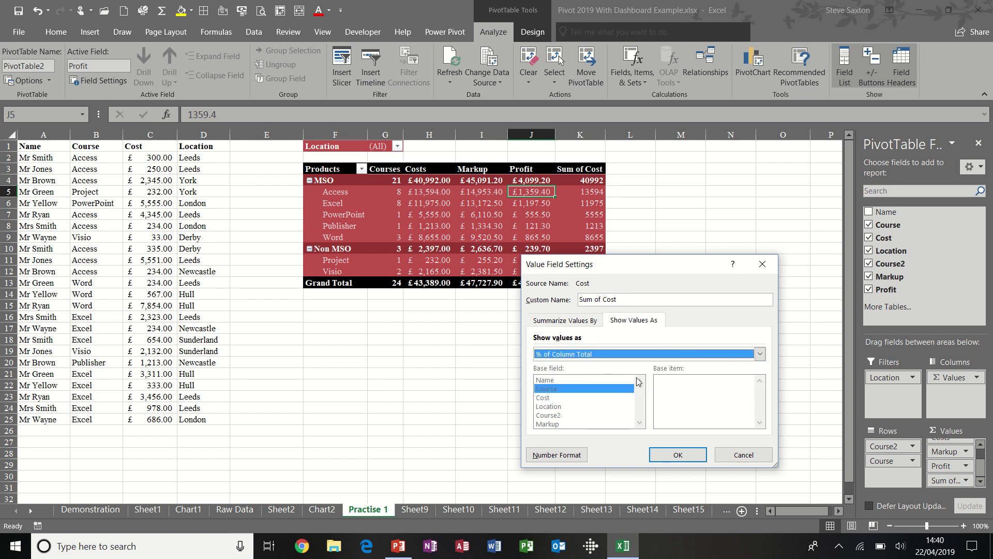
drag(628, 302, 563, 295)
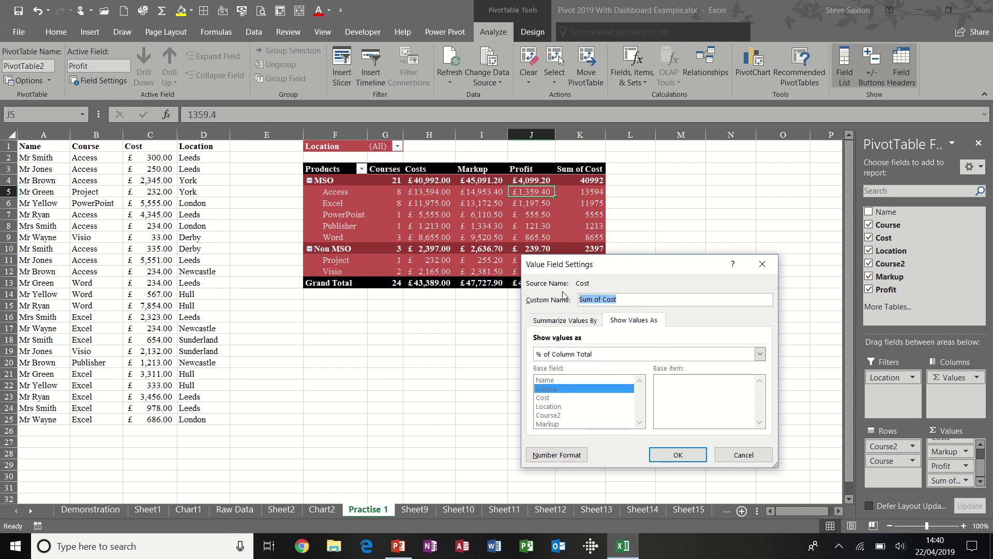
text(%)
click(678, 454)
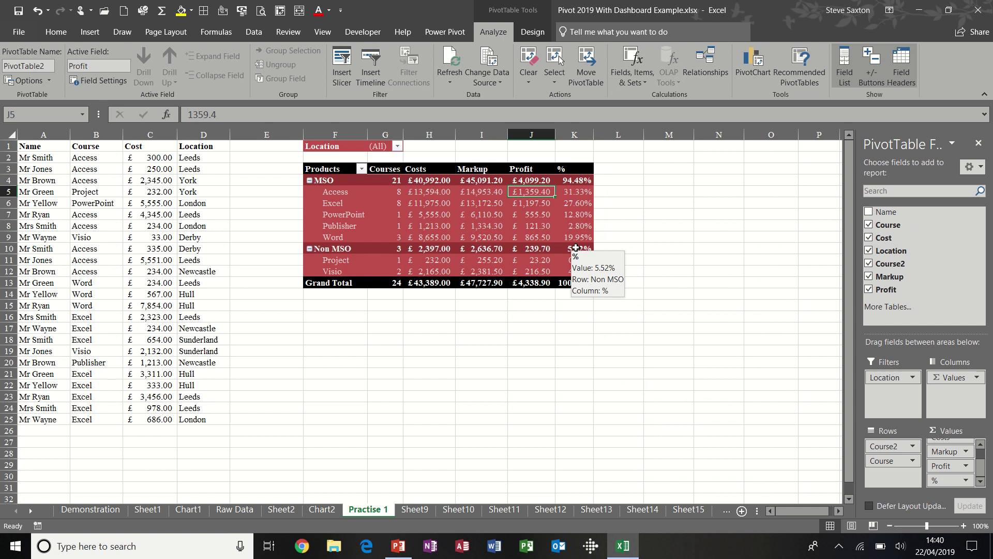
Step: Sort the courses within each product group by Costs from largest to smallest
click(431, 193)
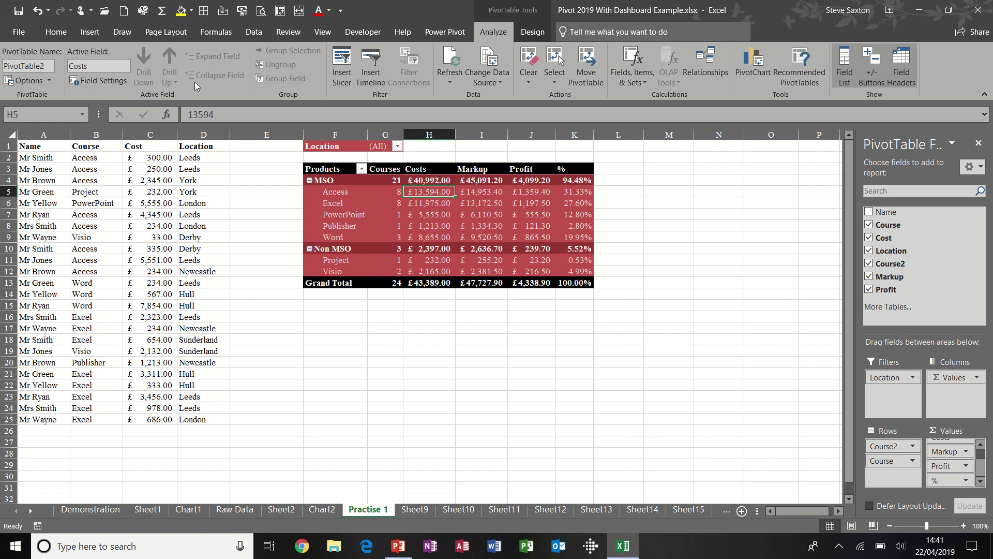
click(58, 34)
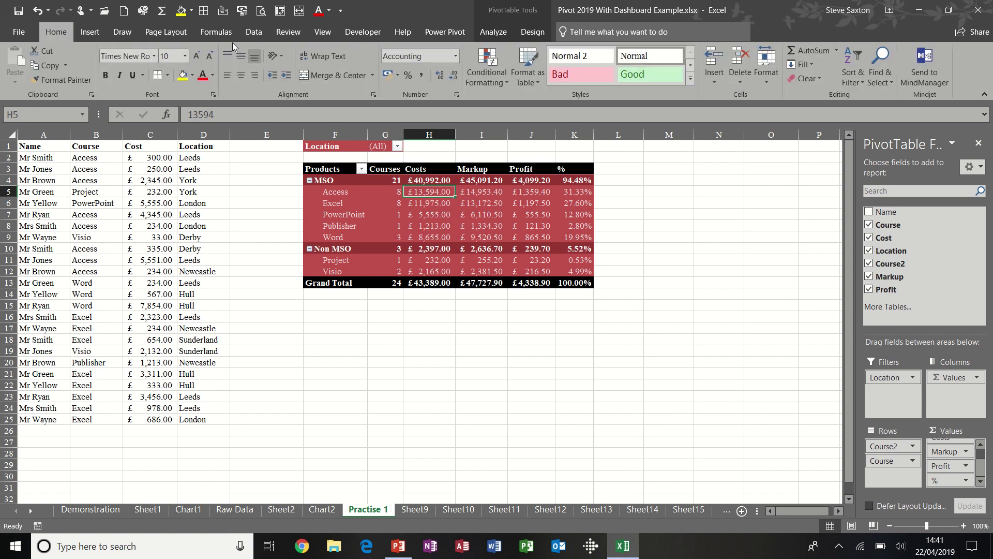
click(253, 34)
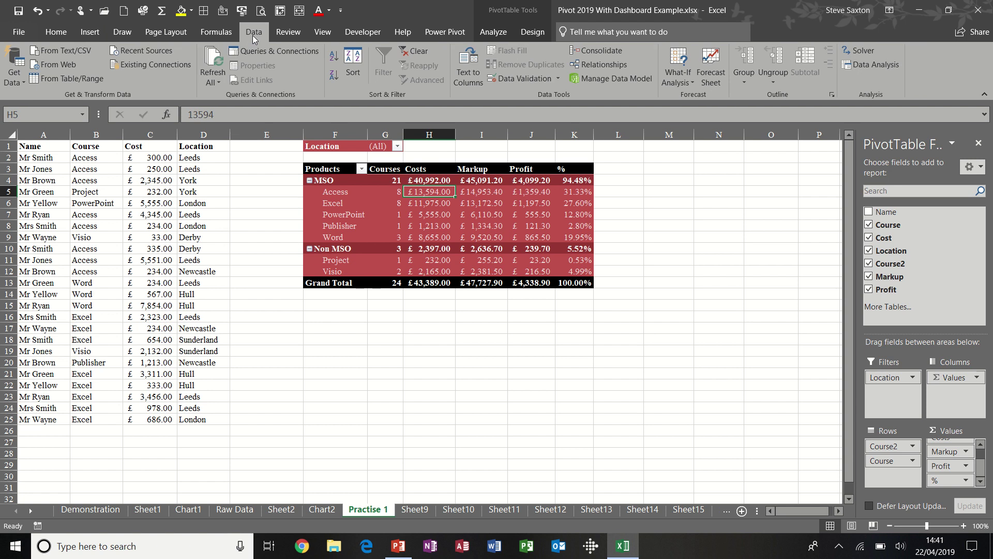
click(333, 78)
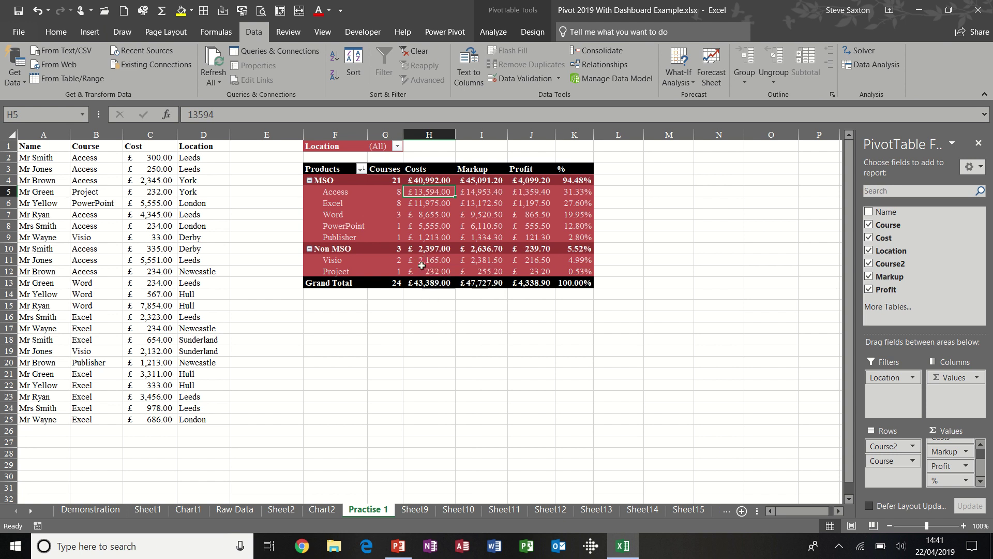
click(433, 218)
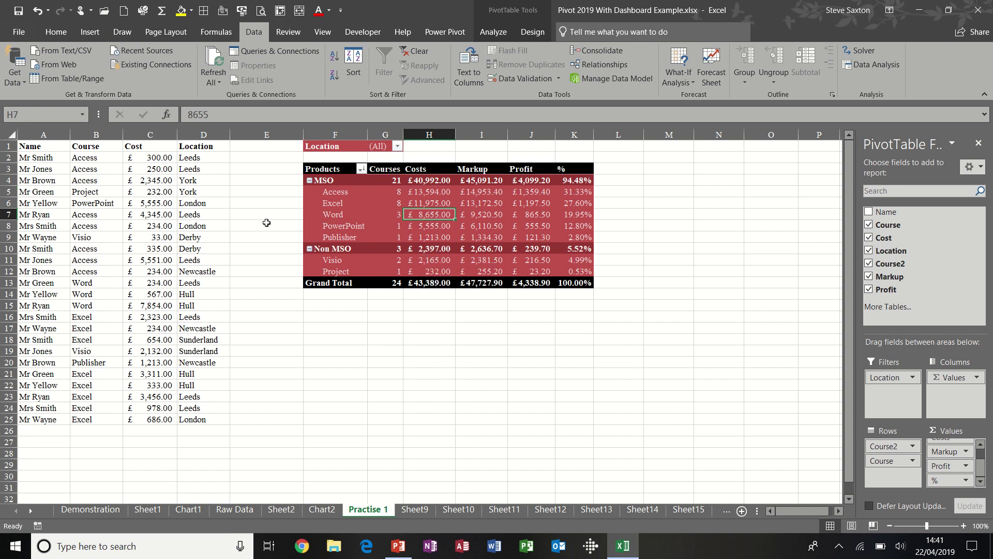
click(140, 209)
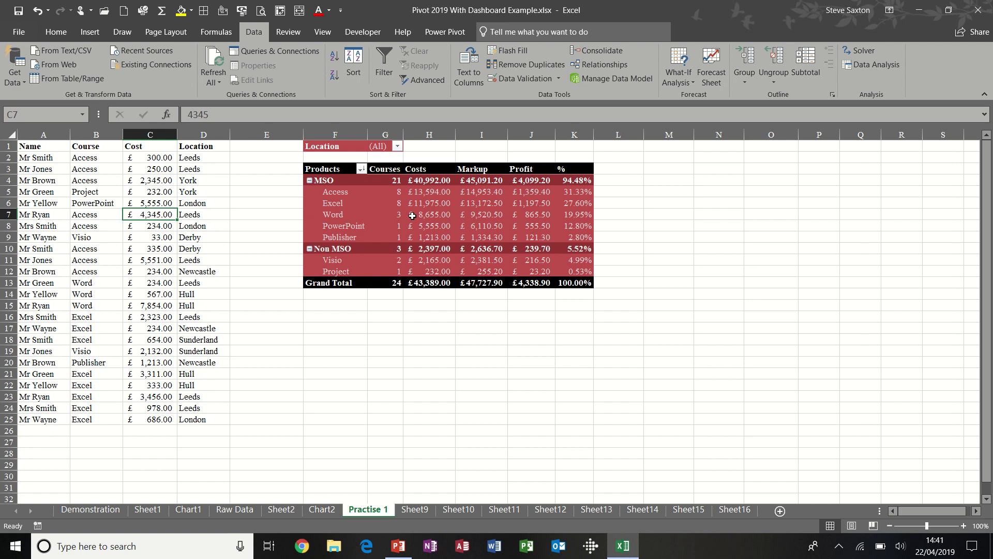
mouse_move(472, 212)
click(396, 317)
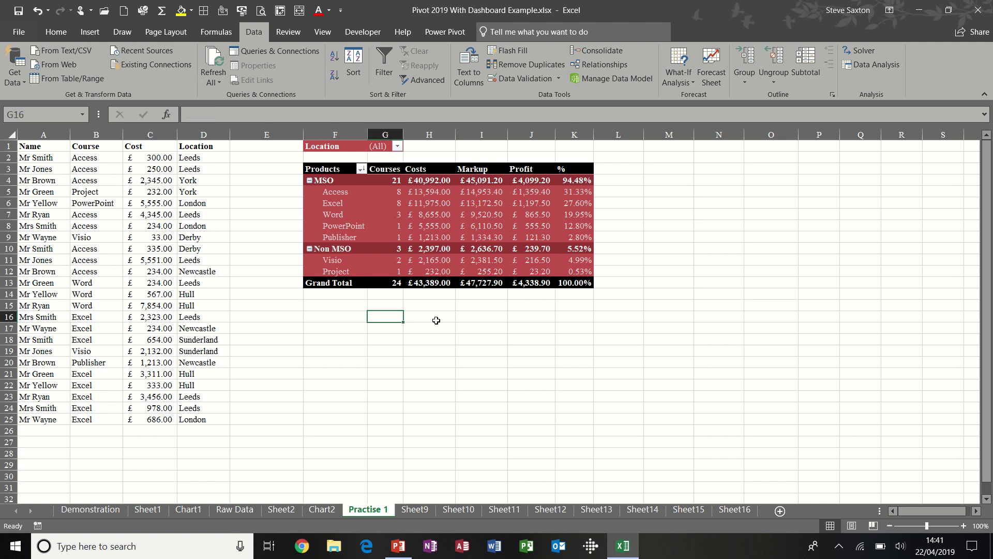
click(451, 224)
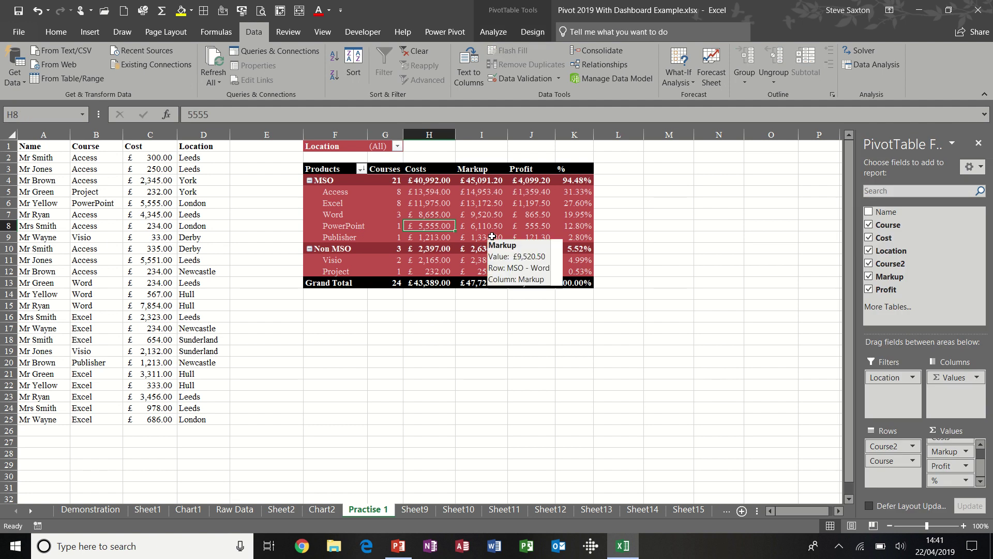